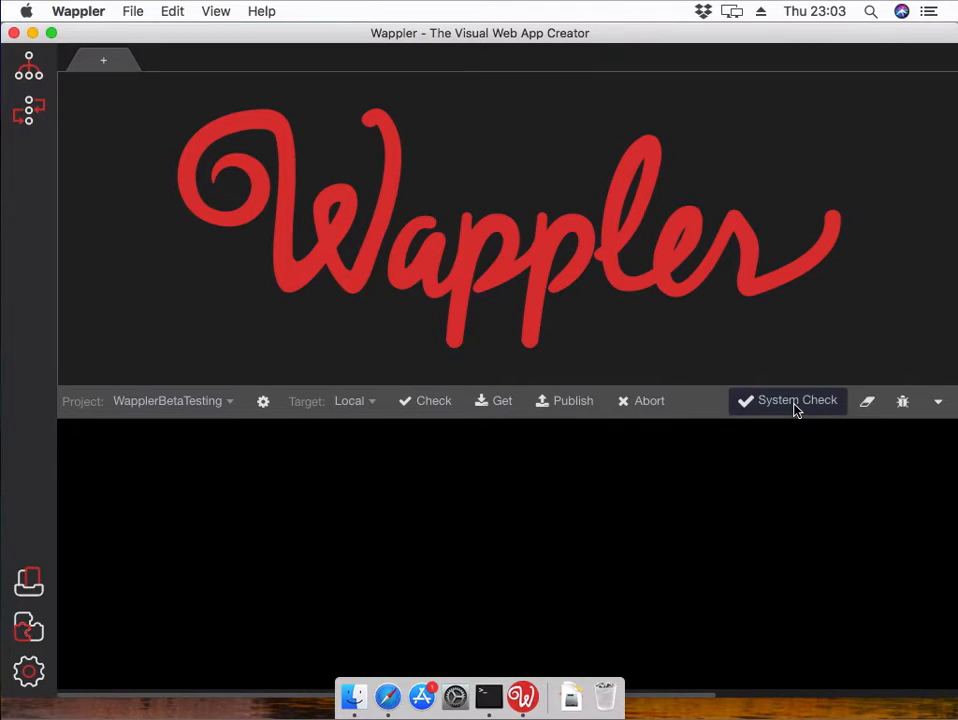
# - Turn on debug command output and run the System Check, confirming LFTP is installed
pyautogui.click(900, 406)
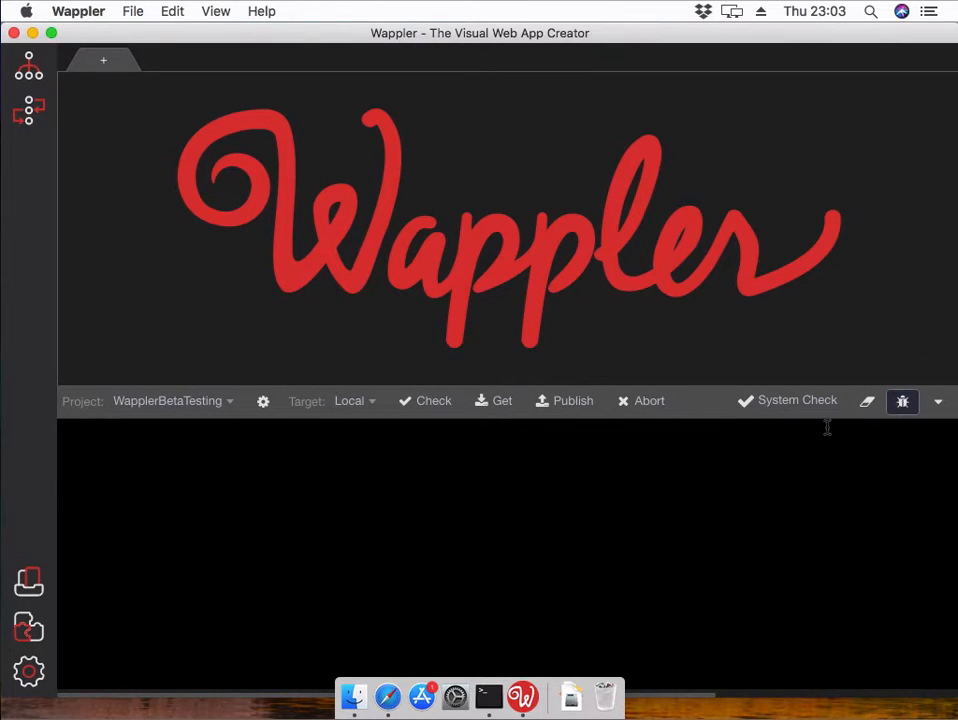
pyautogui.click(791, 405)
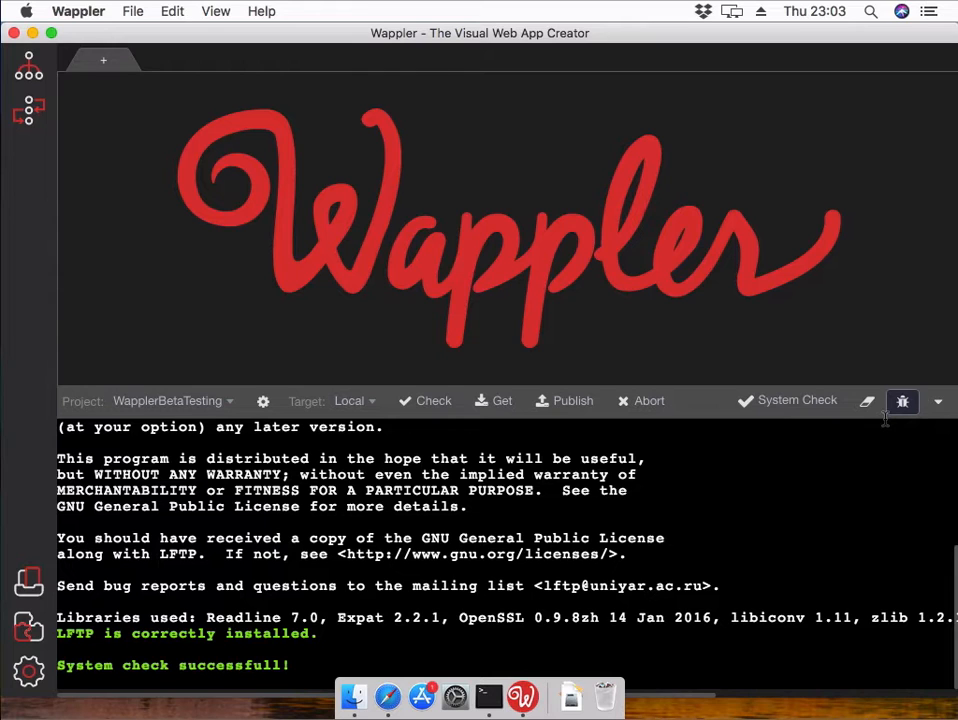
pyautogui.click(795, 408)
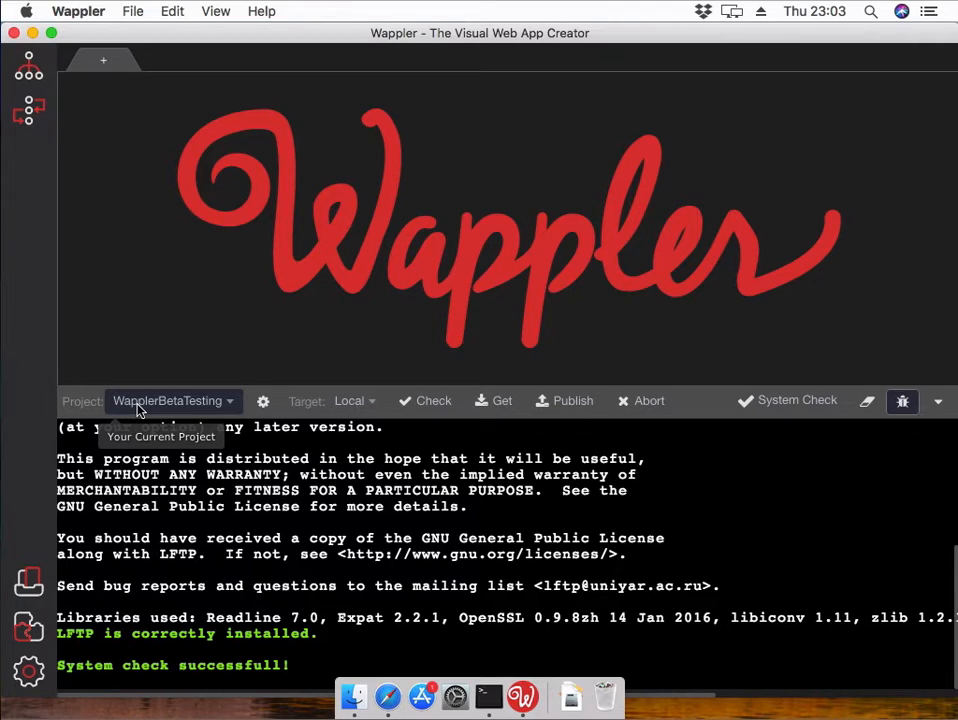
# - Briefly bring up Safari, then return to Wappler's project list
pyautogui.click(388, 700)
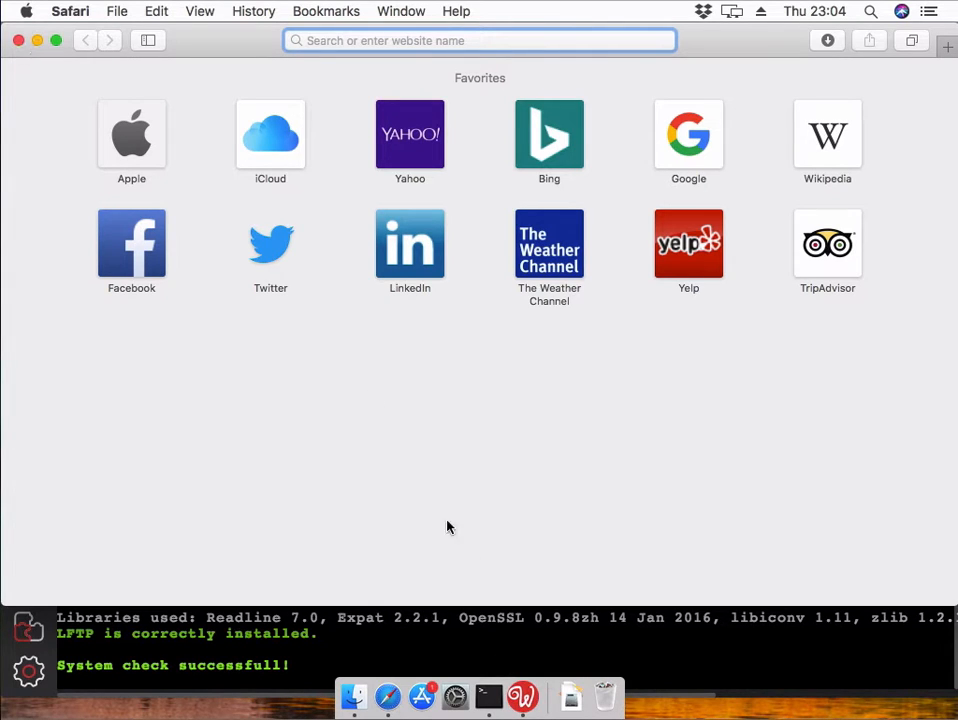
pyautogui.click(522, 697)
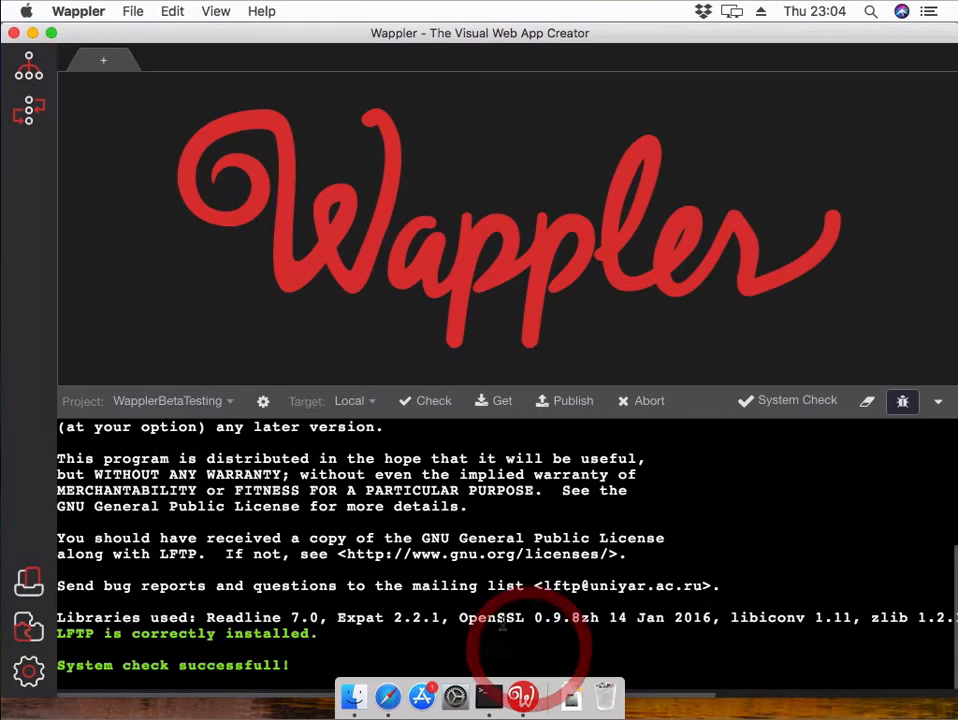
pyautogui.click(228, 401)
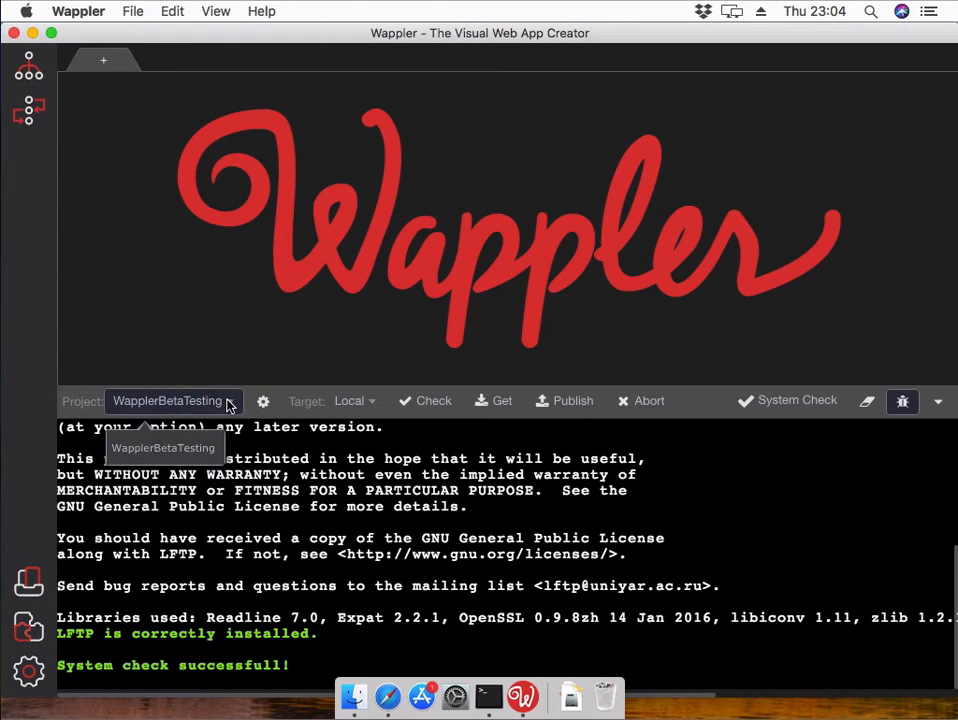
# - Copy the domain wapplerbetatesting25 from the project's Web URL and cancel Project Settings
pyautogui.click(263, 401)
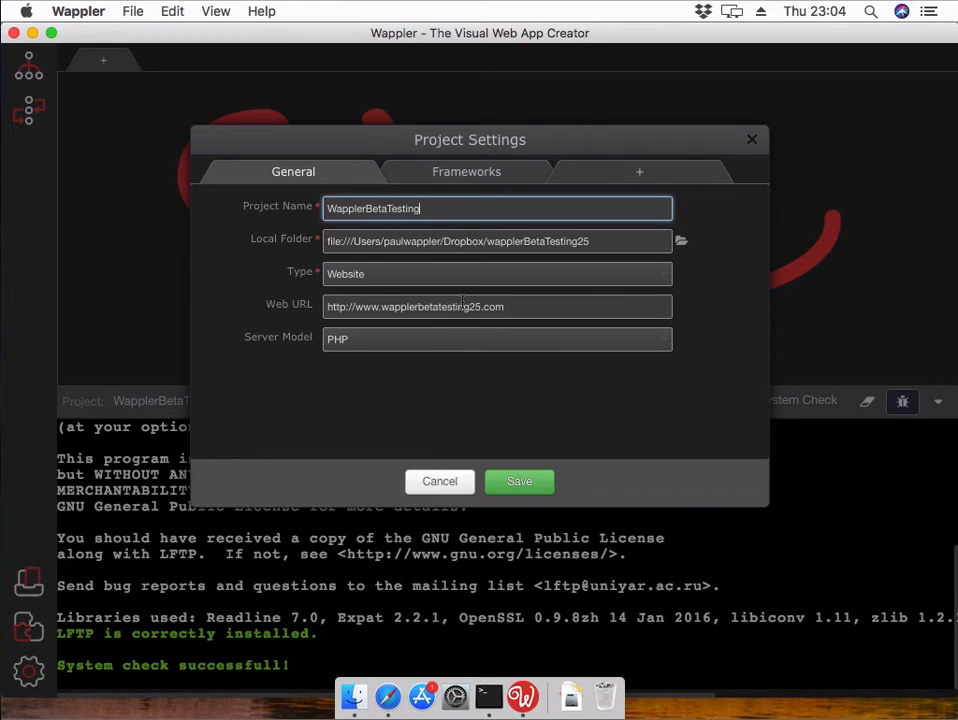
pyautogui.click(477, 304)
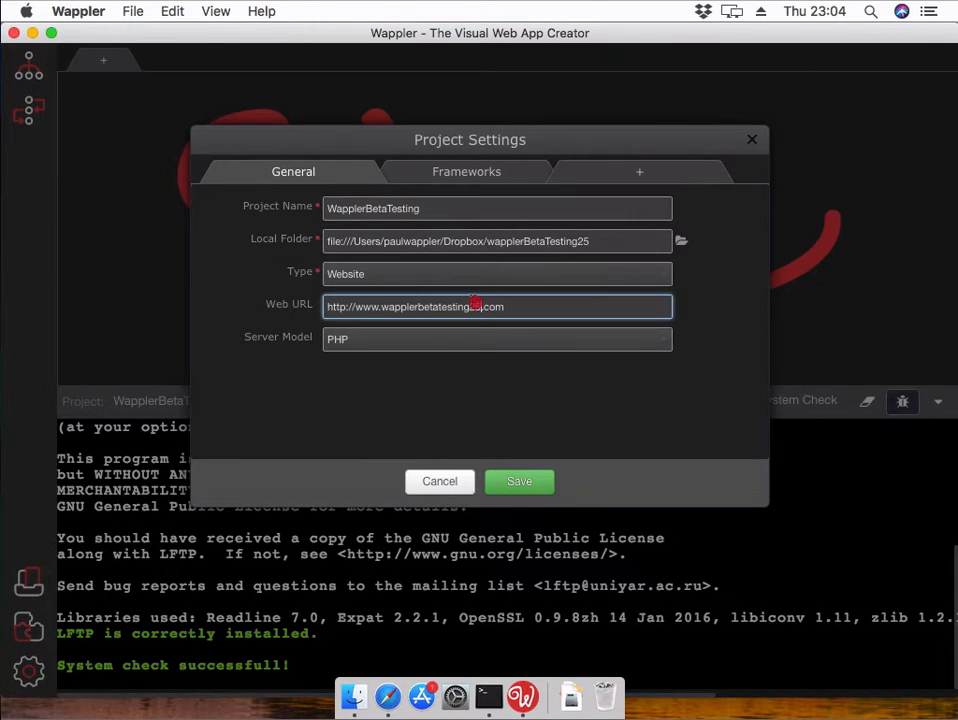
pyautogui.moveTo(480, 307); pyautogui.dragTo(424, 316)
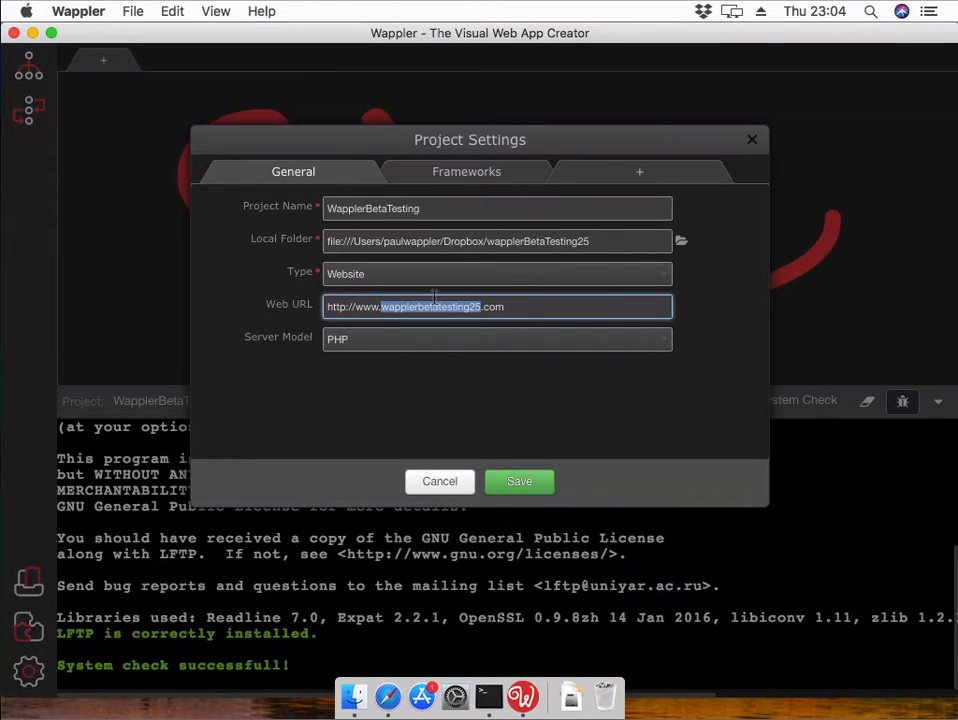
pyautogui.rightClick(437, 312)
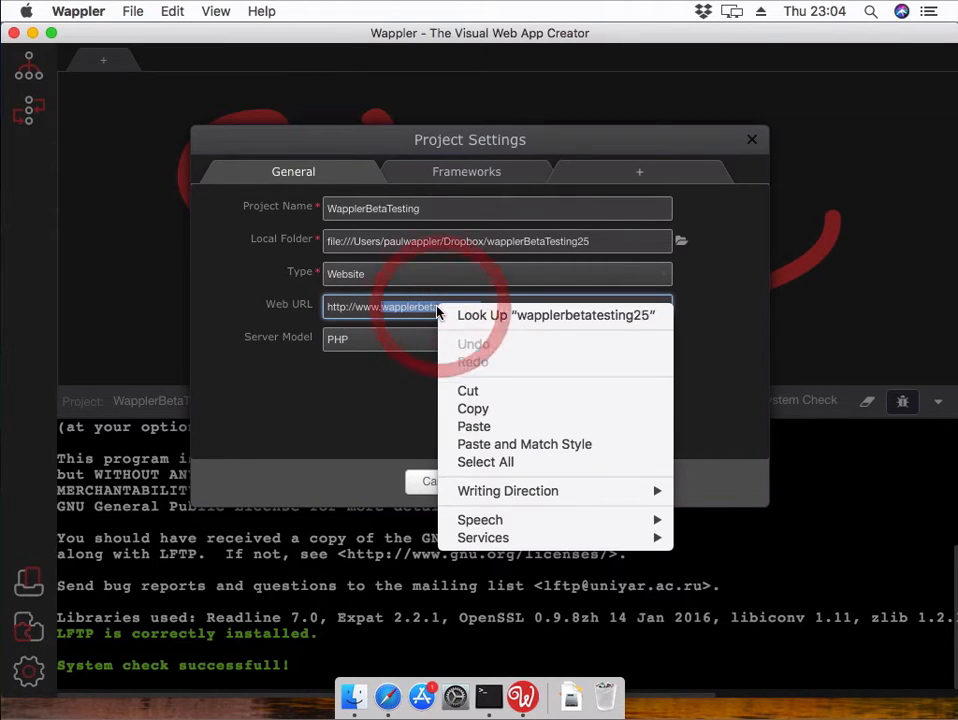
pyautogui.click(499, 411)
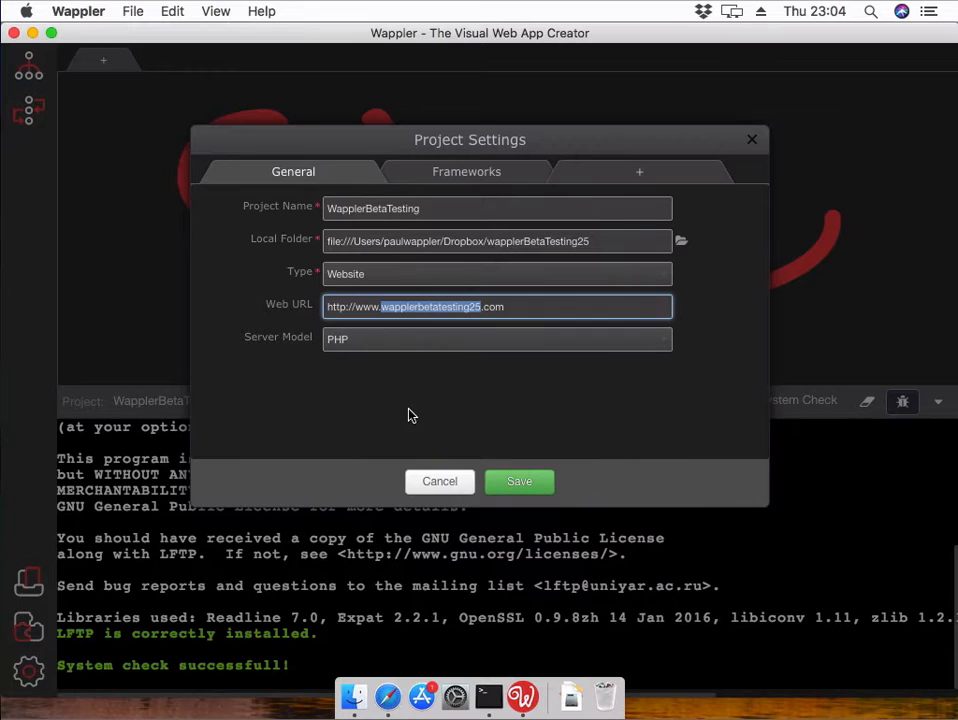
pyautogui.click(409, 415)
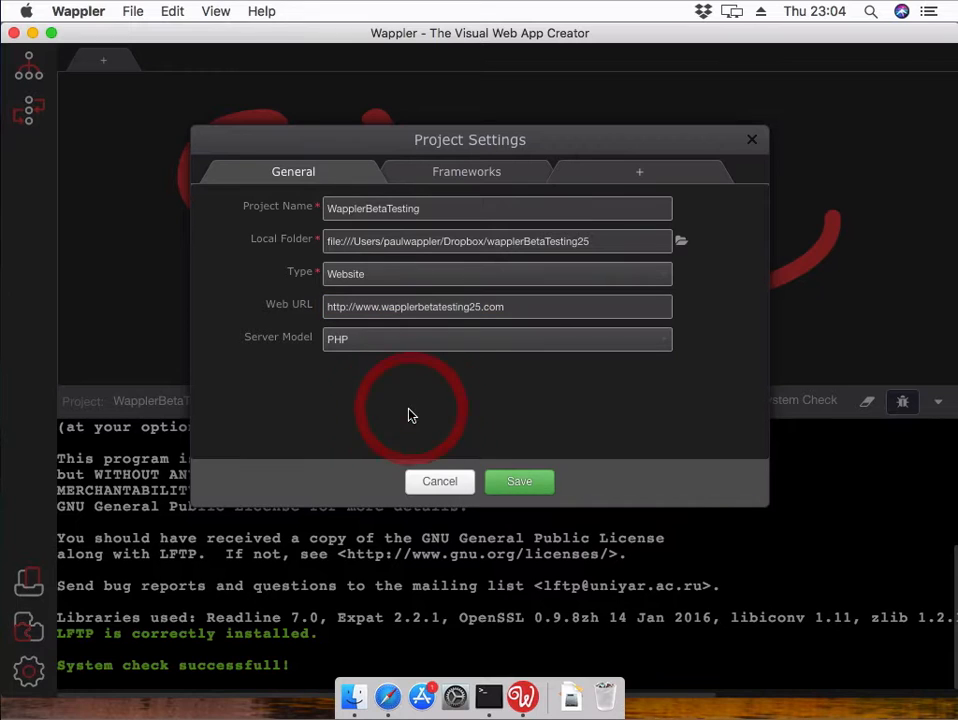
pyautogui.click(437, 482)
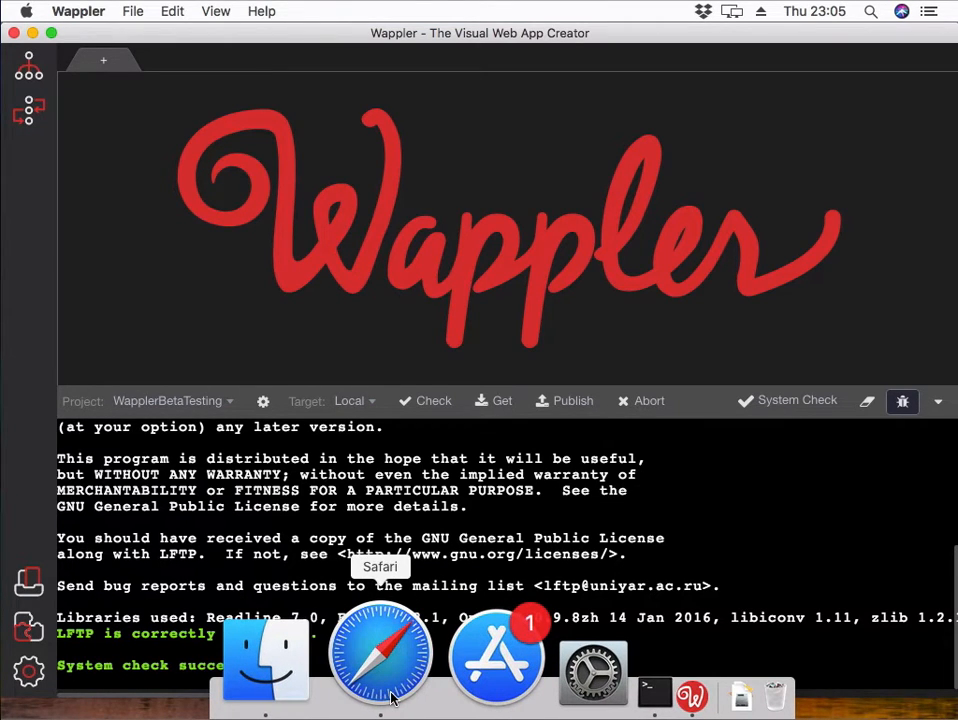
# - In Safari, go to psweb.dedicated.co.za:2087
pyautogui.click(391, 700)
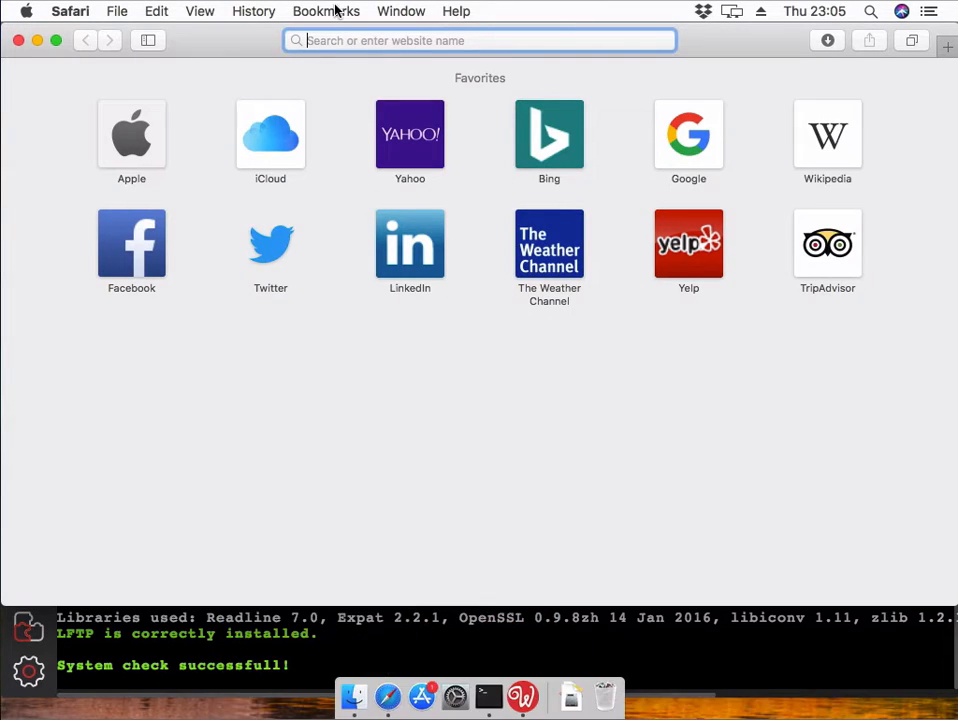
pyautogui.click(381, 38)
pyautogui.write('ps')
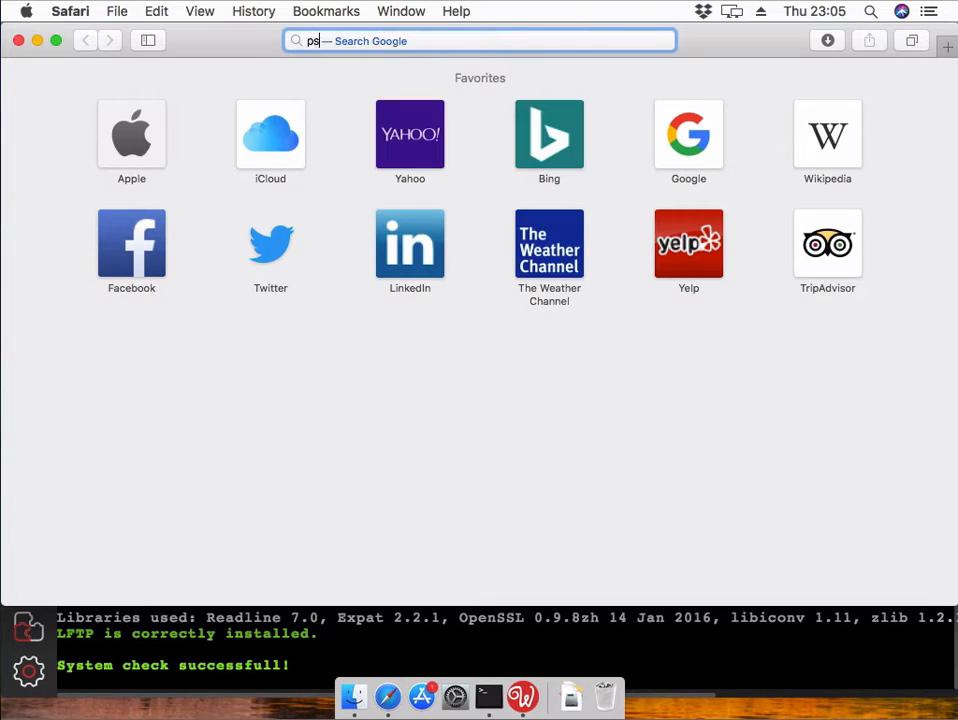
pyautogui.write('web.ded')
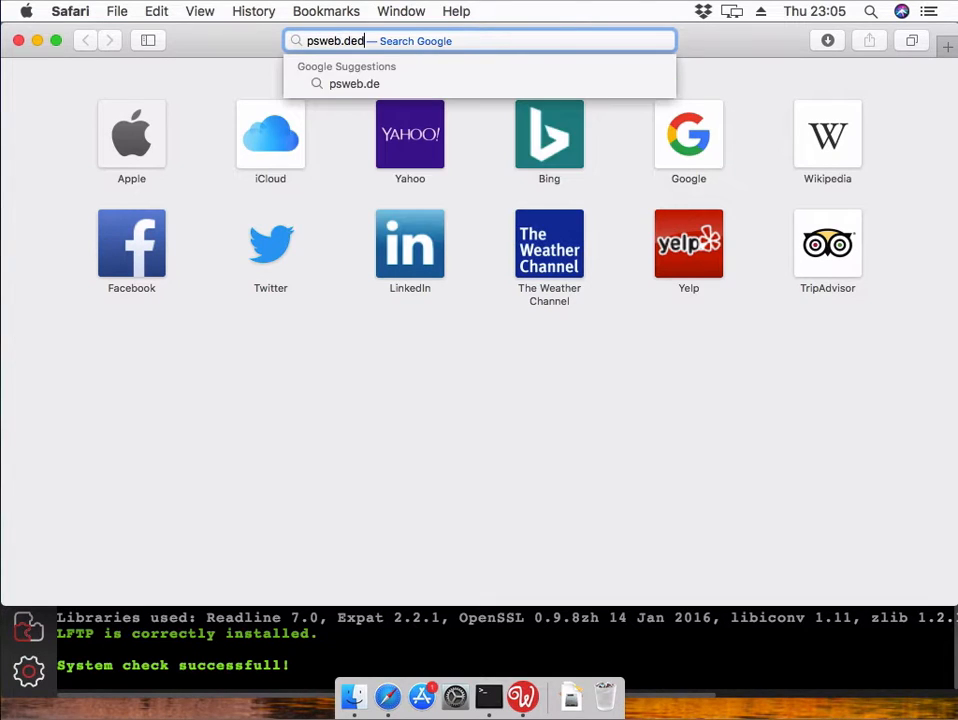
pyautogui.write('icat')
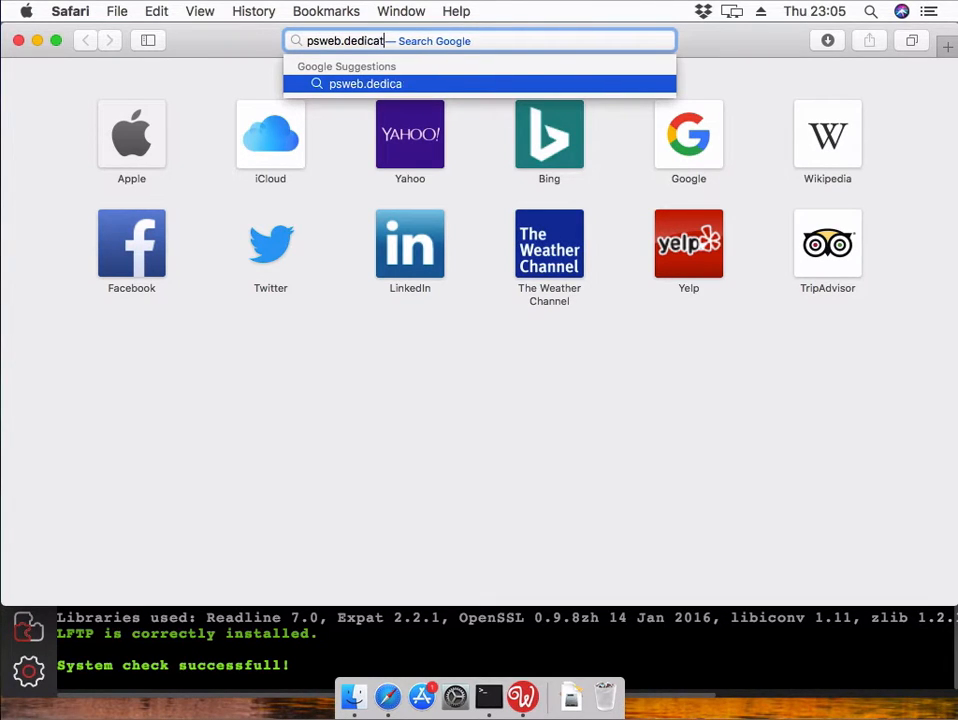
pyautogui.write('ed.co')
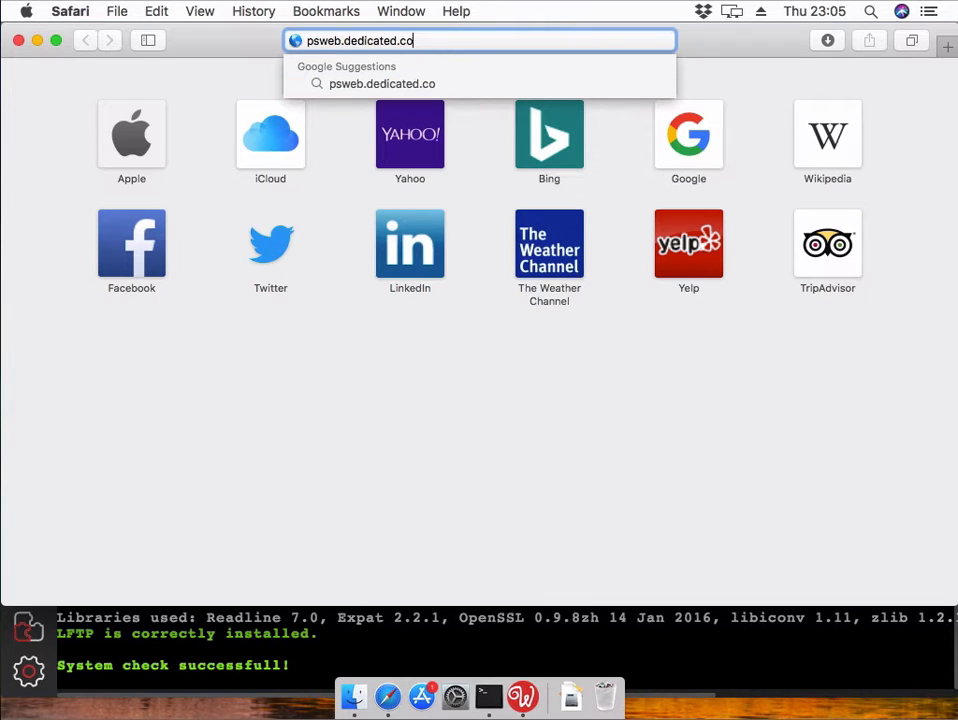
pyautogui.write('.za:2087')
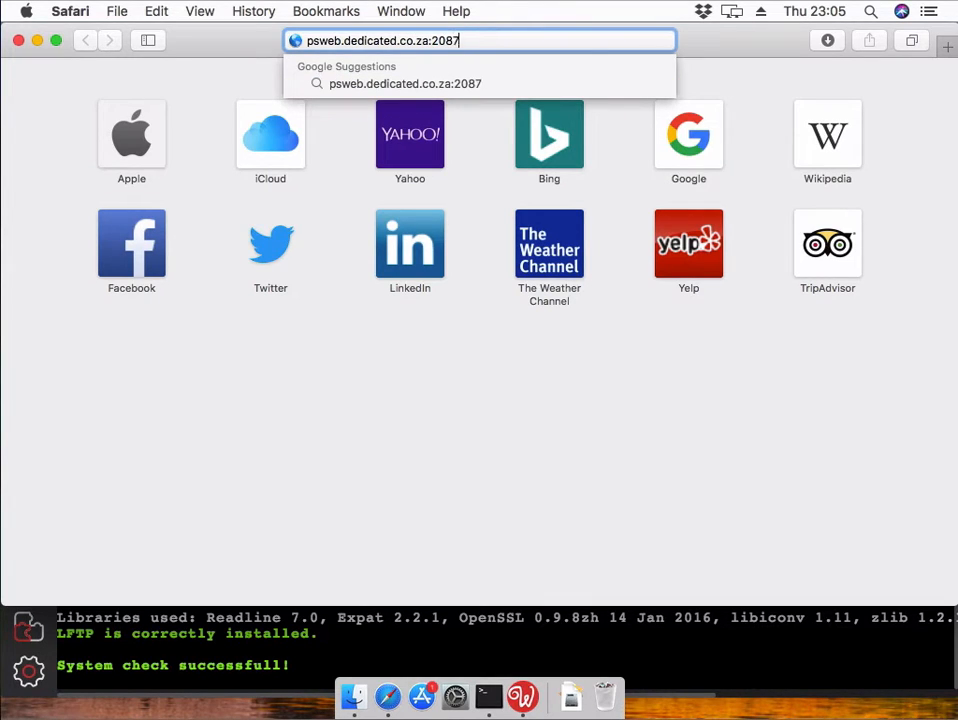
pyautogui.press('Return')
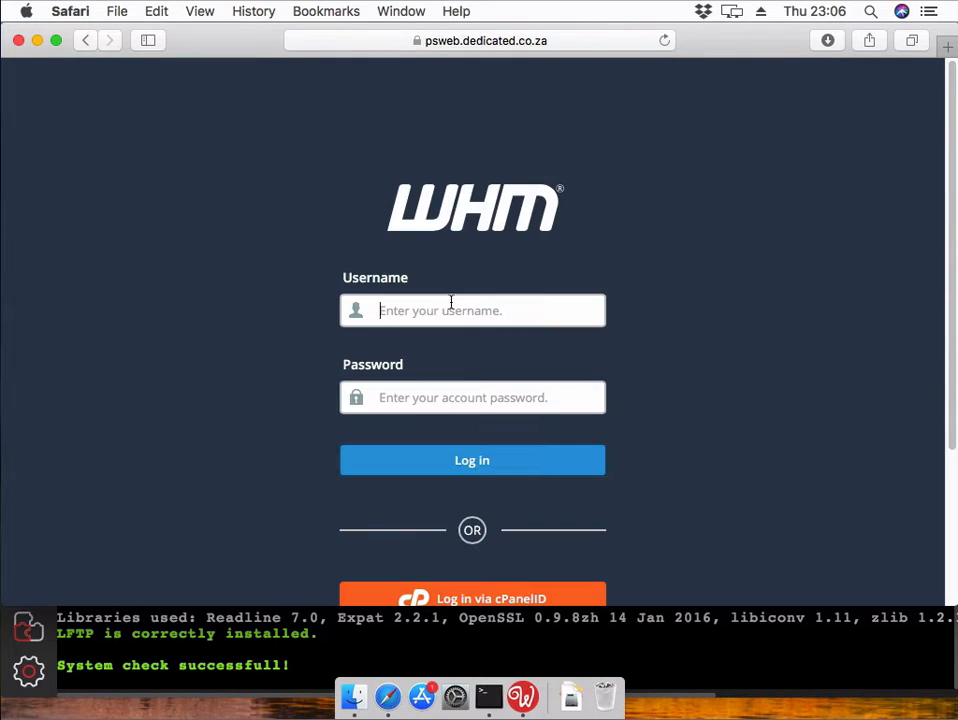
# - Log in to WHM with the admin username and password, saving the password in Safari
pyautogui.click(453, 316)
pyautogui.write('r')
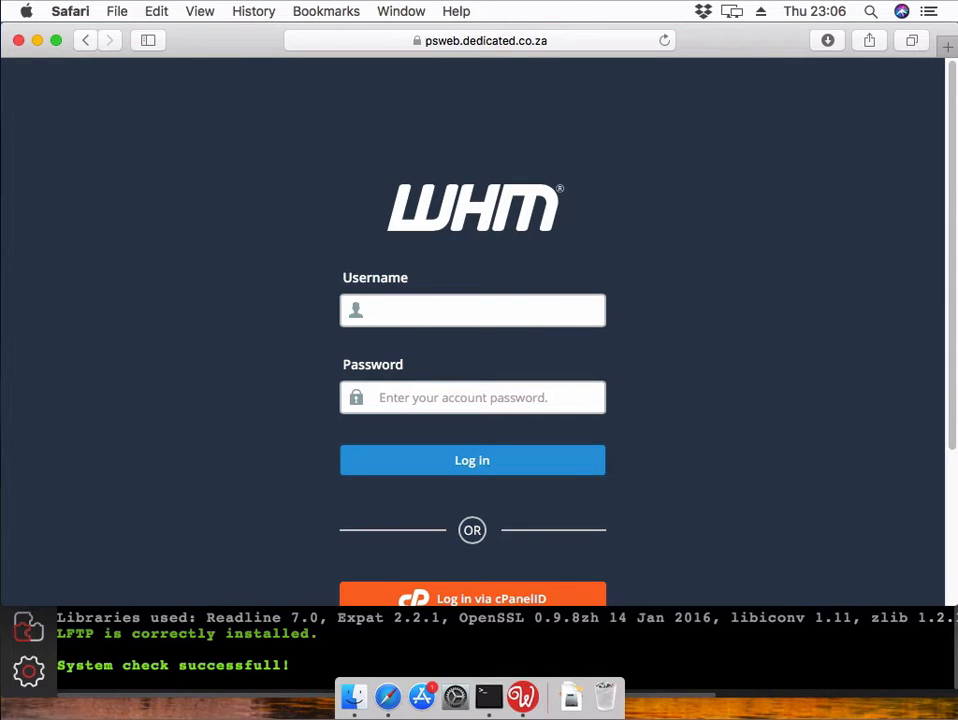
pyautogui.press('Tab')
pyautogui.write('•')
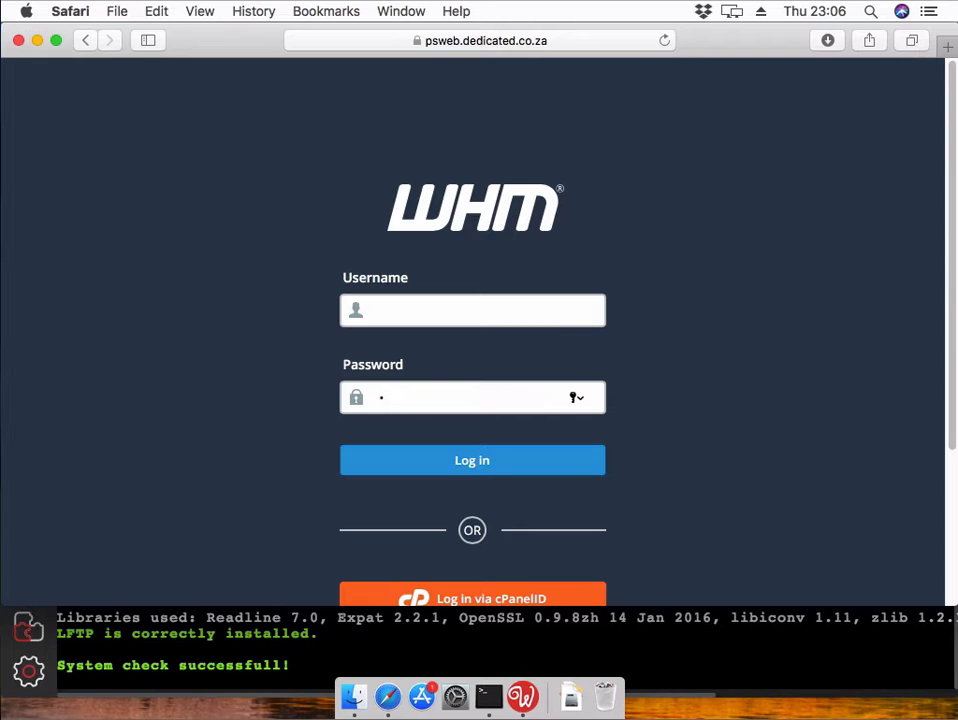
pyautogui.write('•••••••••••')
pyautogui.press('Return')
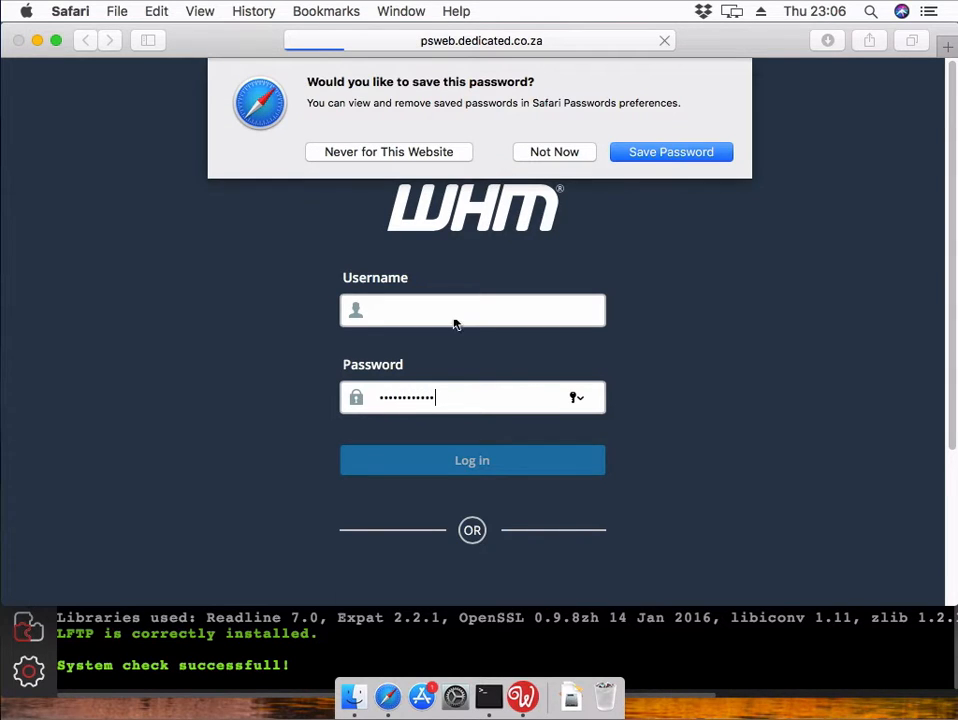
pyautogui.click(671, 154)
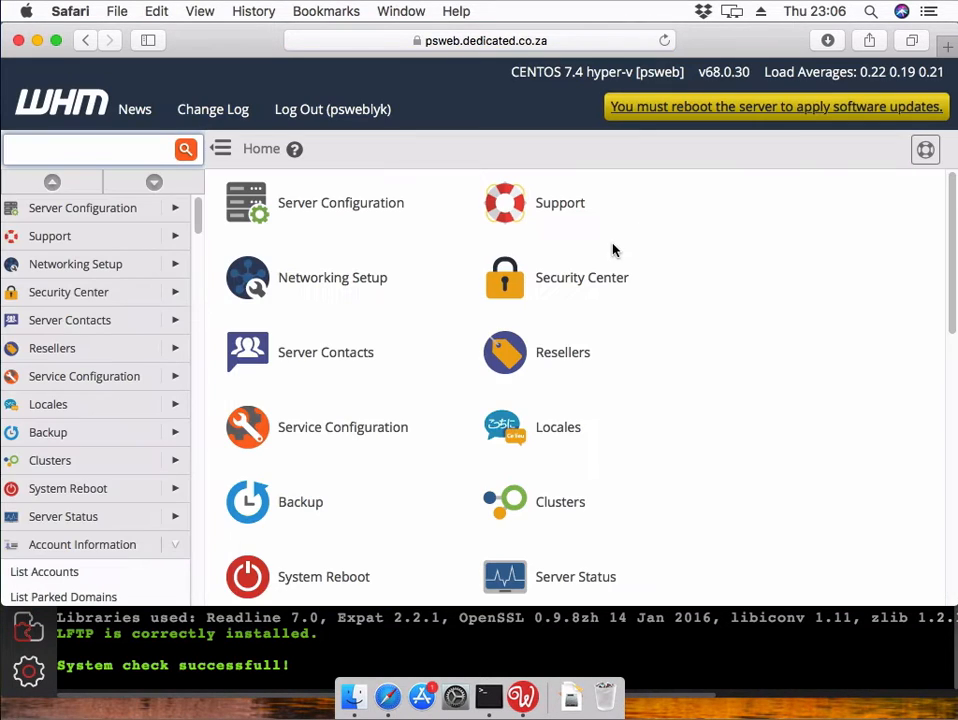
# - Open Create a New Account via search 'new' and set the domain to wapplerbetatesting25.com
pyautogui.click(86, 146)
pyautogui.write('new')
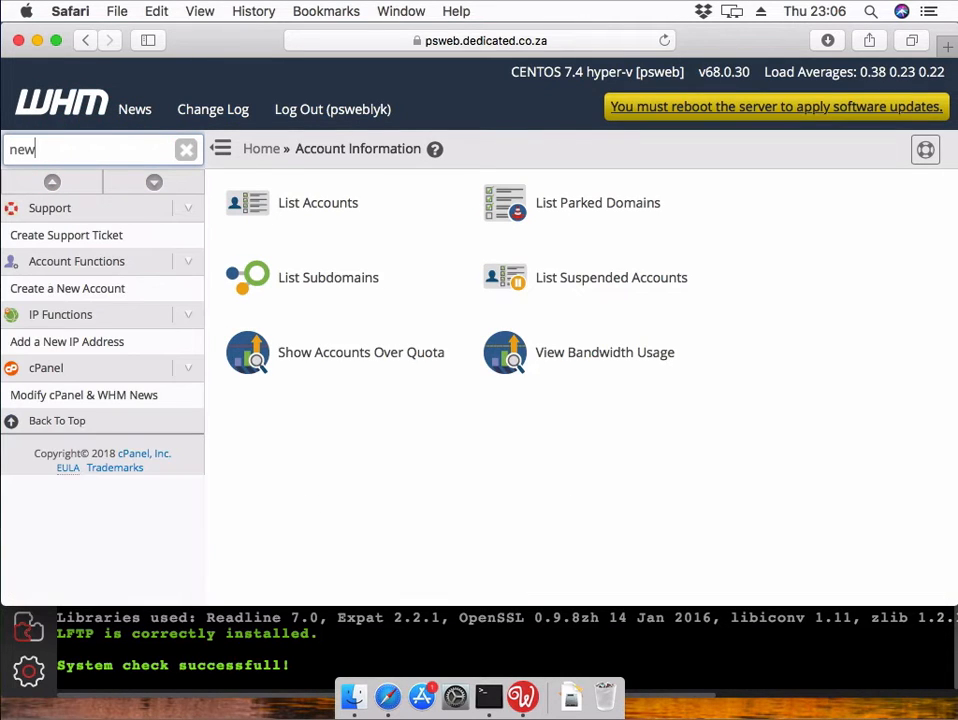
pyautogui.click(117, 289)
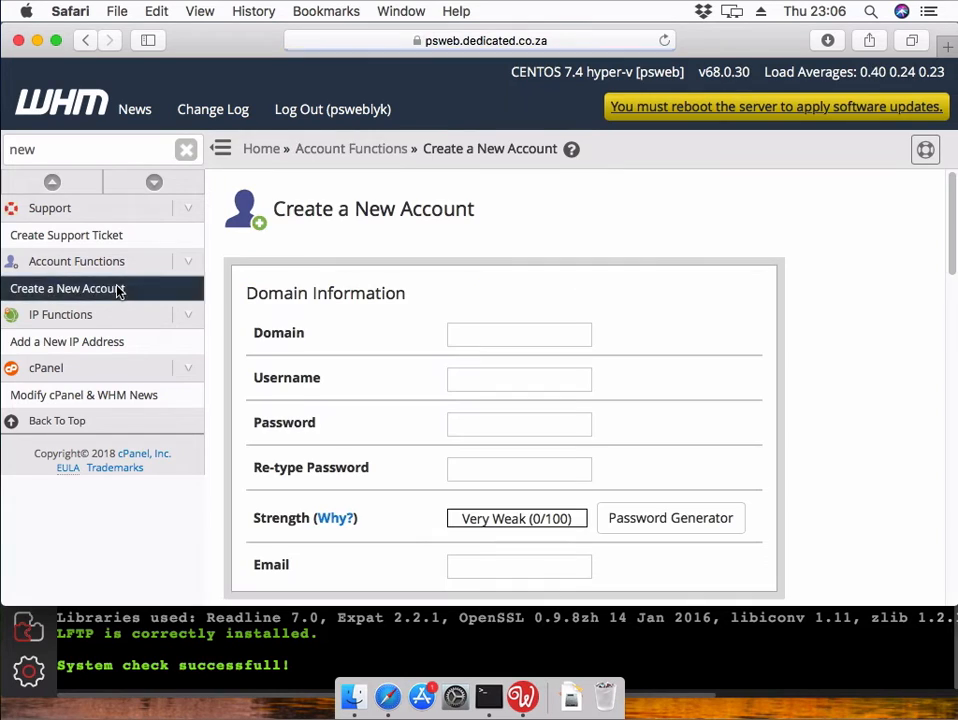
pyautogui.click(480, 331)
pyautogui.rightClick(480, 336)
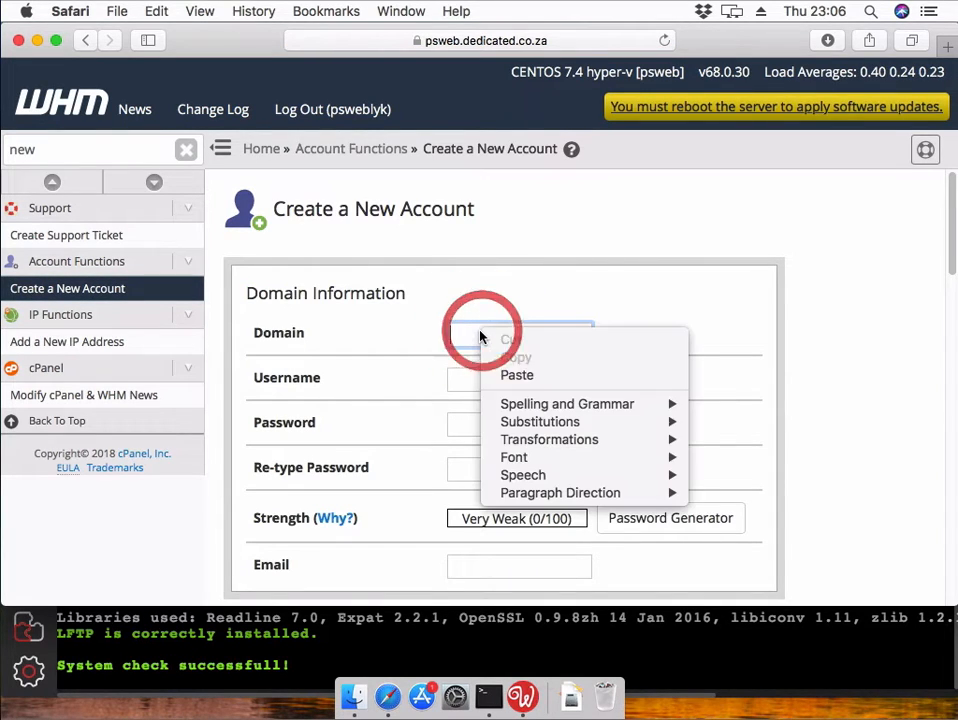
pyautogui.click(530, 377)
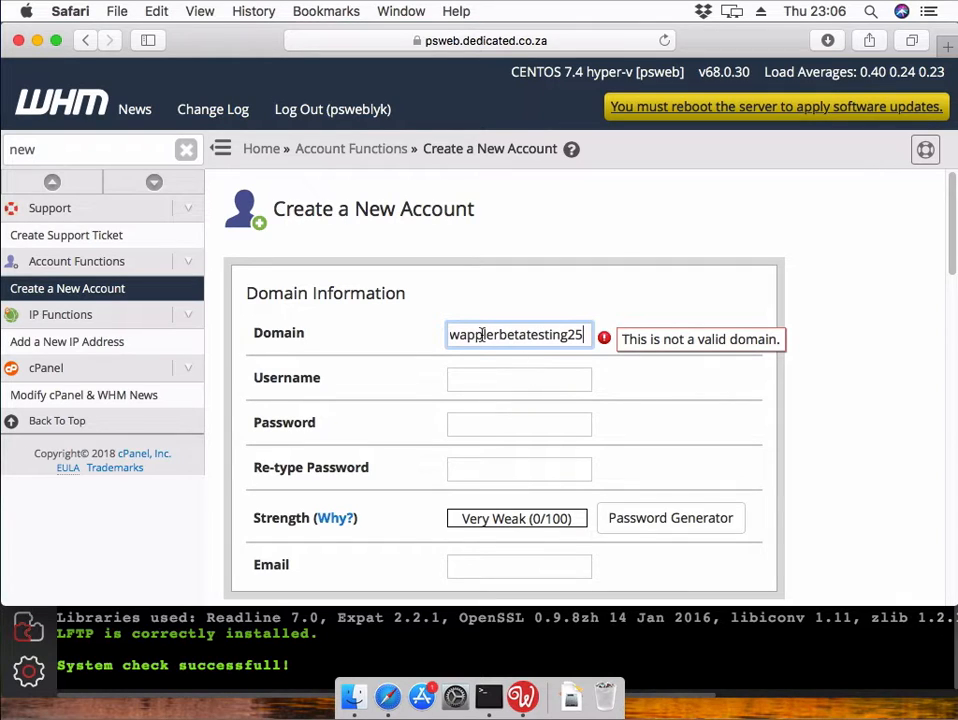
pyautogui.moveTo(481, 336); pyautogui.dragTo(446, 335)
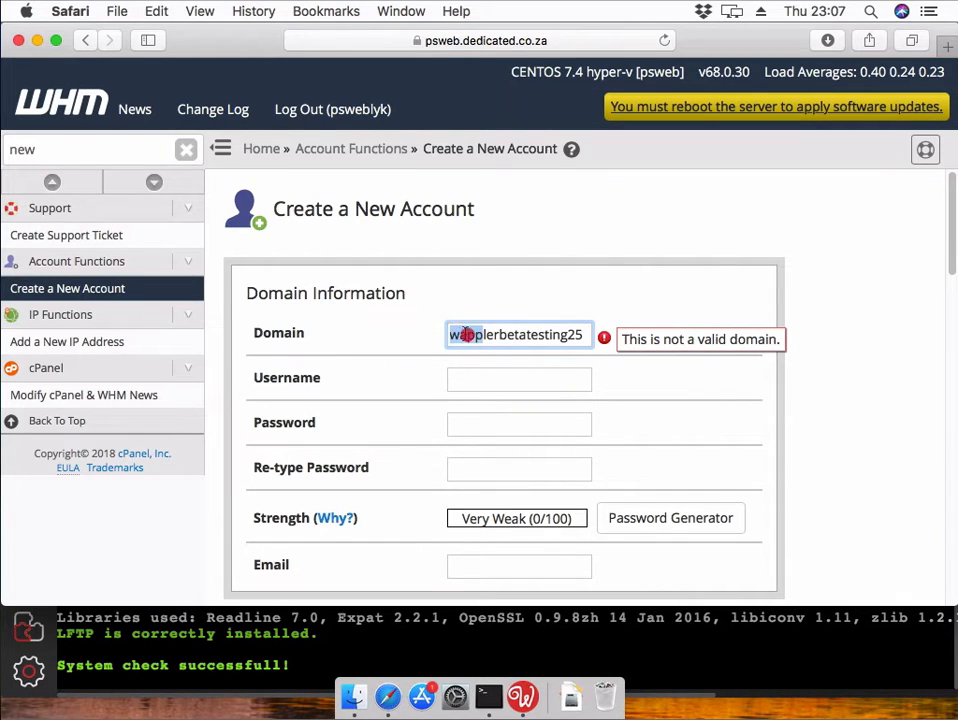
pyautogui.moveTo(508, 336); pyautogui.dragTo(608, 342)
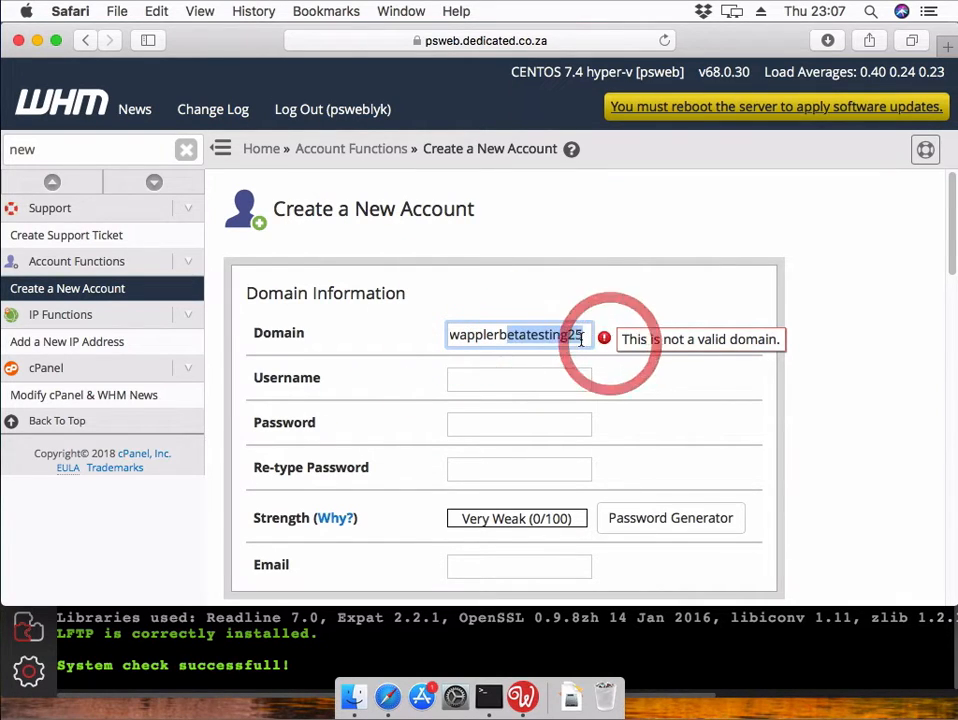
pyautogui.click(582, 341)
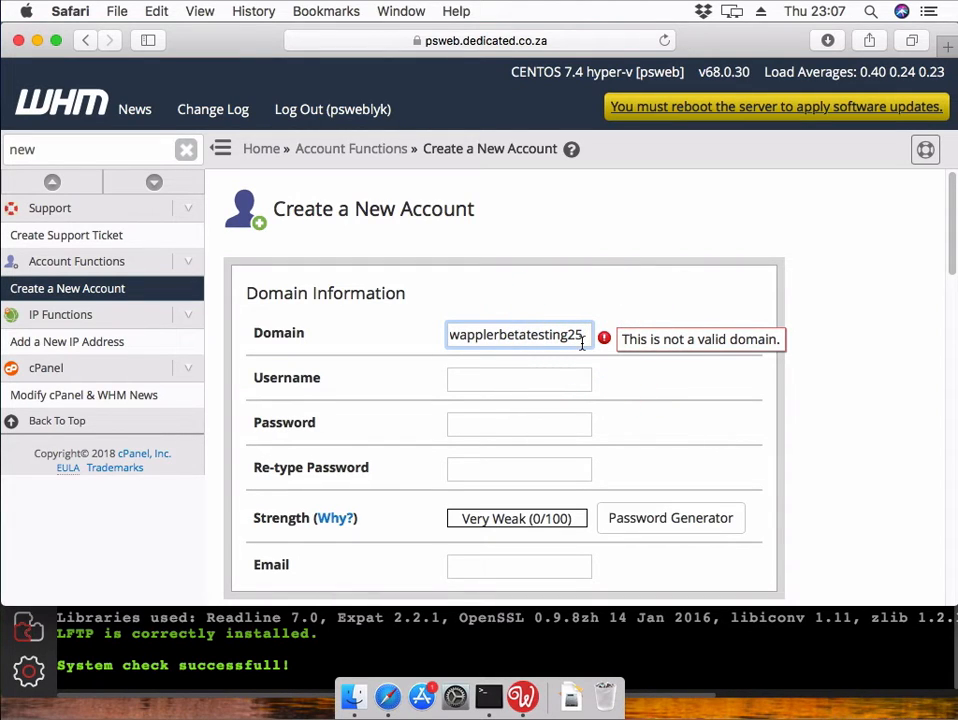
pyautogui.write('.com')
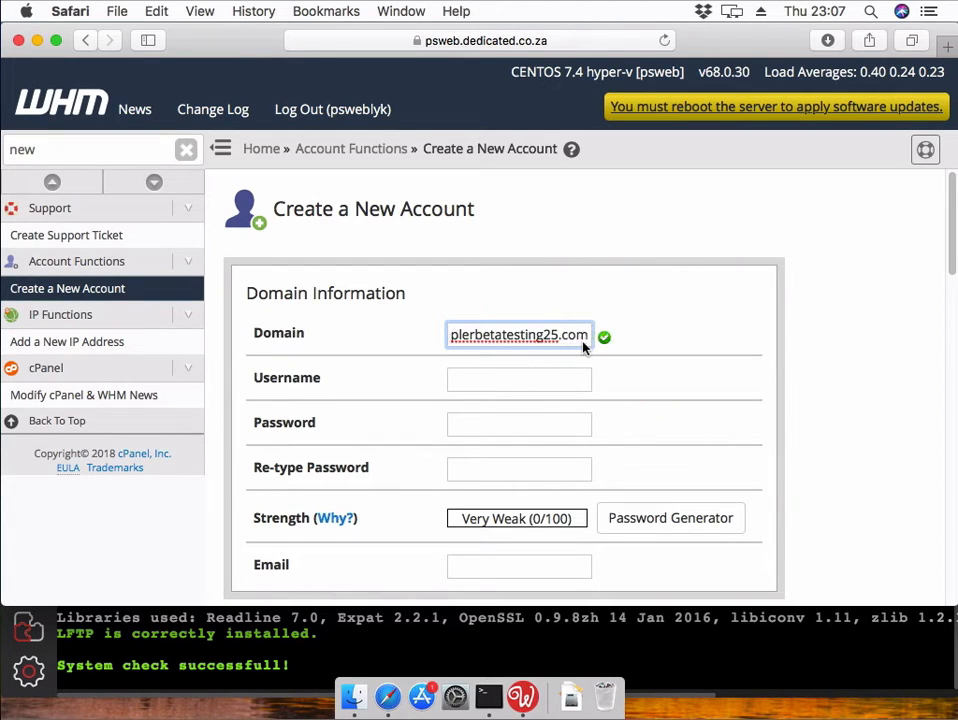
pyautogui.press('Tab')
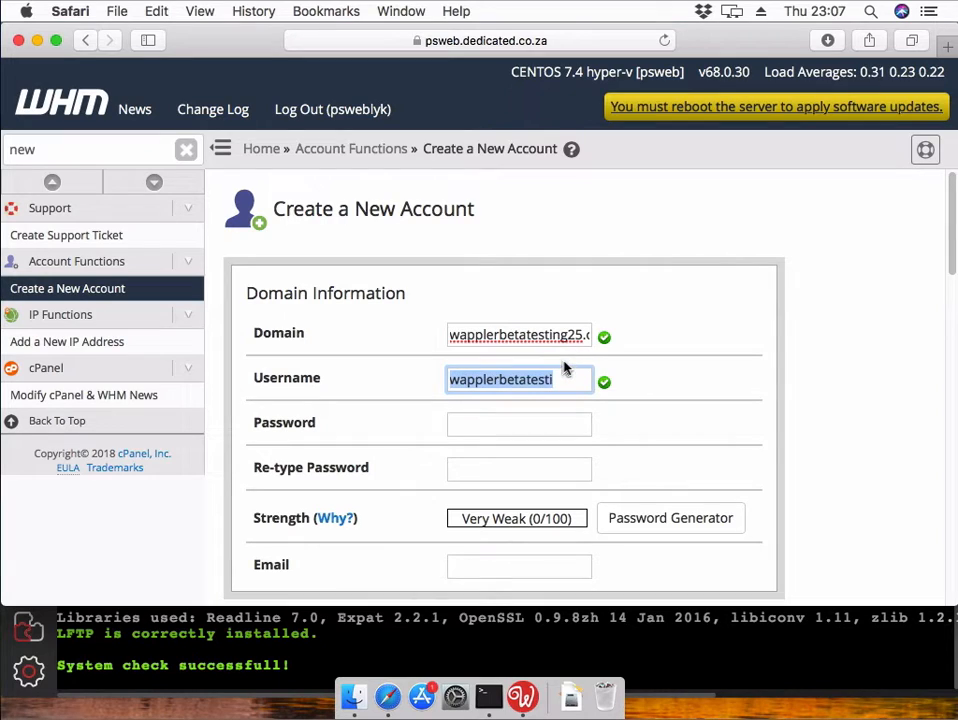
# - Enter and confirm a very strong password for the new account
pyautogui.press('Tab')
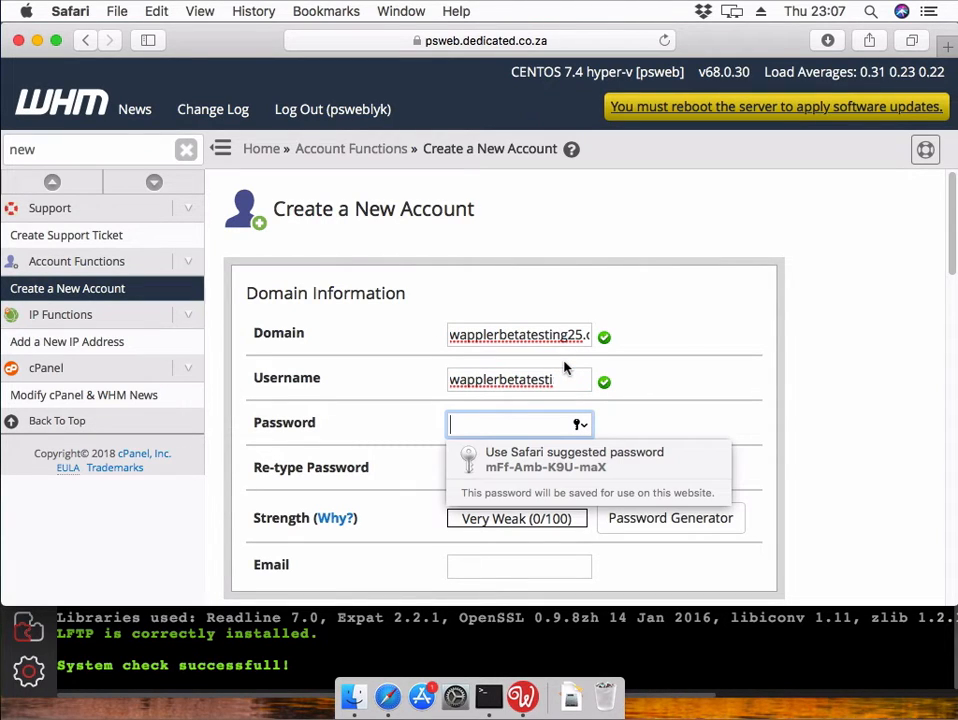
pyautogui.write('••••••')
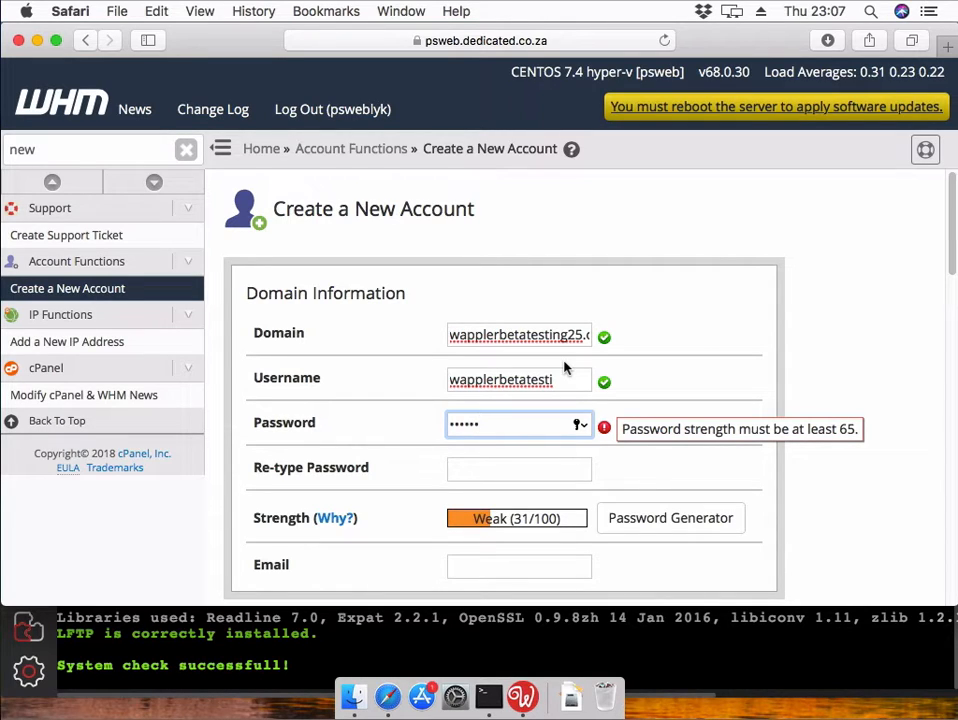
pyautogui.press('BackSpace')
pyautogui.press('BackSpace')
pyautogui.press('BackSpace')
pyautogui.press('BackSpace')
pyautogui.press('BackSpace')
pyautogui.press('BackSpace')
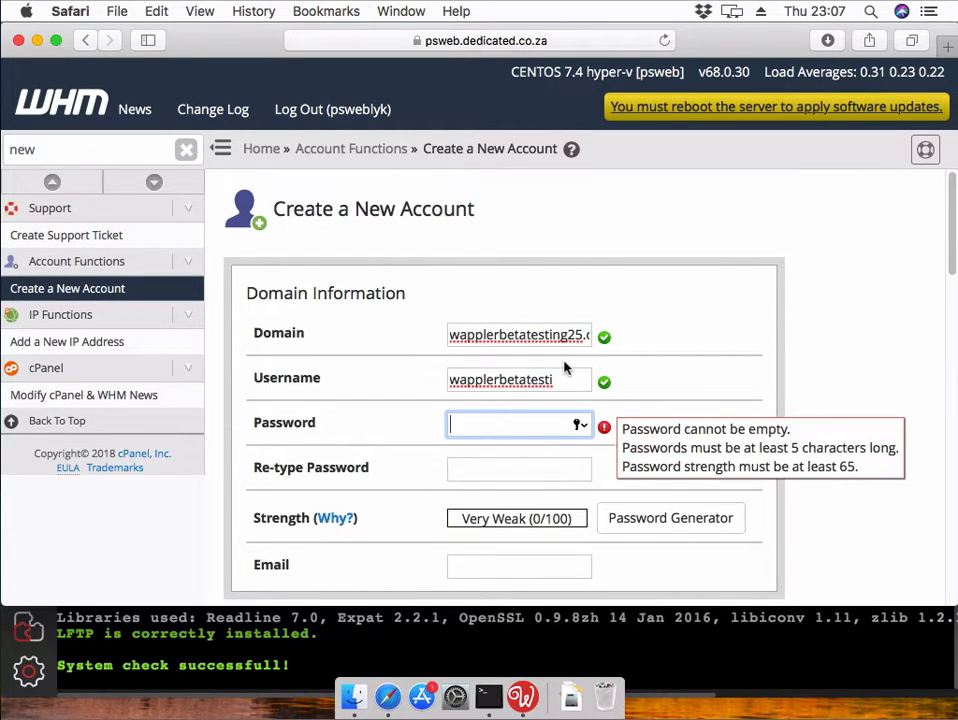
pyautogui.write('••••••')
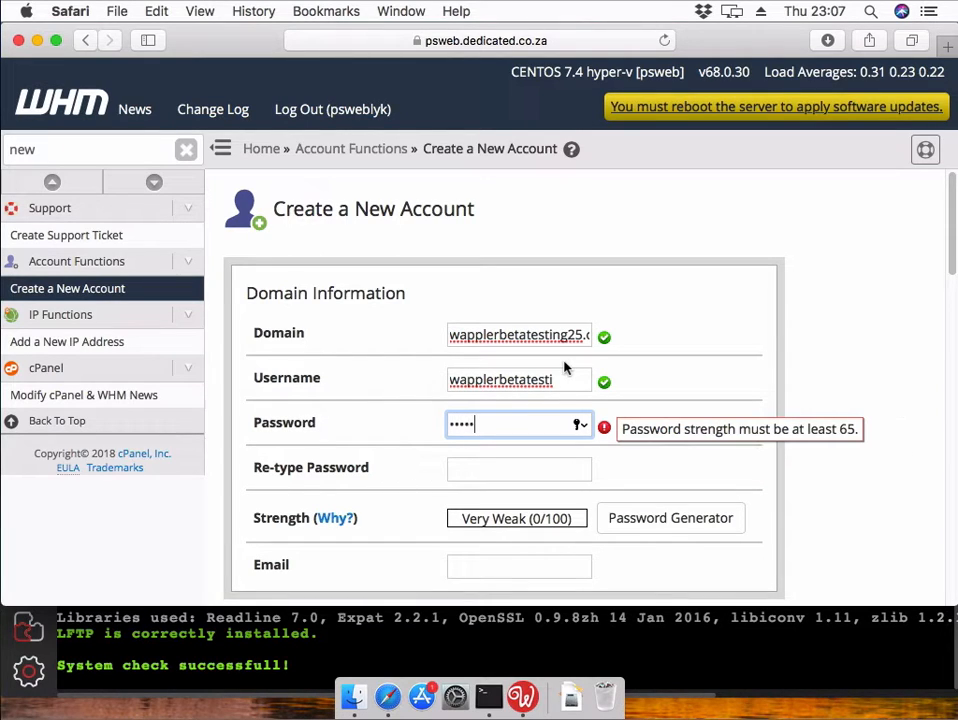
pyautogui.write('••••••')
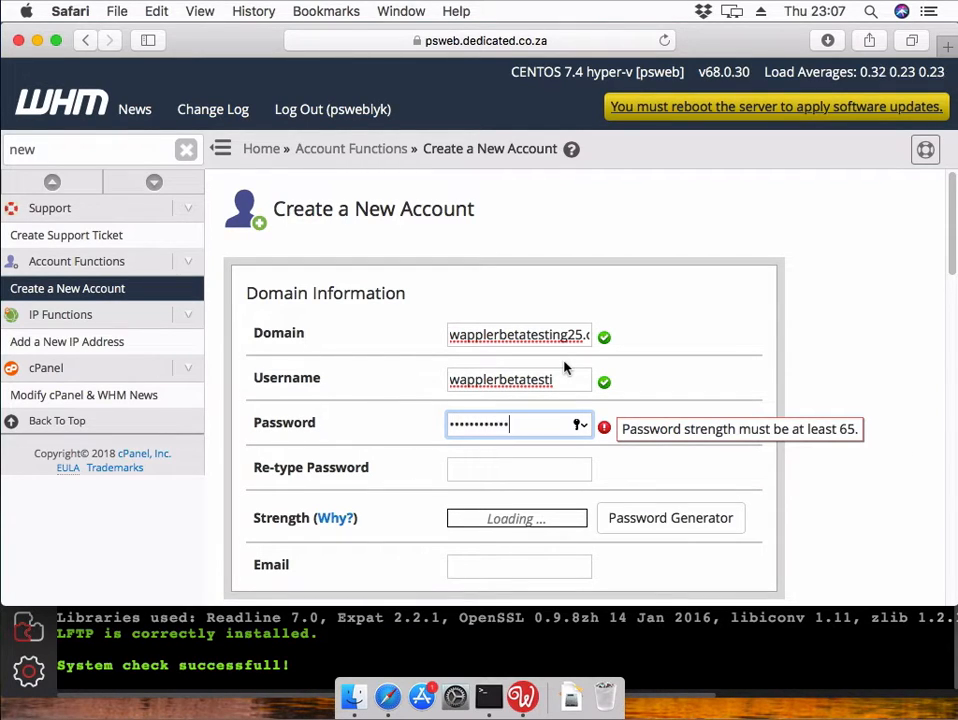
pyautogui.write('•')
pyautogui.press('Tab')
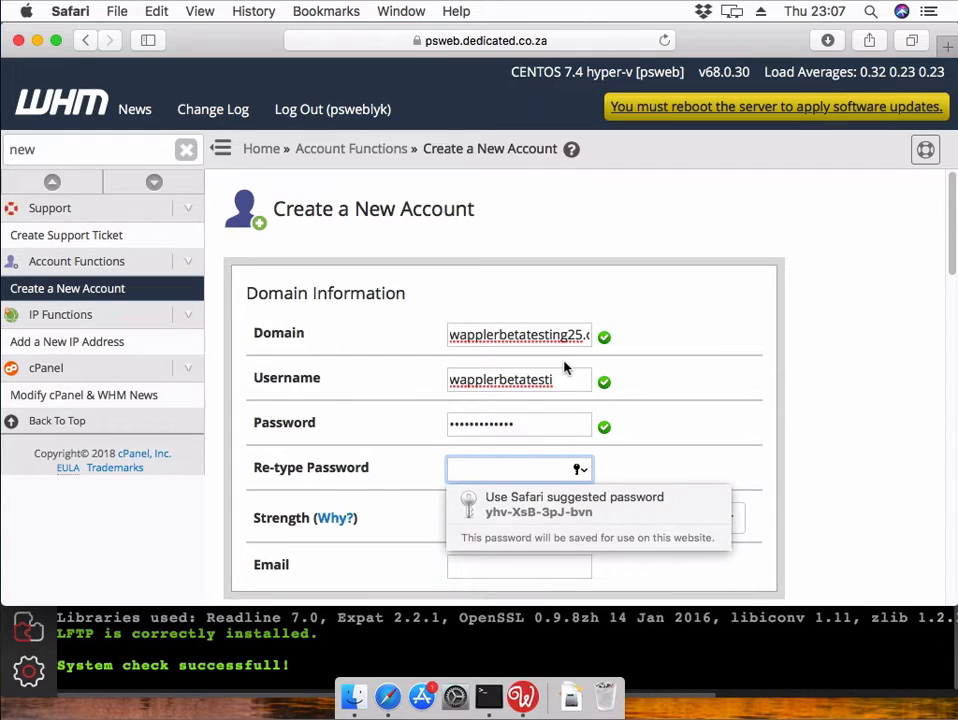
pyautogui.write('•••••')
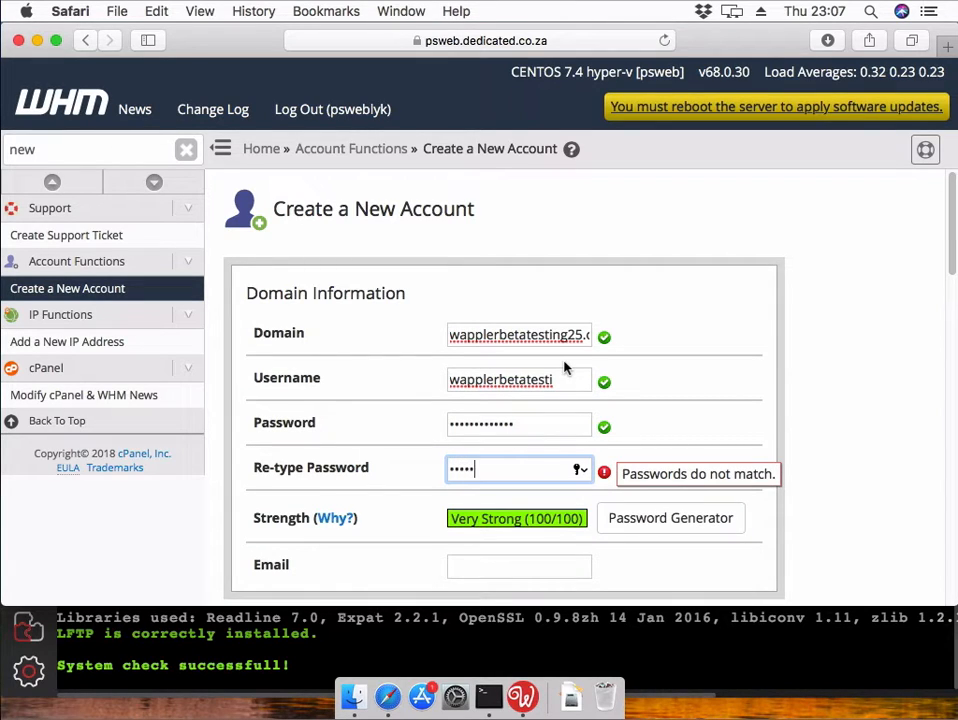
pyautogui.write('••••••••')
pyautogui.press('Tab')
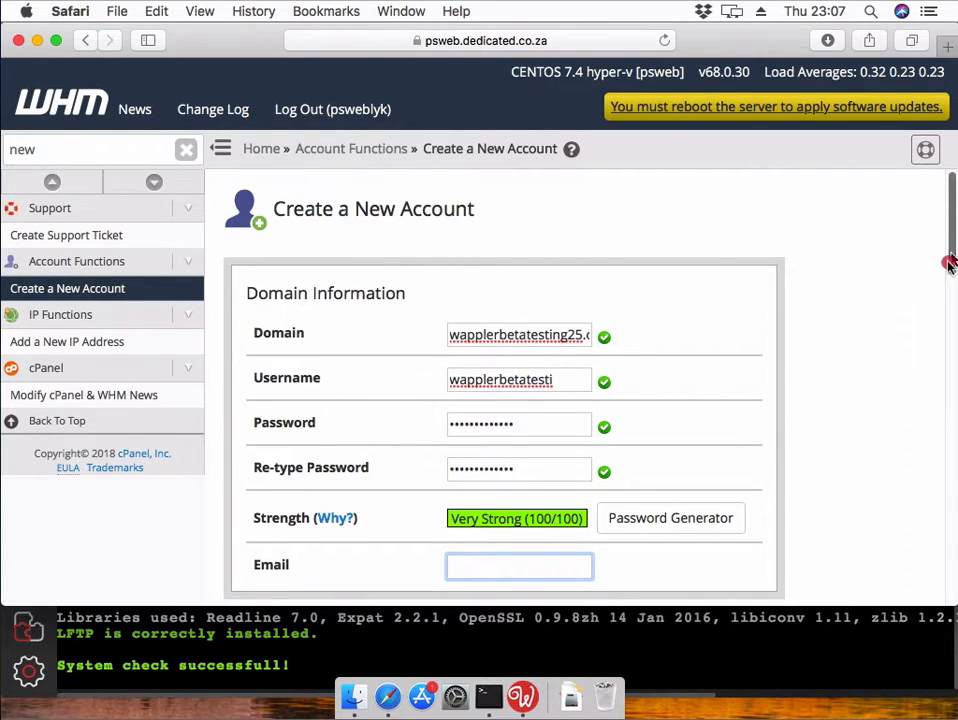
pyautogui.moveTo(949, 262); pyautogui.dragTo(945, 321)
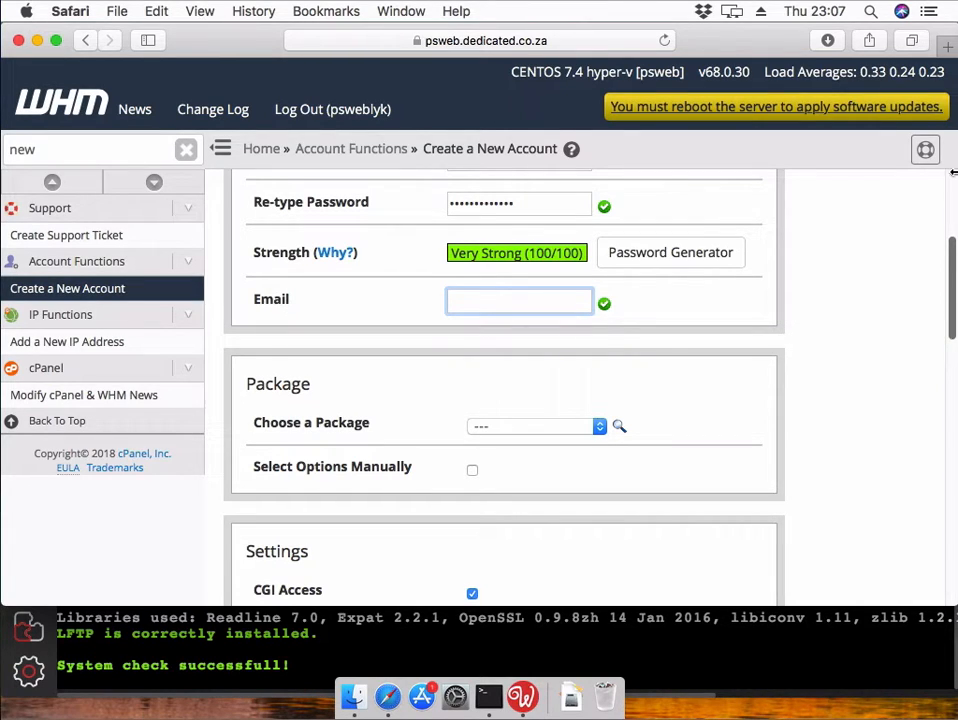
# - Choose the SilverPro hosting package and enable SPF for the account
pyautogui.press('Tab')
pyautogui.click(596, 426)
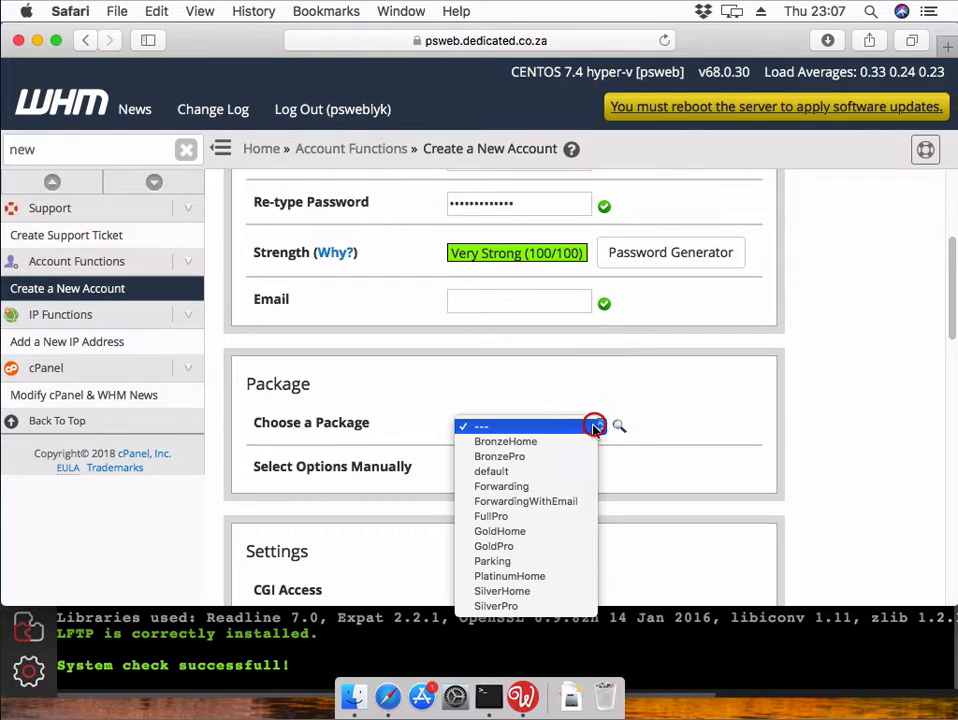
pyautogui.click(563, 606)
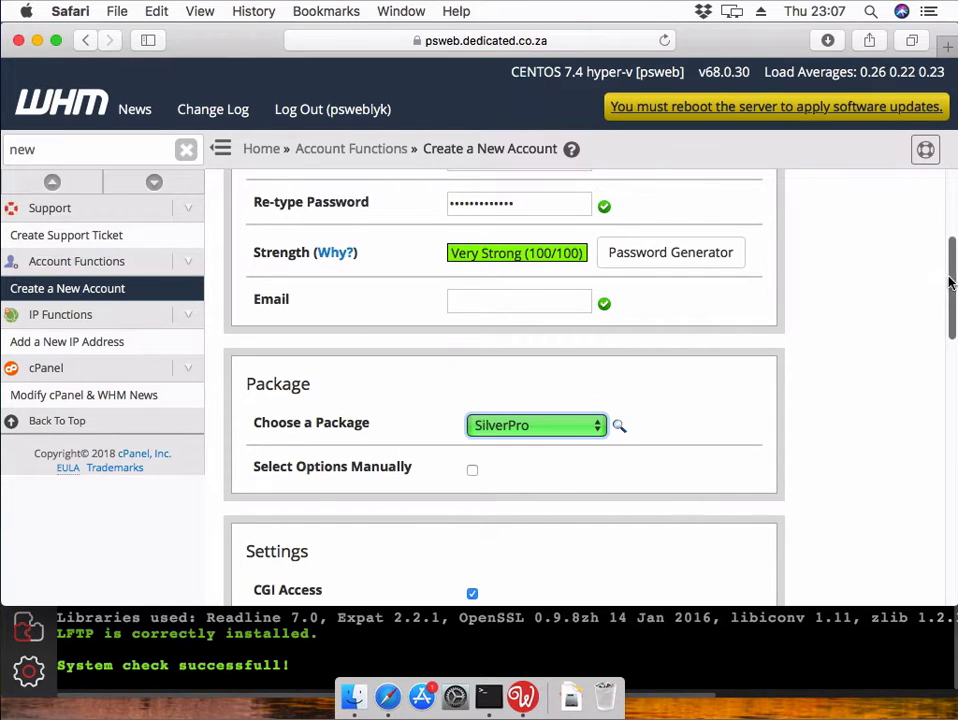
pyautogui.moveTo(953, 275); pyautogui.dragTo(787, 470)
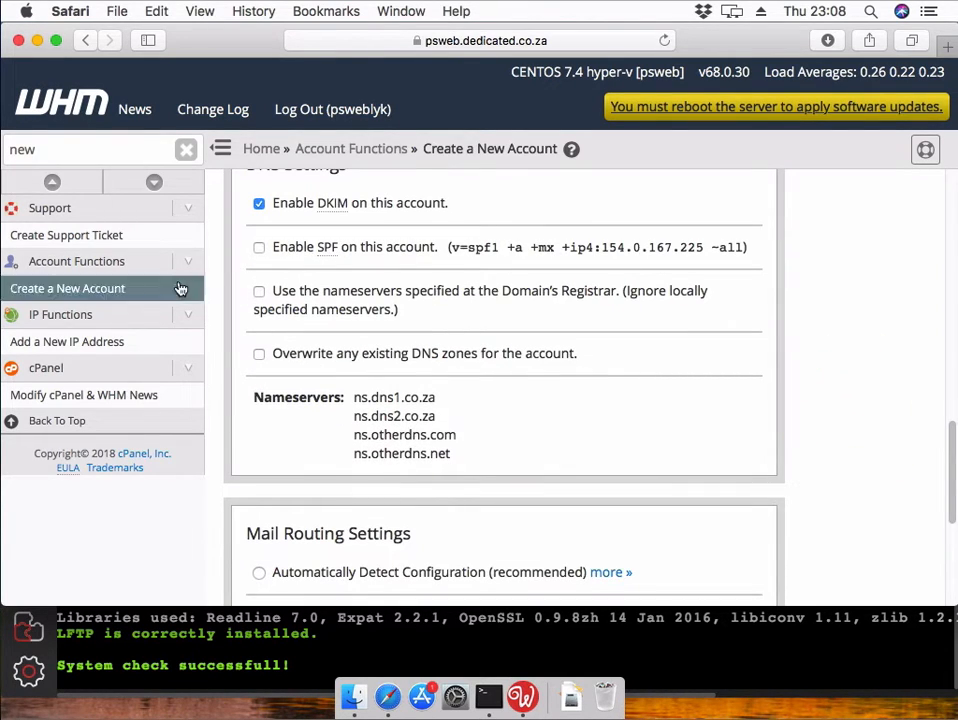
pyautogui.click(260, 247)
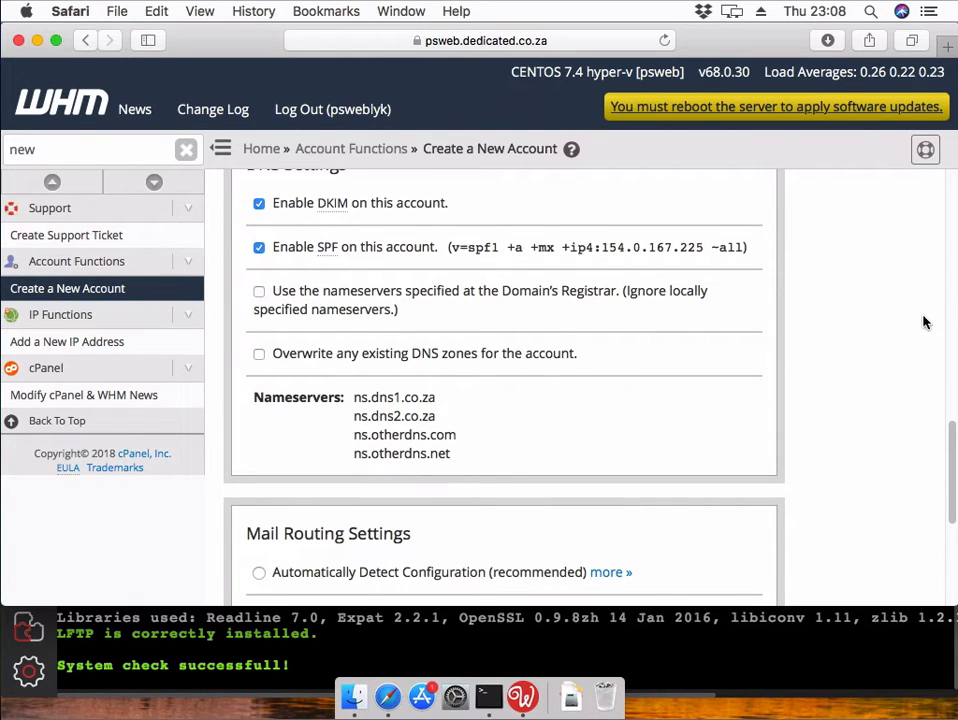
pyautogui.moveTo(953, 453); pyautogui.dragTo(924, 541)
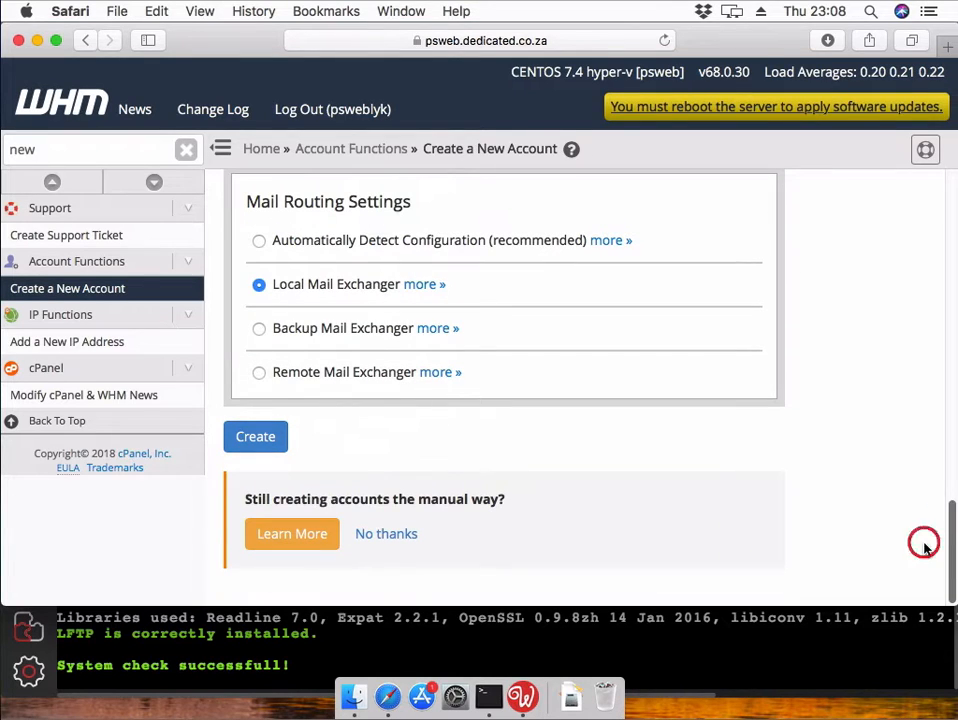
# - Create the wapplerbetatesting25.com account, answer the save-password prompt, and open a new tab
pyautogui.click(258, 447)
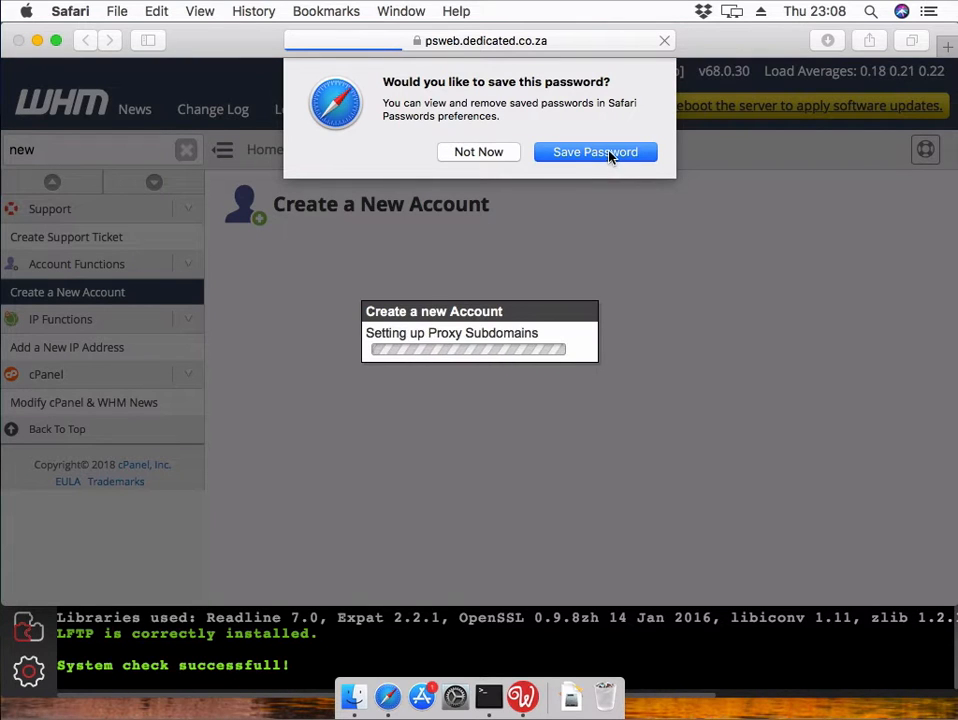
pyautogui.click(502, 149)
pyautogui.moveTo(948, 362); pyautogui.dragTo(881, 582)
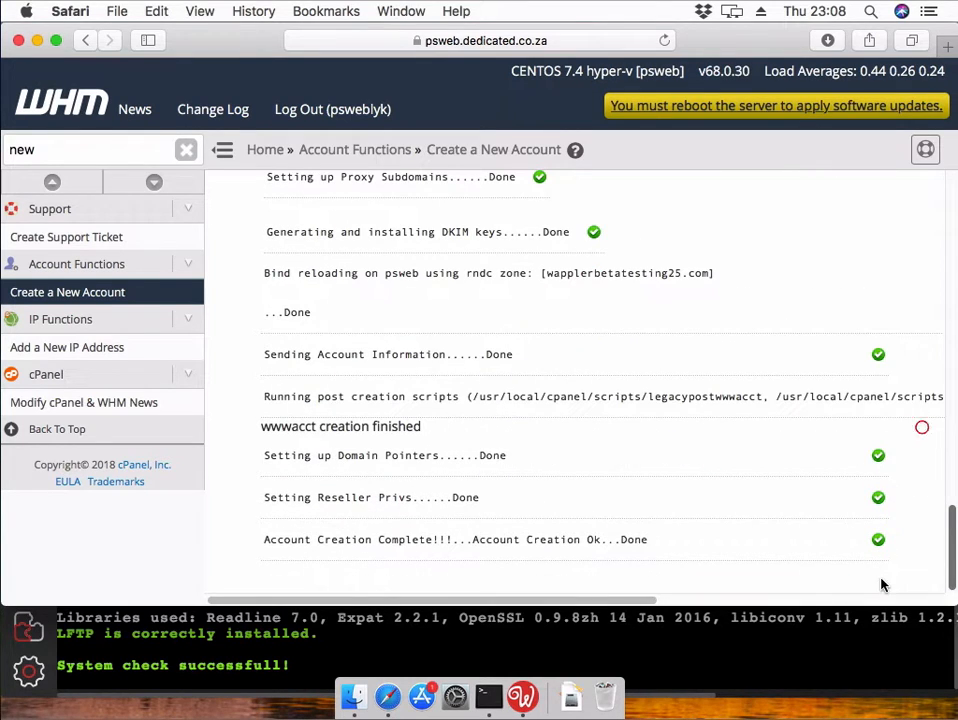
pyautogui.click(197, 41)
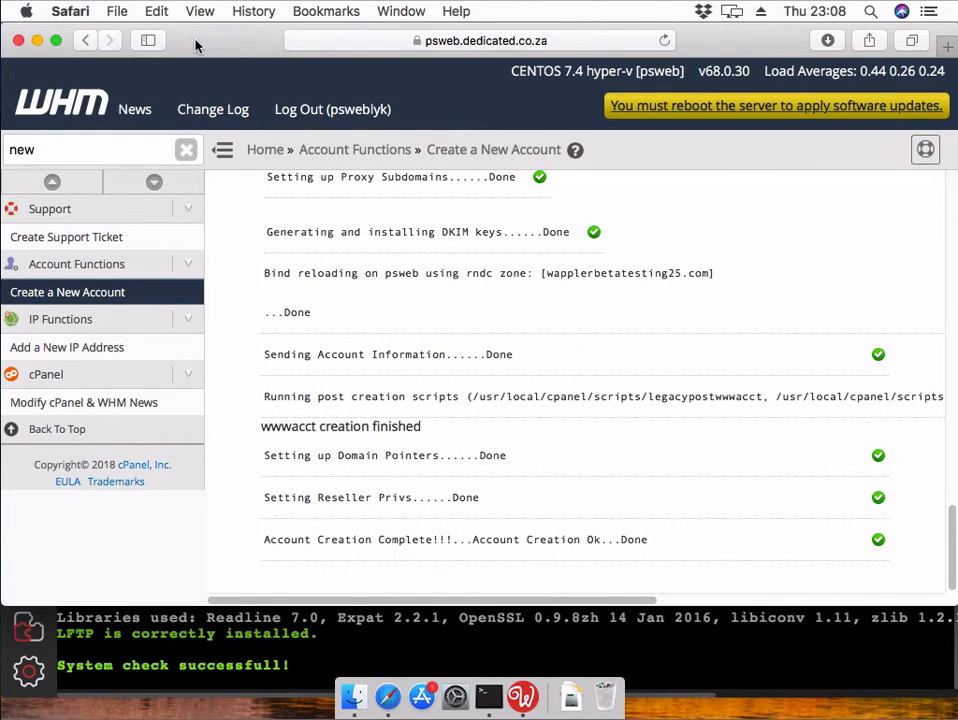
pyautogui.press('super+t')
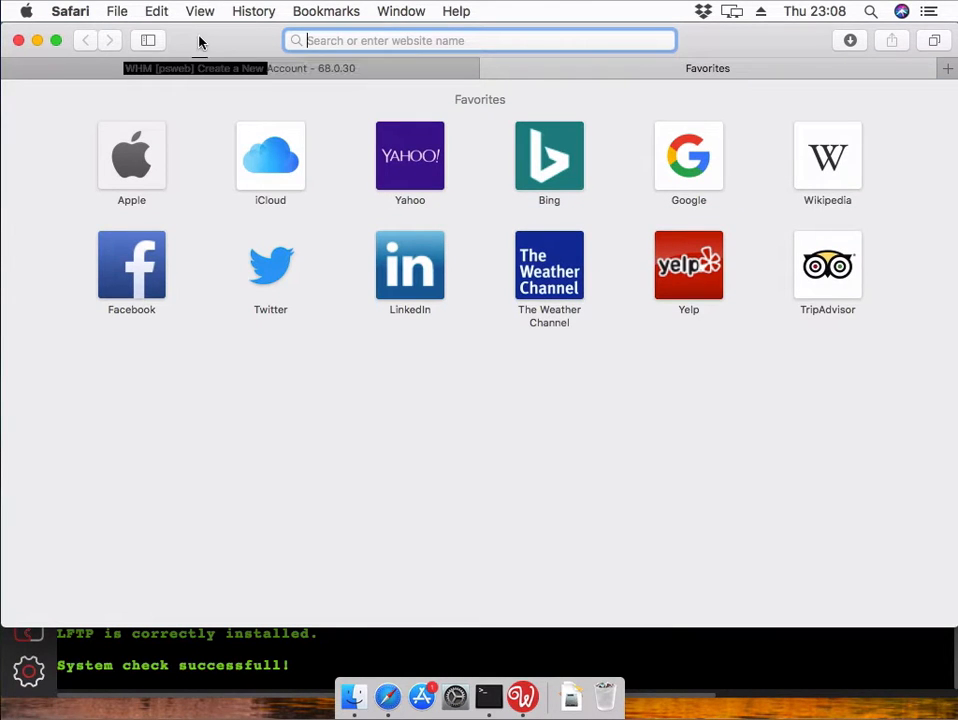
# - Try loading wapplerbetatesting25.com directly in the new tab
pyautogui.rightClick(412, 42)
pyautogui.click(448, 76)
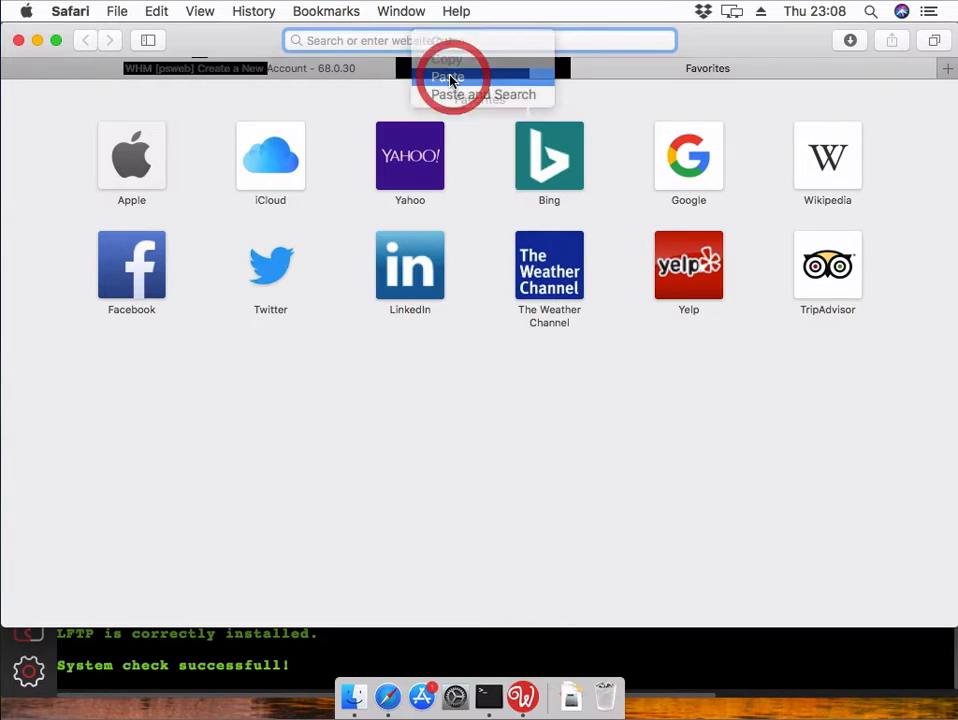
pyautogui.write('.com')
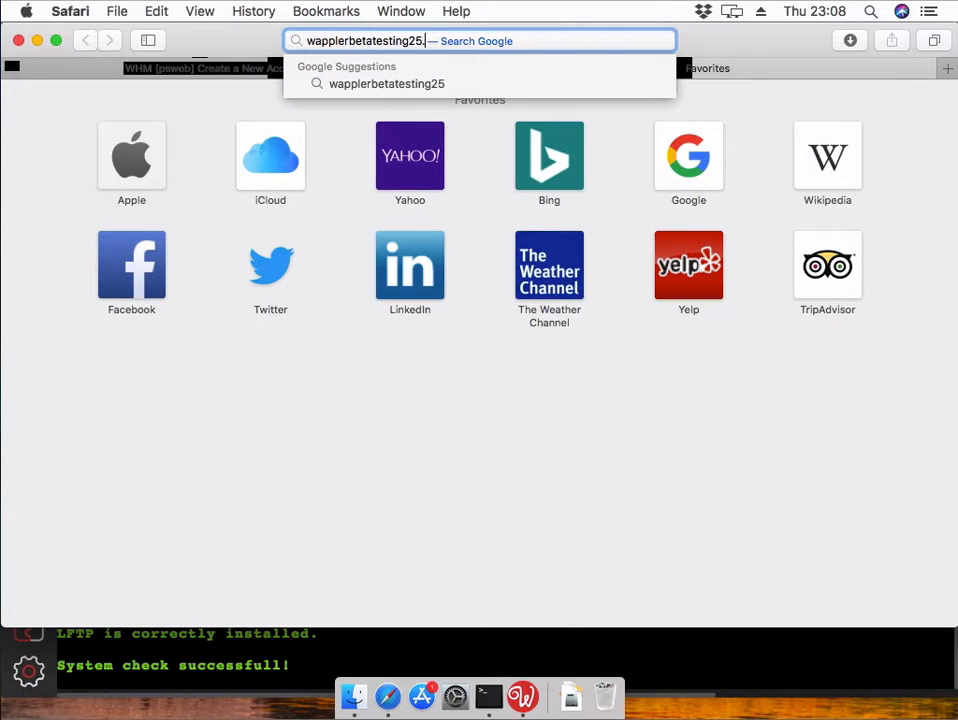
pyautogui.press('Return')
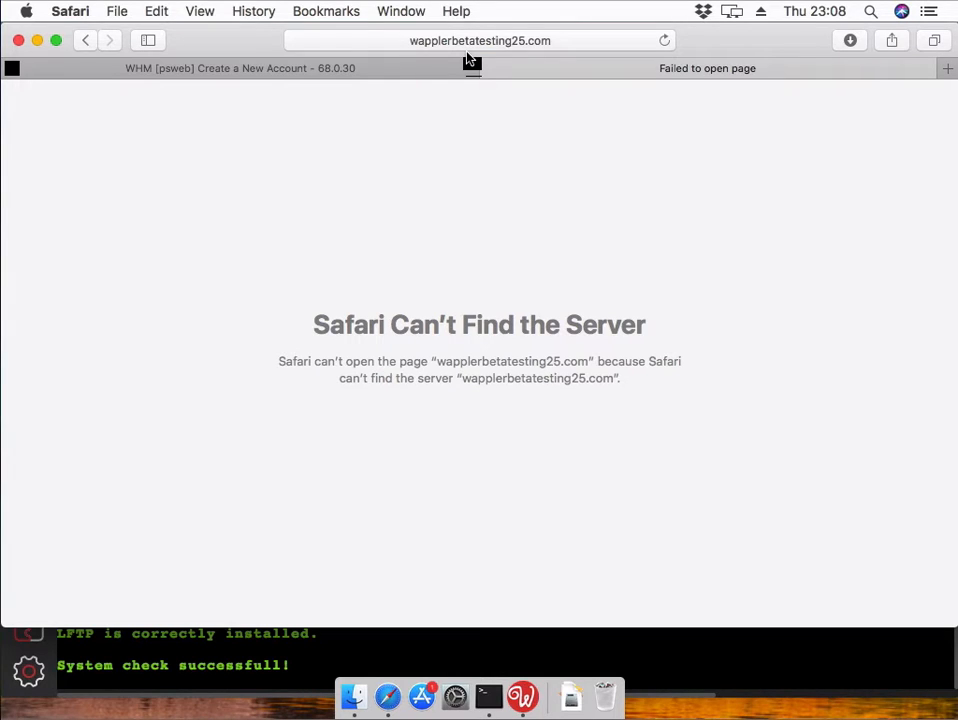
# - Load preview.afrihost.com in another tab, then return to the WHM creation results
pyautogui.press('super+t')
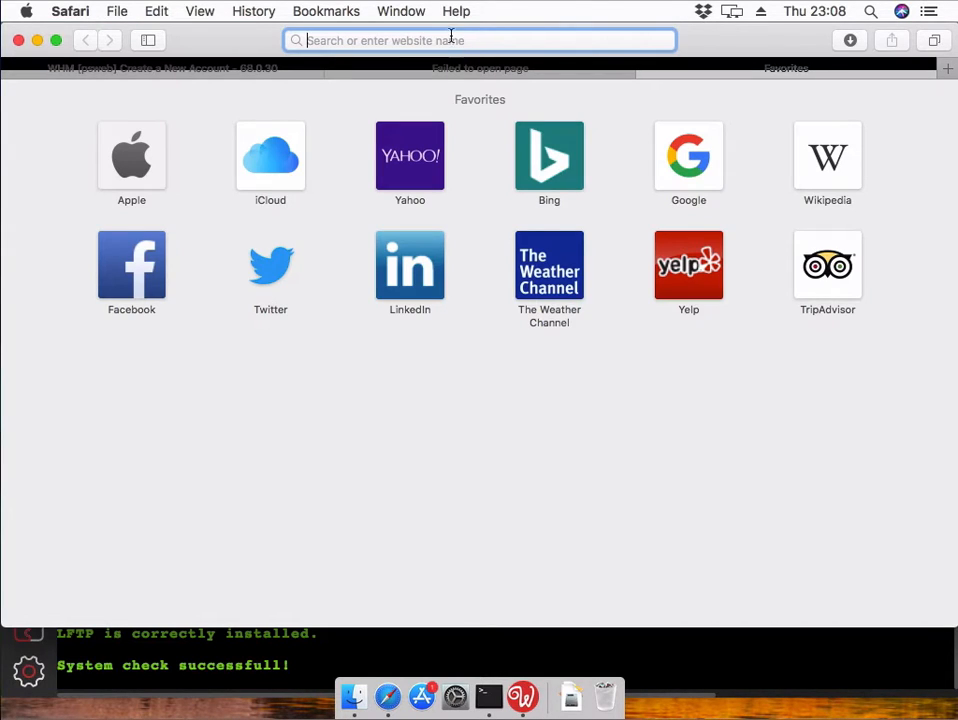
pyautogui.click(475, 42)
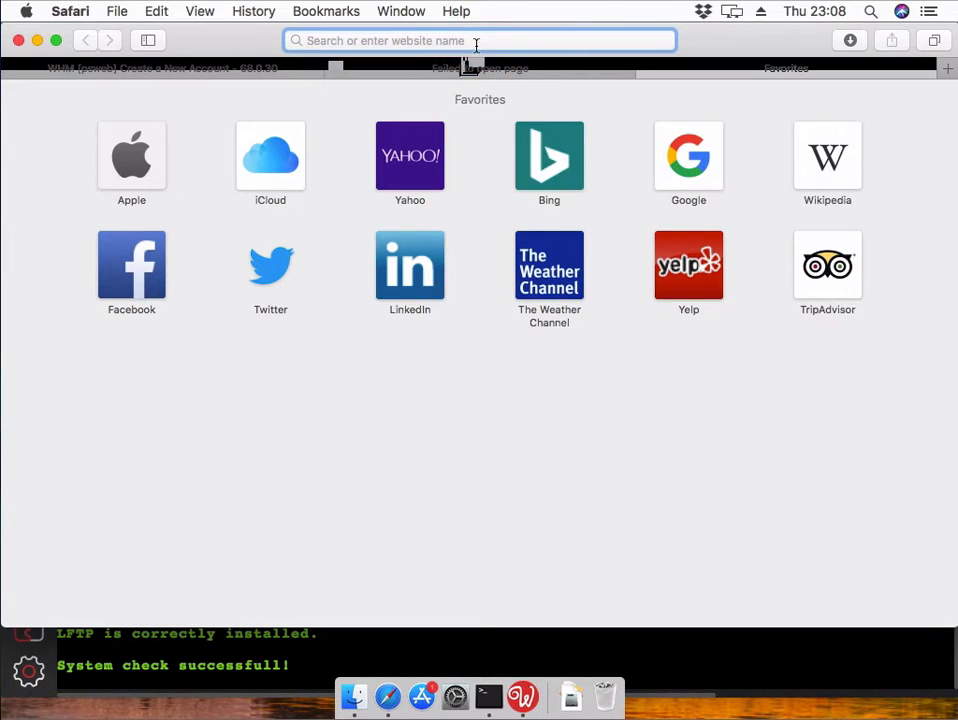
pyautogui.write('preview')
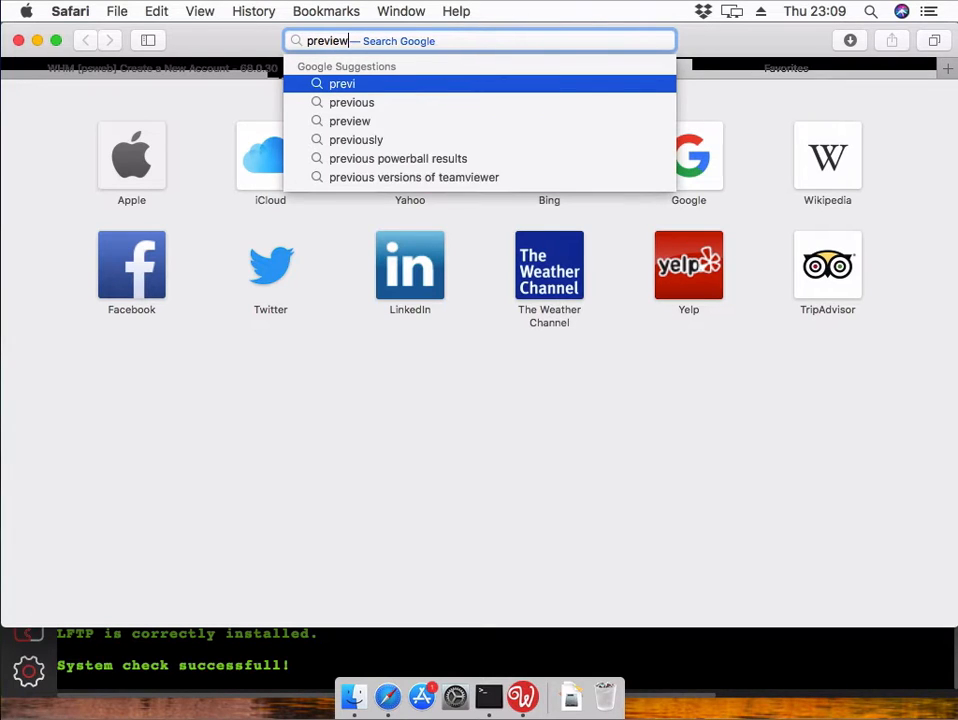
pyautogui.write('.afri')
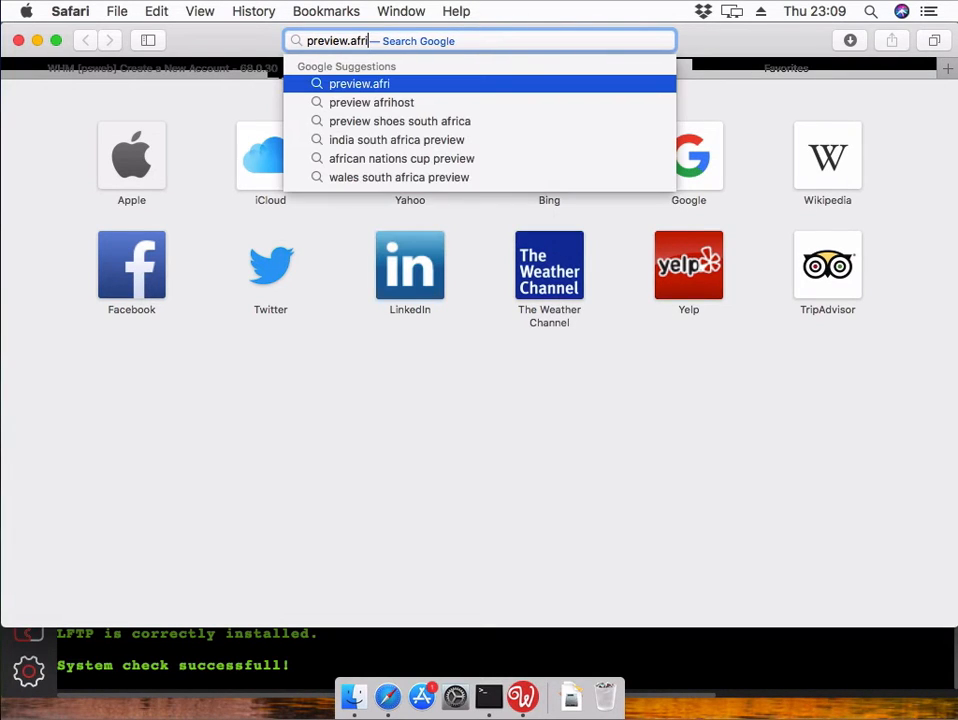
pyautogui.write('host.c')
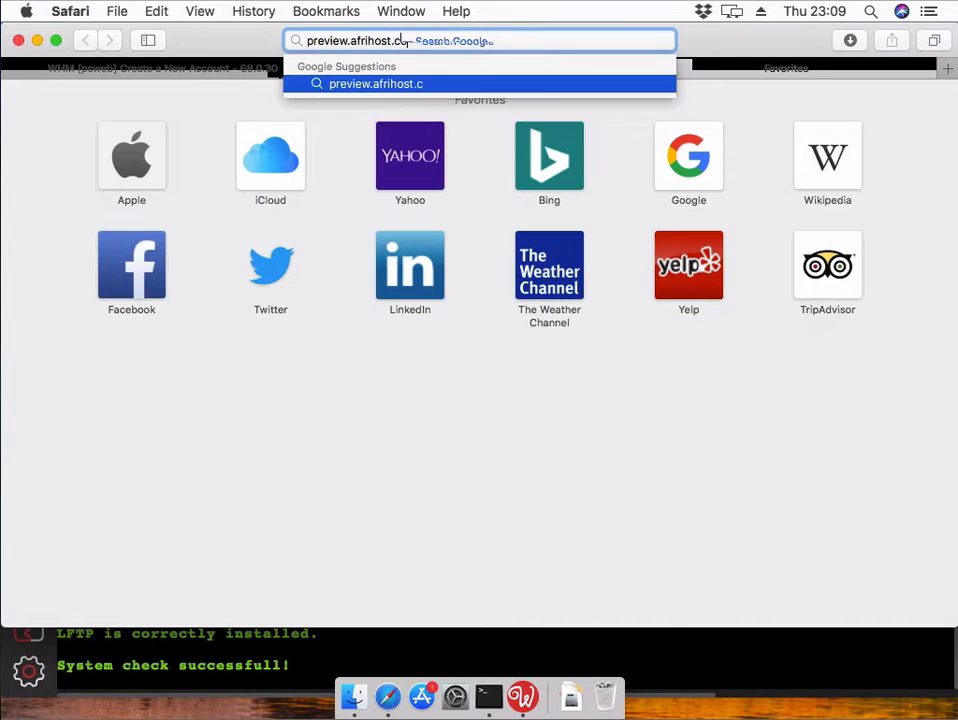
pyautogui.write('om')
pyautogui.press('Return')
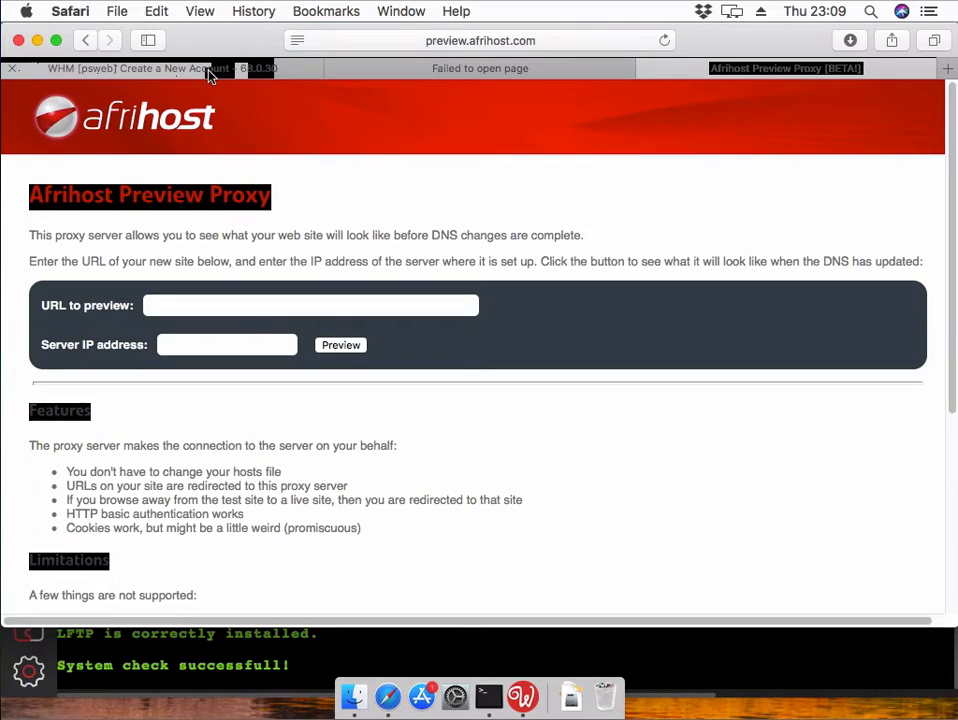
pyautogui.click(210, 74)
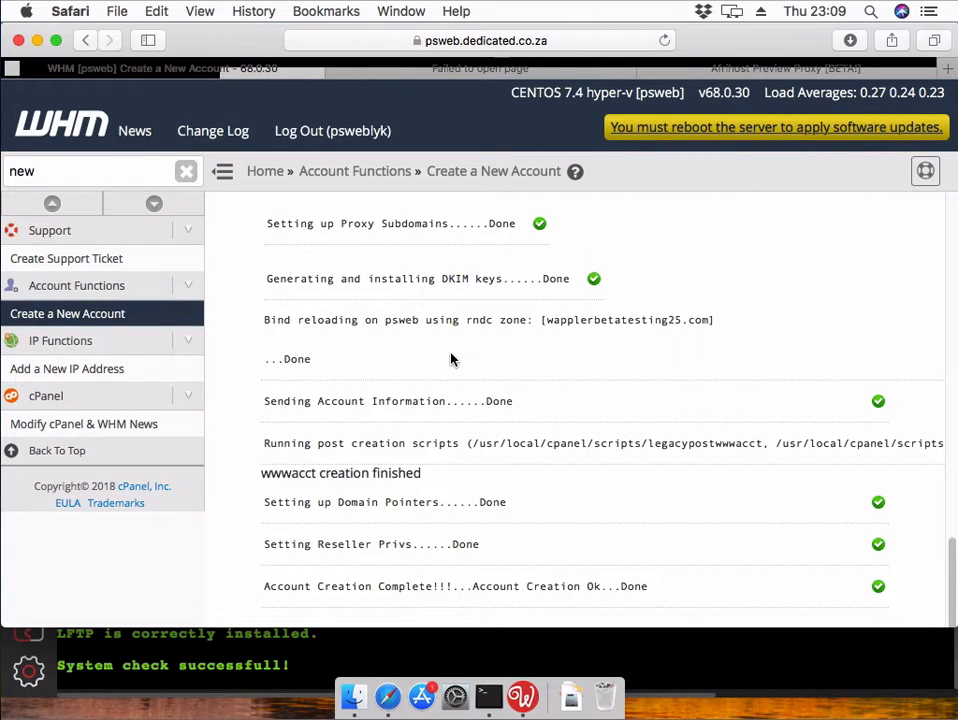
# - Scroll to the top and open List Accounts by searching the sidebar for 'list'
pyautogui.scroll(5, 452, 356)
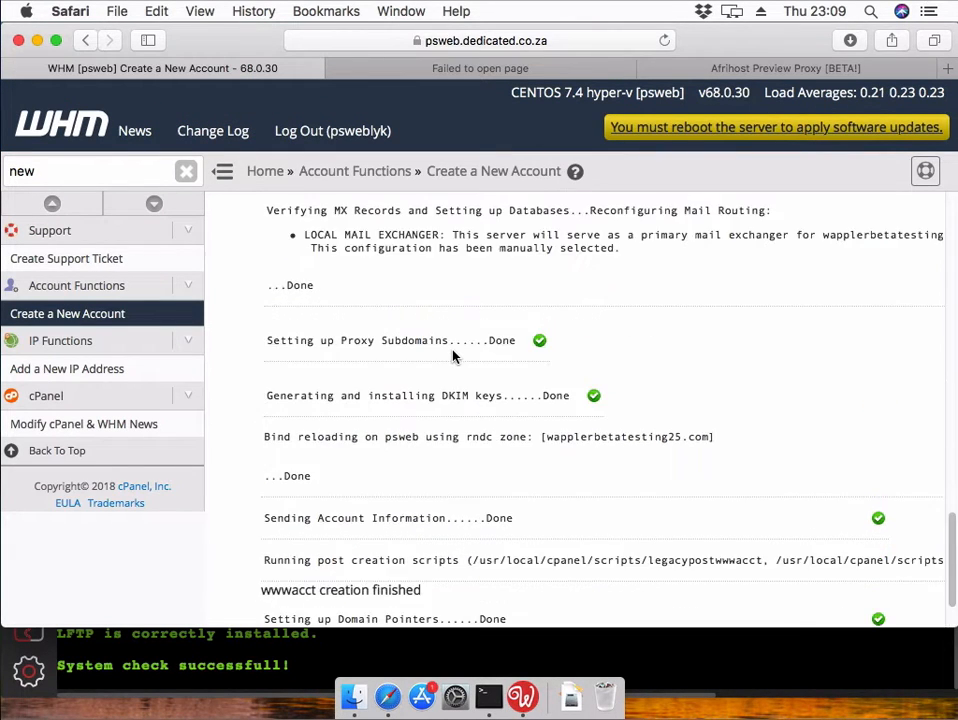
pyautogui.scroll(10, 452, 352)
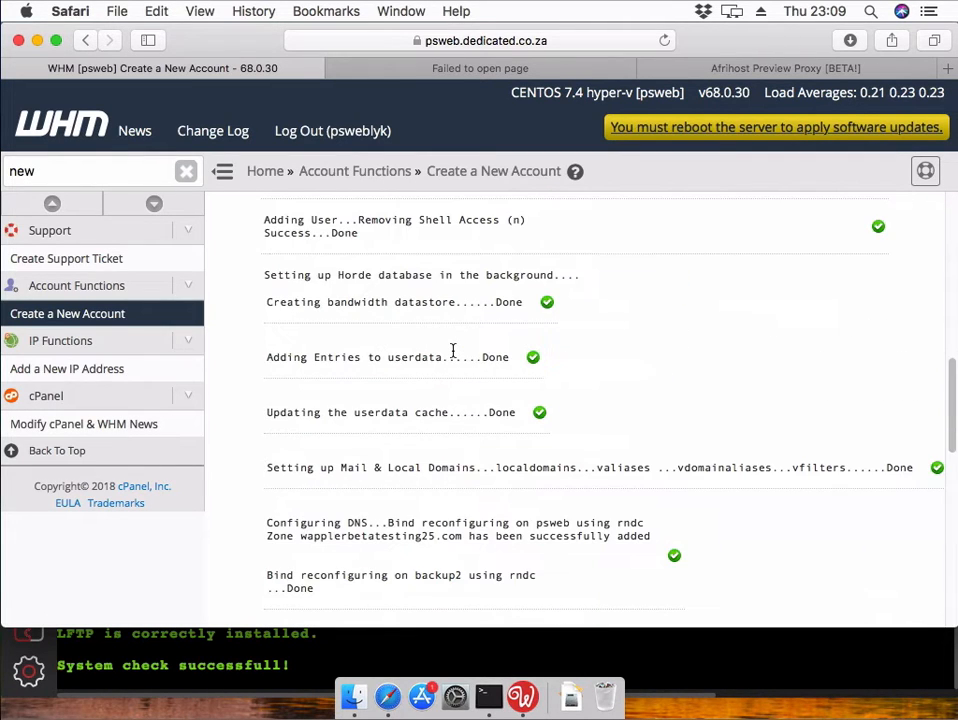
pyautogui.scroll(2, 453, 355)
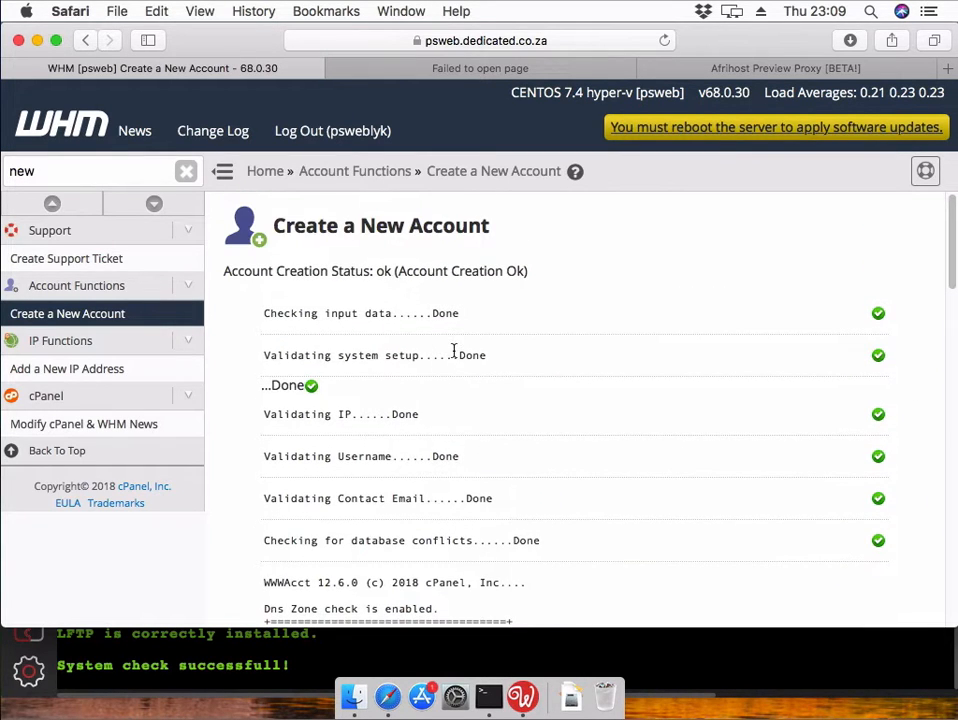
pyautogui.doubleClick(83, 173)
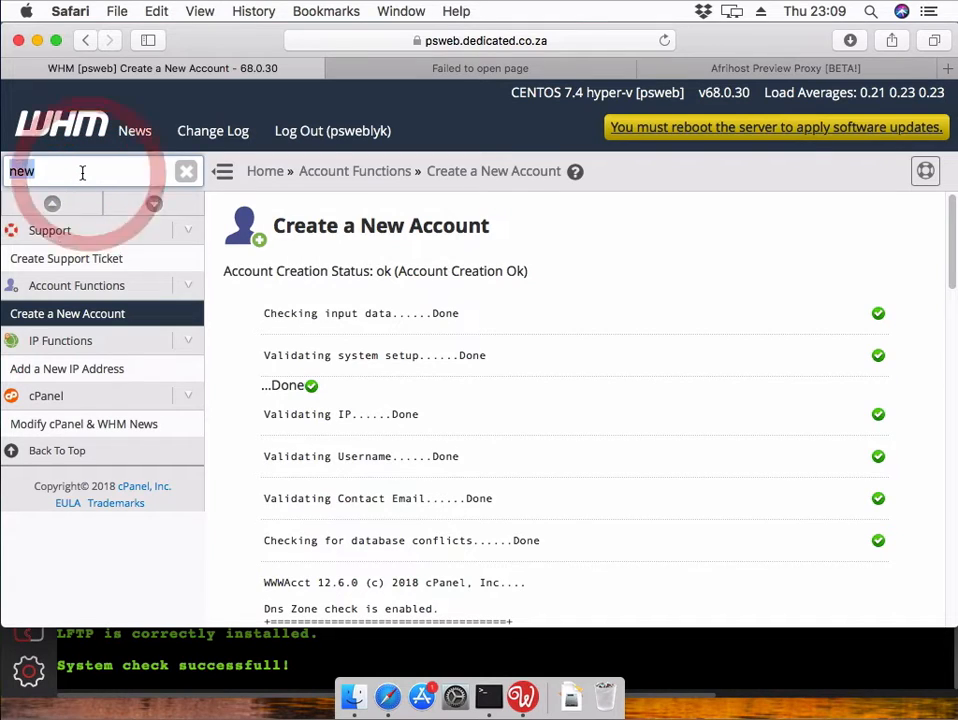
pyautogui.write('list')
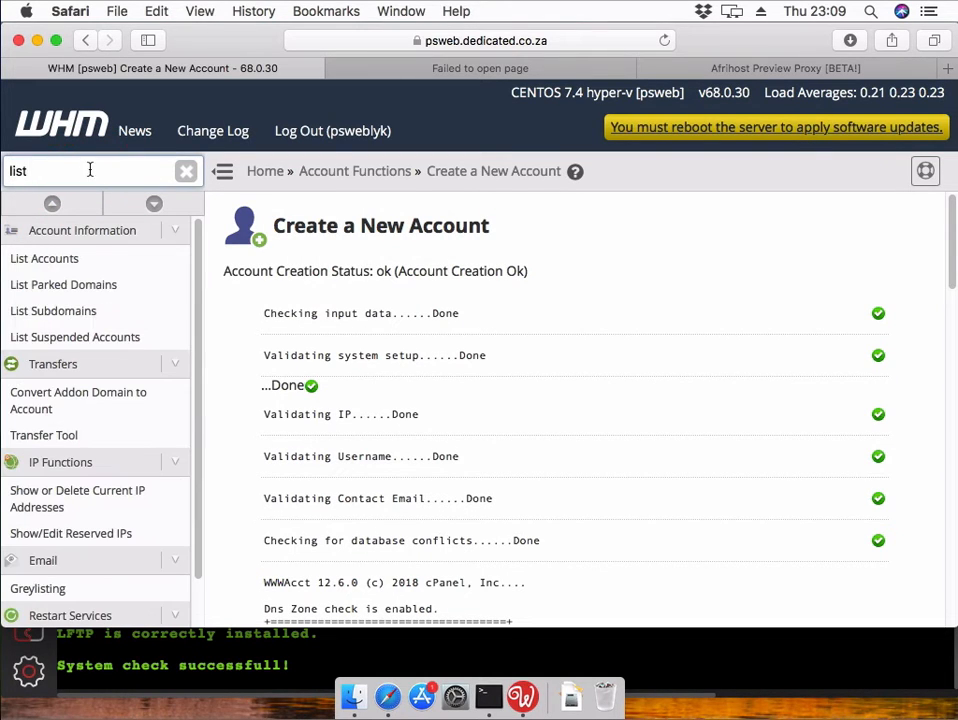
pyautogui.click(64, 258)
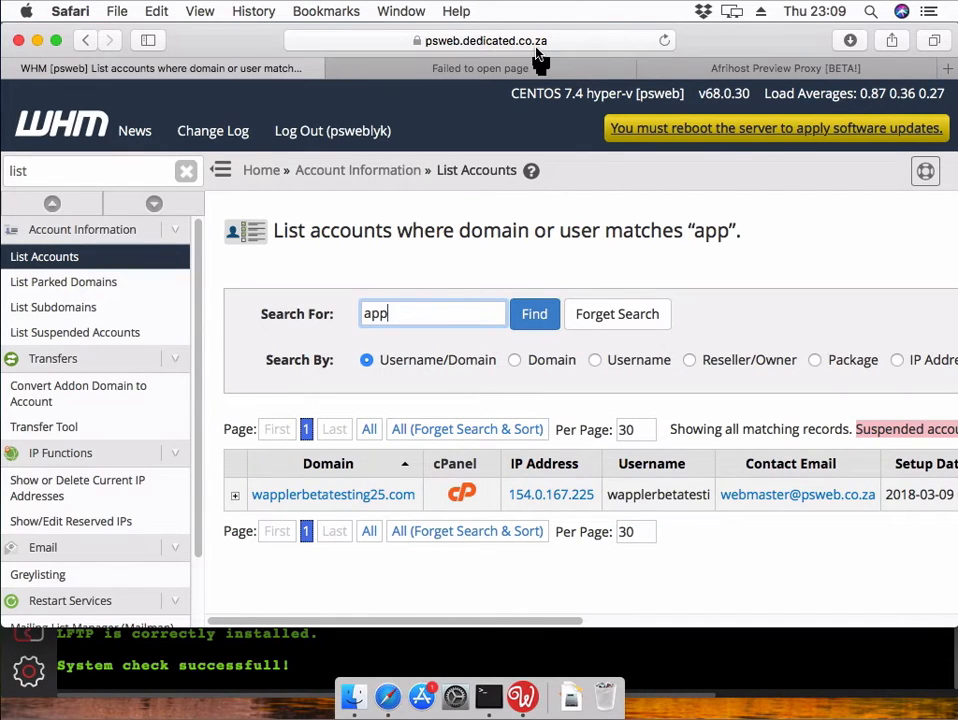
# - On the Afrihost preview proxy page, enter server IP 154.0.167.225
pyautogui.click(712, 68)
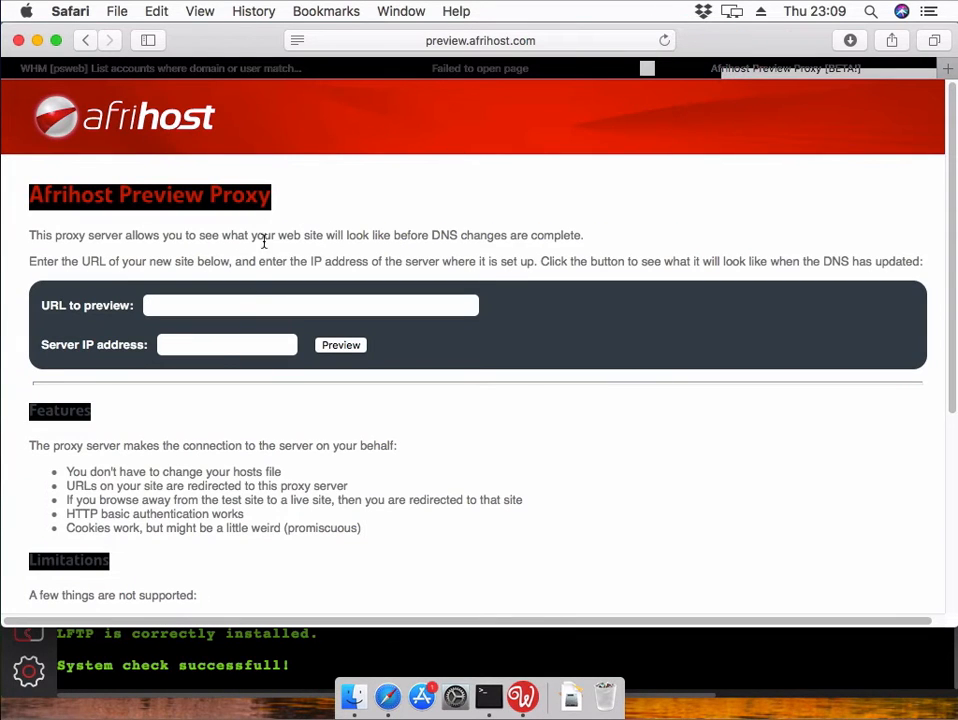
pyautogui.click(228, 345)
pyautogui.write('154.0.')
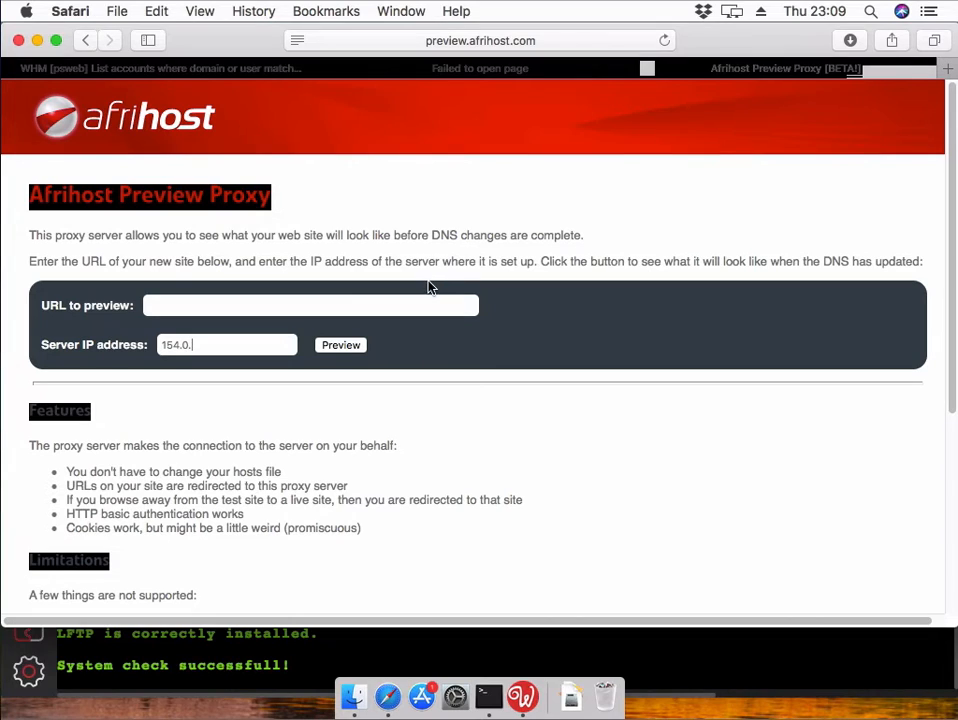
pyautogui.write('167.225')
# - Preview wapplerbetatesting25.com through the proxy, then view the tab where it failed to load
pyautogui.click(404, 305)
pyautogui.rightClick(404, 306)
pyautogui.click(434, 349)
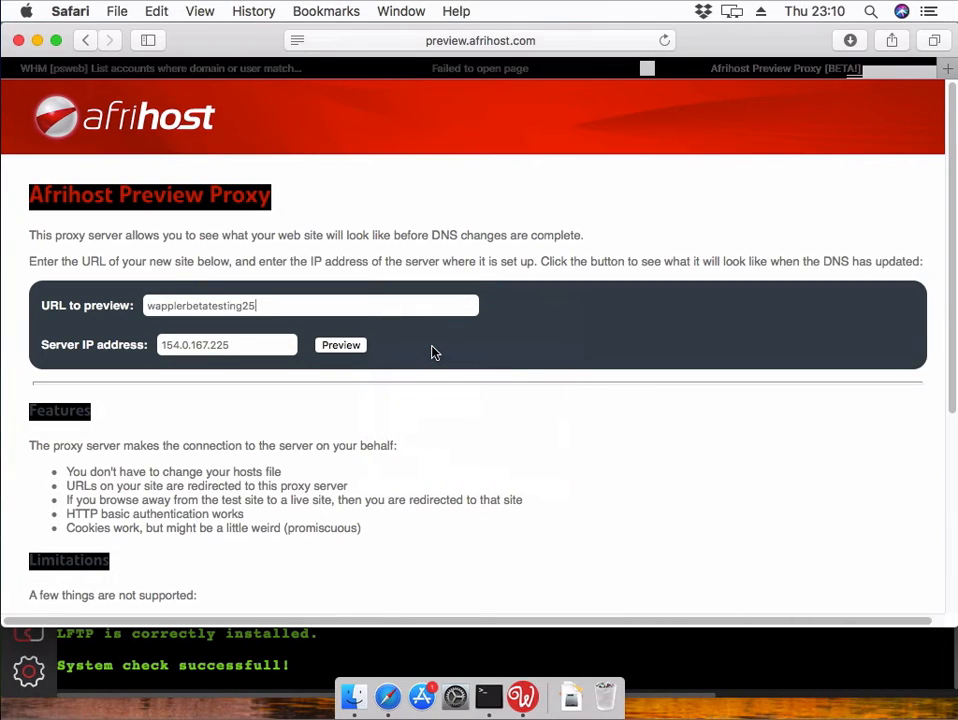
pyautogui.write('.com')
pyautogui.click(360, 349)
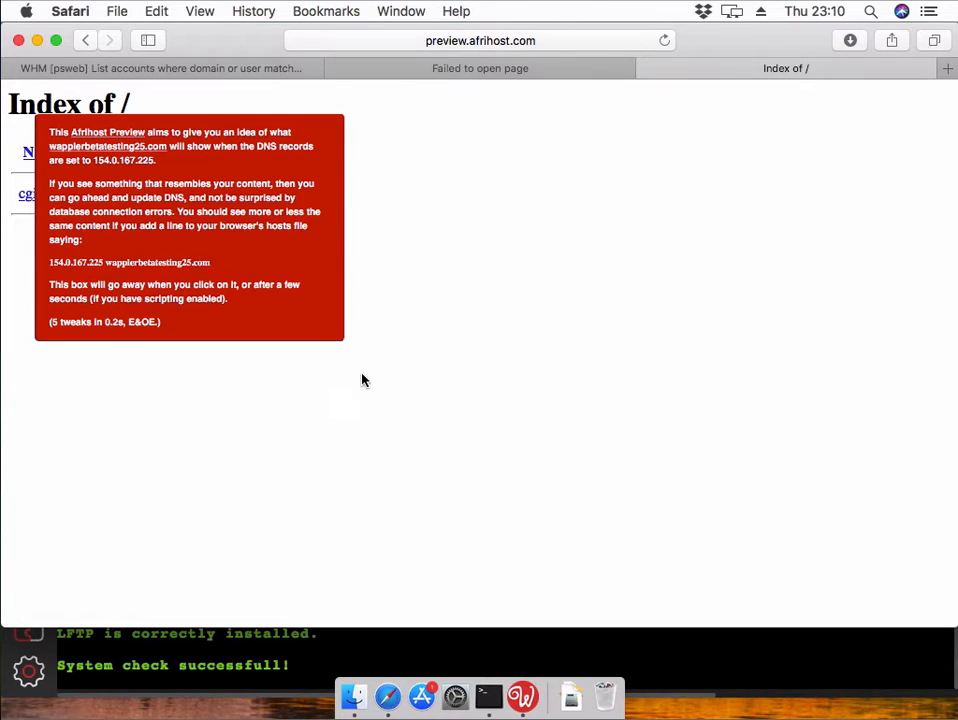
pyautogui.click(442, 348)
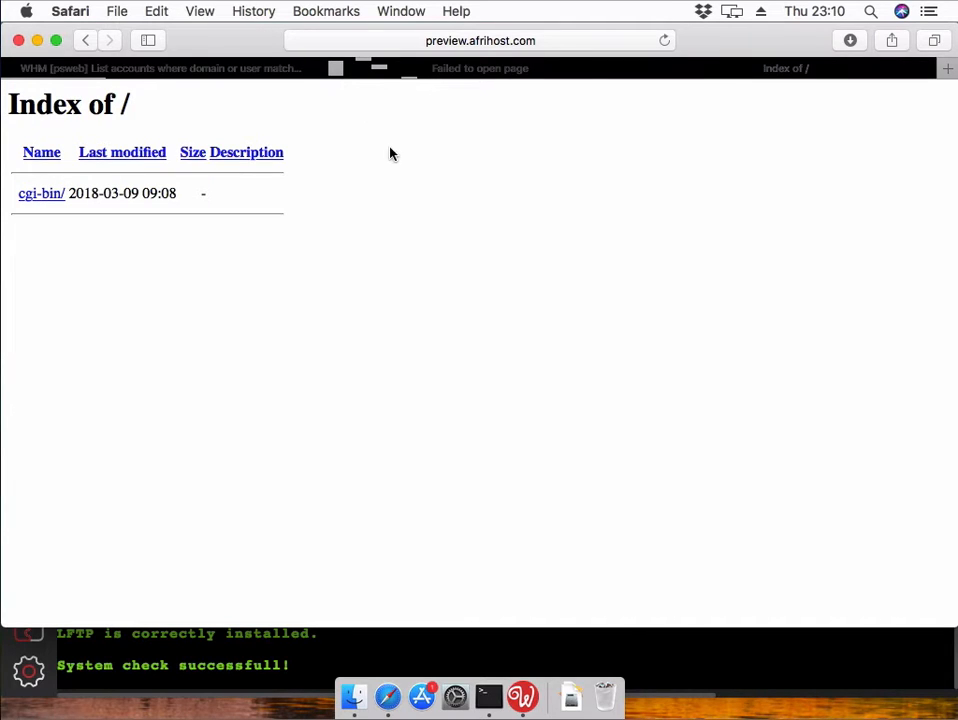
pyautogui.click(486, 69)
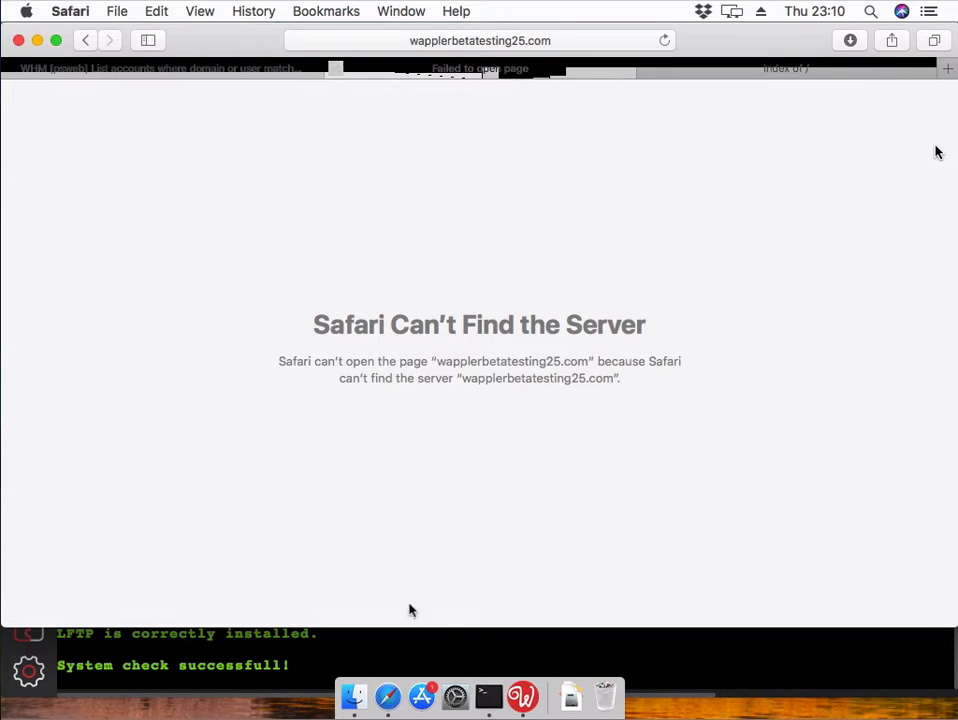
# - In Terminal, become root with sudo -s and open /etc/hosts in nano
pyautogui.click(490, 698)
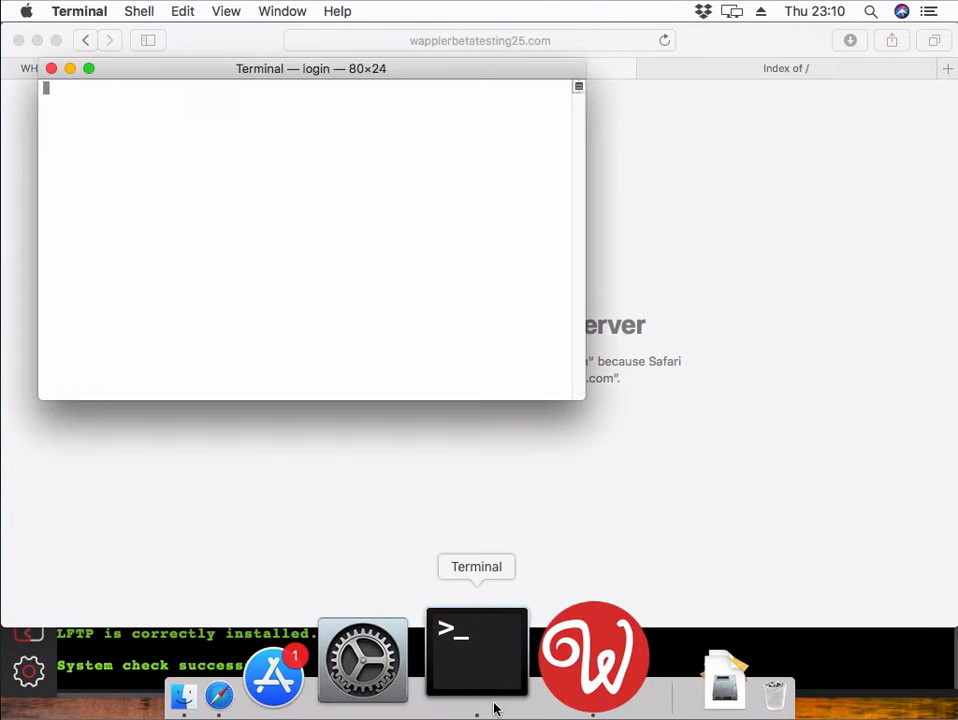
pyautogui.write('sudo -s')
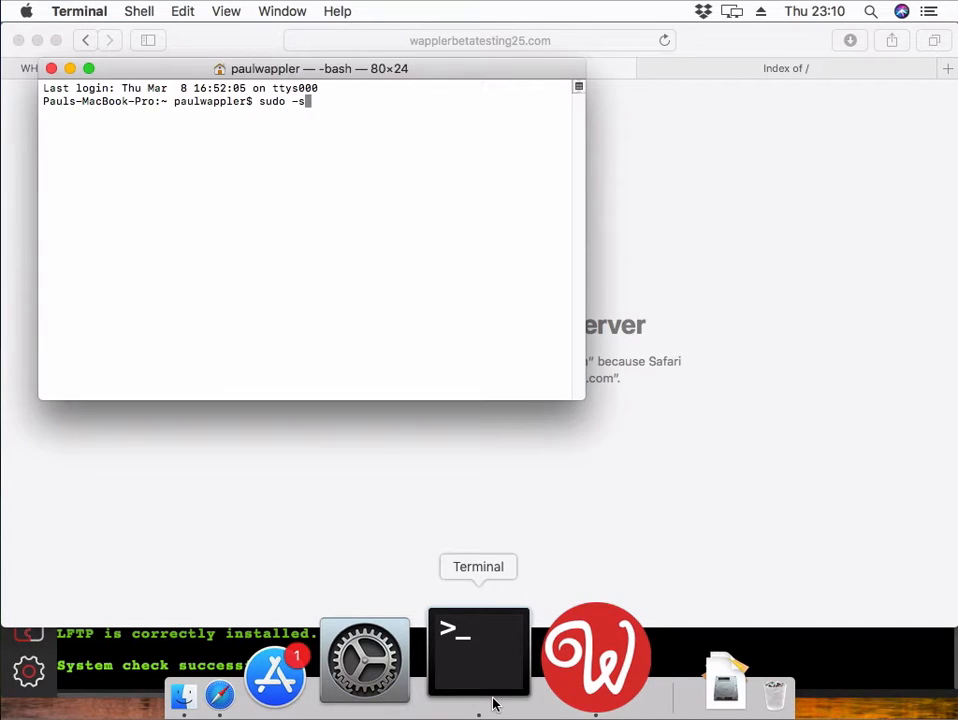
pyautogui.press('Return')
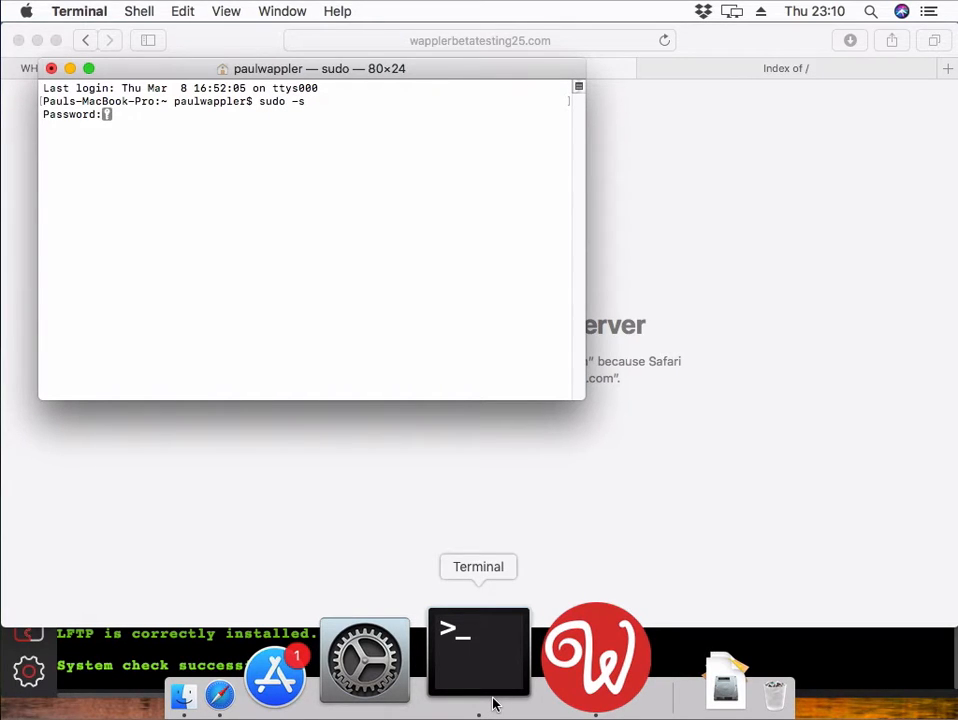
pyautogui.press('Return')
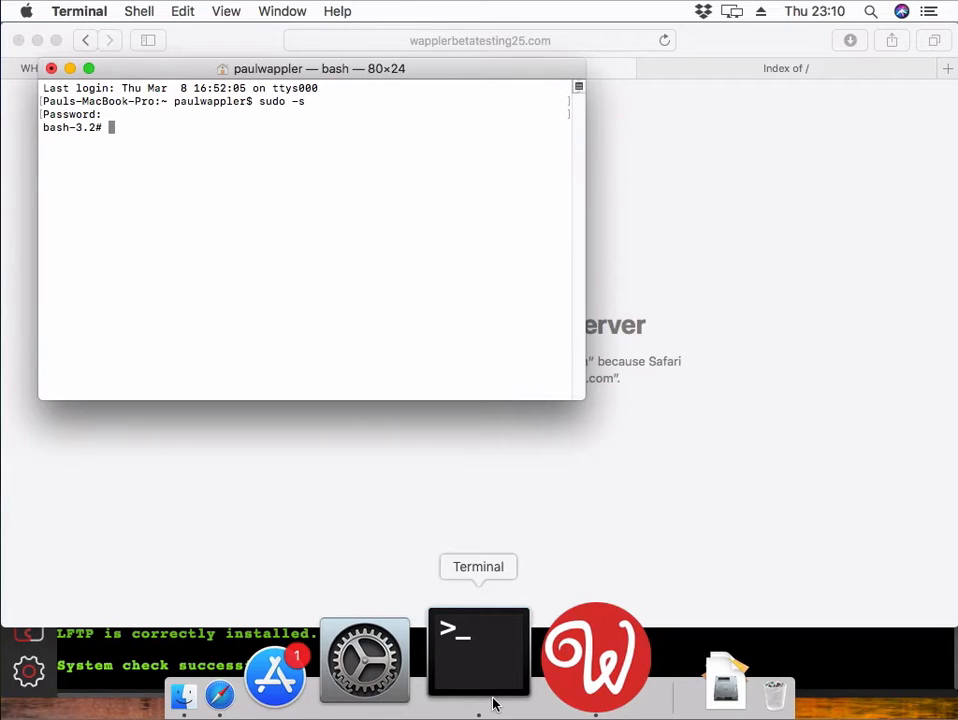
pyautogui.write('sudo')
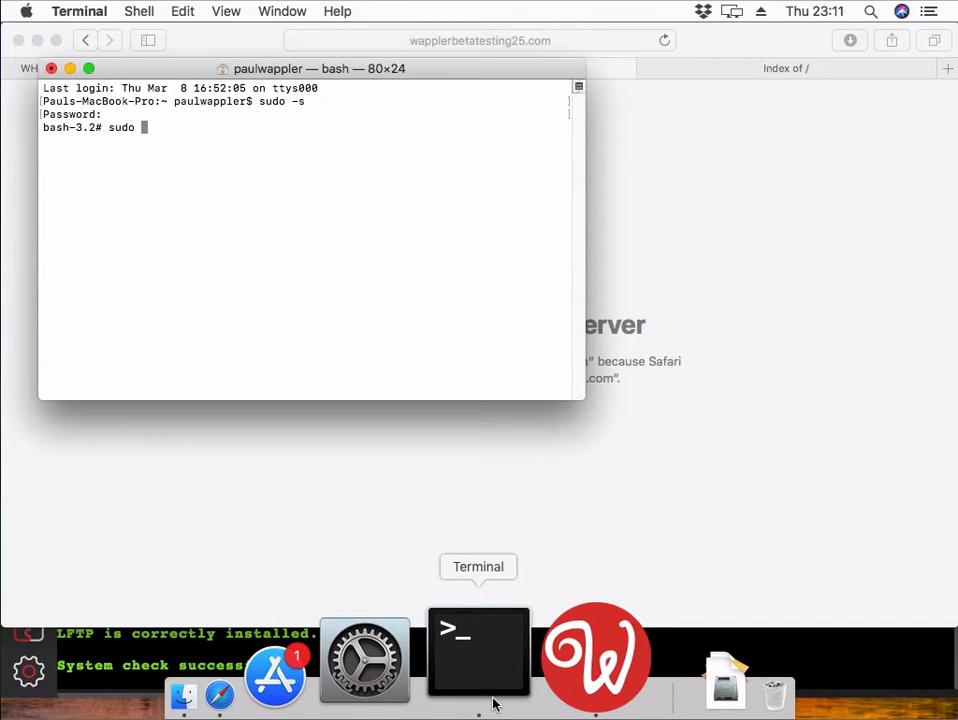
pyautogui.write(' nano /etc/hosts')
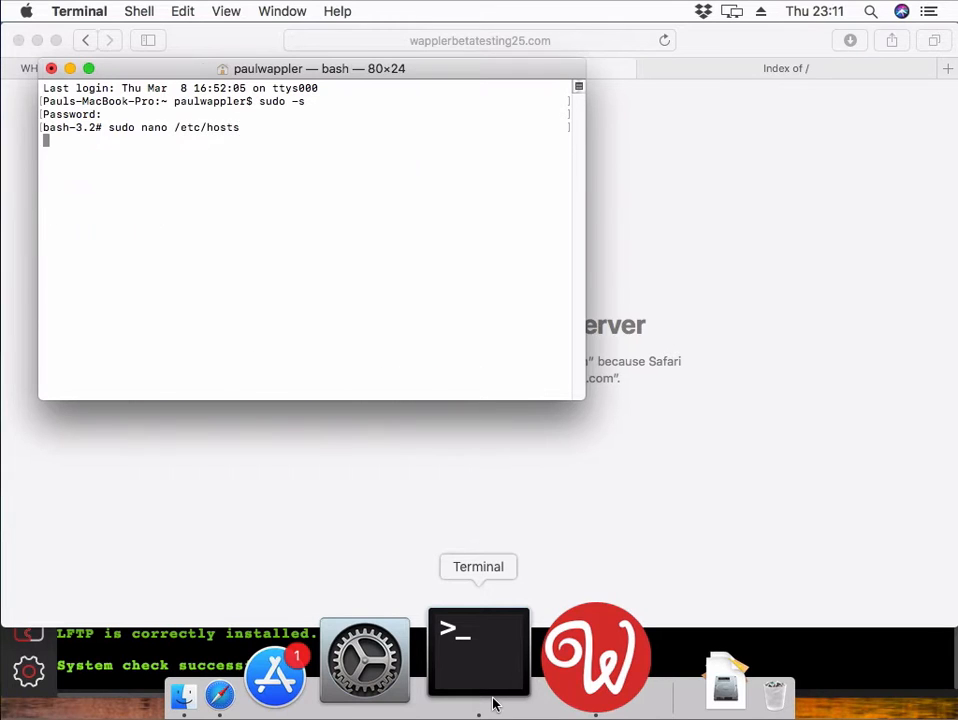
pyautogui.press('Return')
# - Add the hosts entry '154.0.167.225 wapplerbetatesting25.com' on a new line
pyautogui.press('Down')
pyautogui.press('Down')
pyautogui.press('Down')
pyautogui.press('Down')
pyautogui.press('Down')
pyautogui.press('Down')
pyautogui.press('Down')
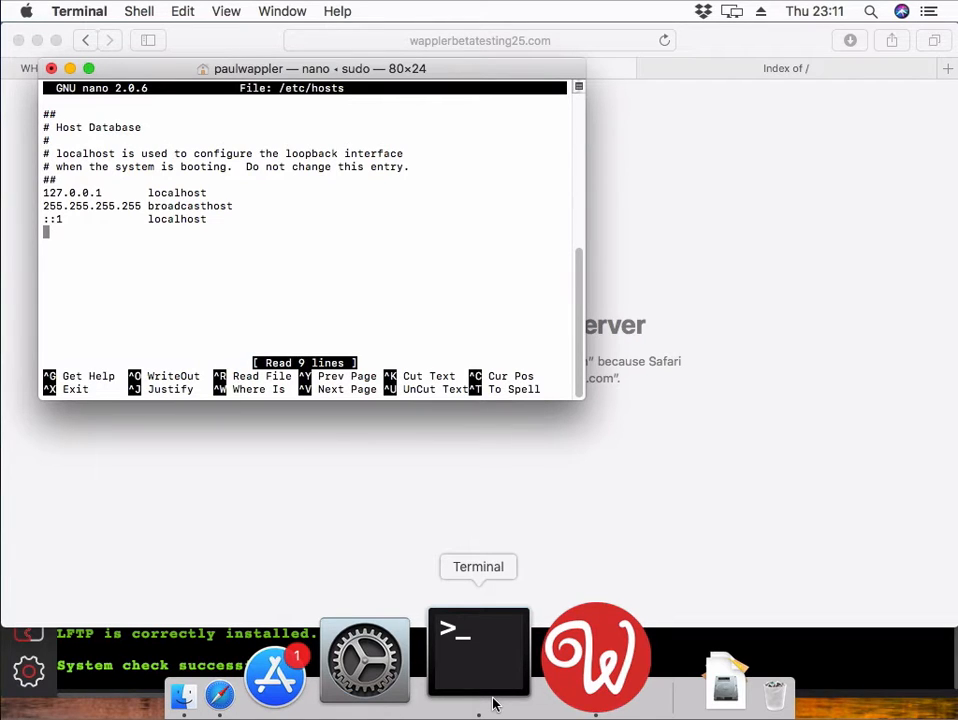
pyautogui.press('Return')
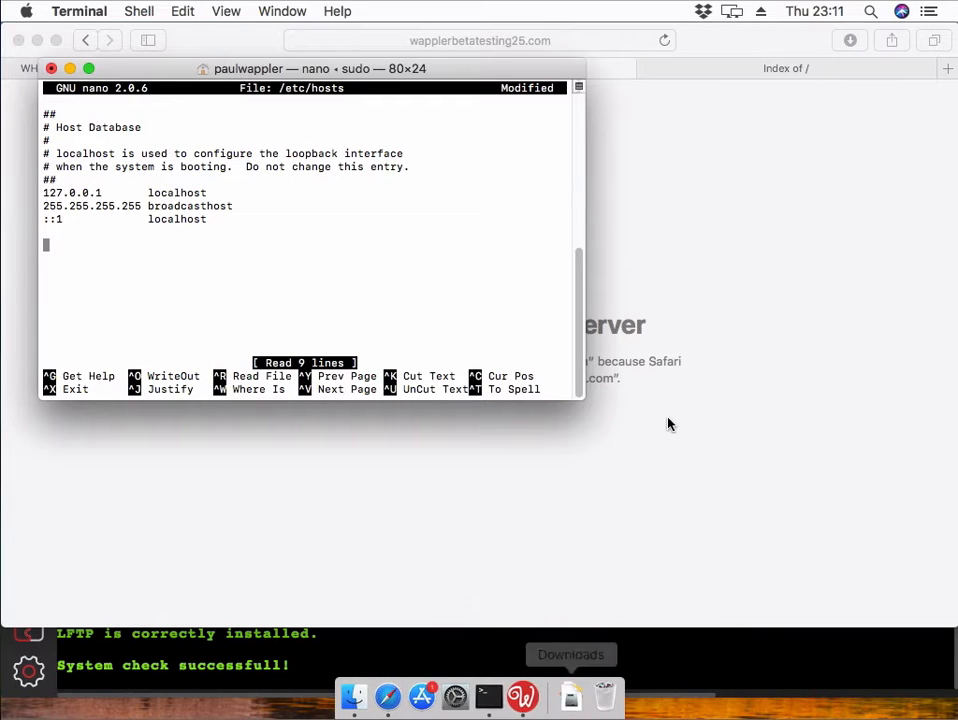
pyautogui.moveTo(352, 68); pyautogui.dragTo(546, 231)
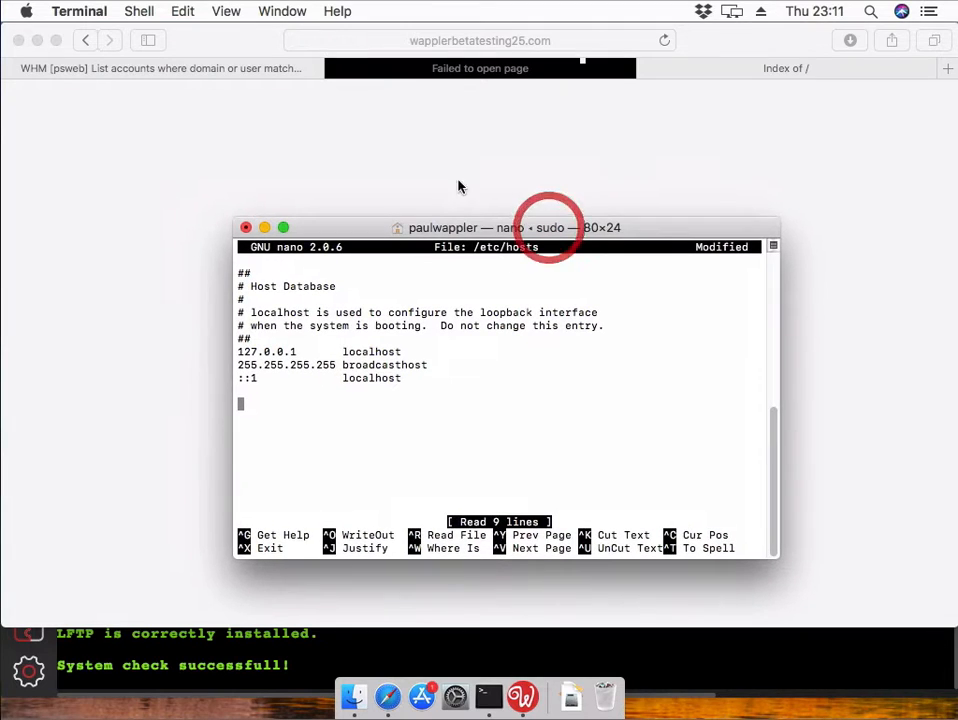
pyautogui.click(225, 67)
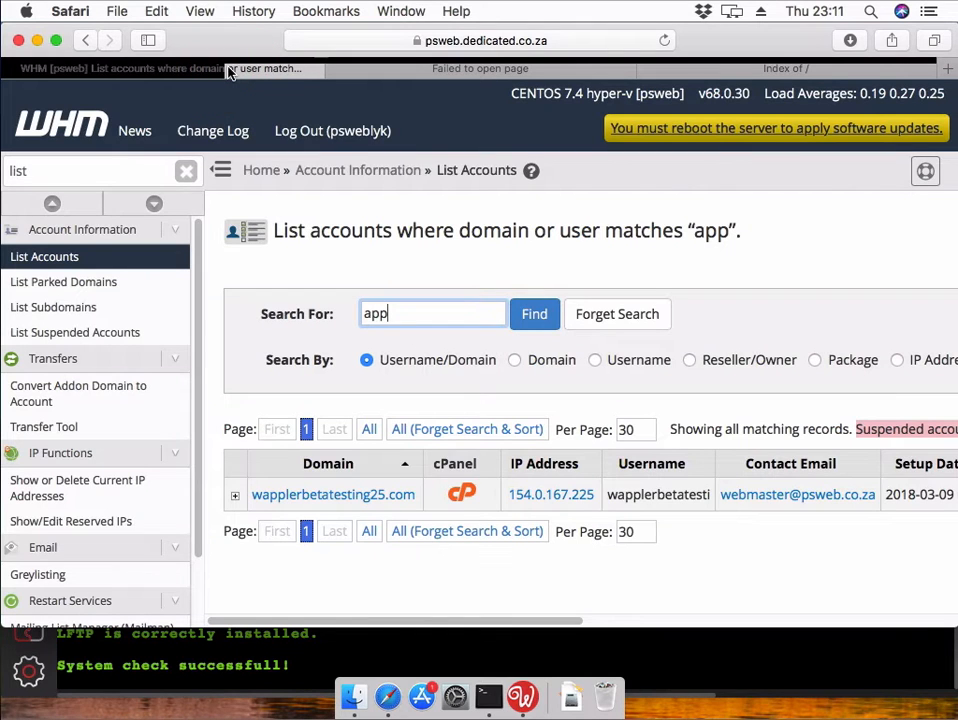
pyautogui.click(500, 694)
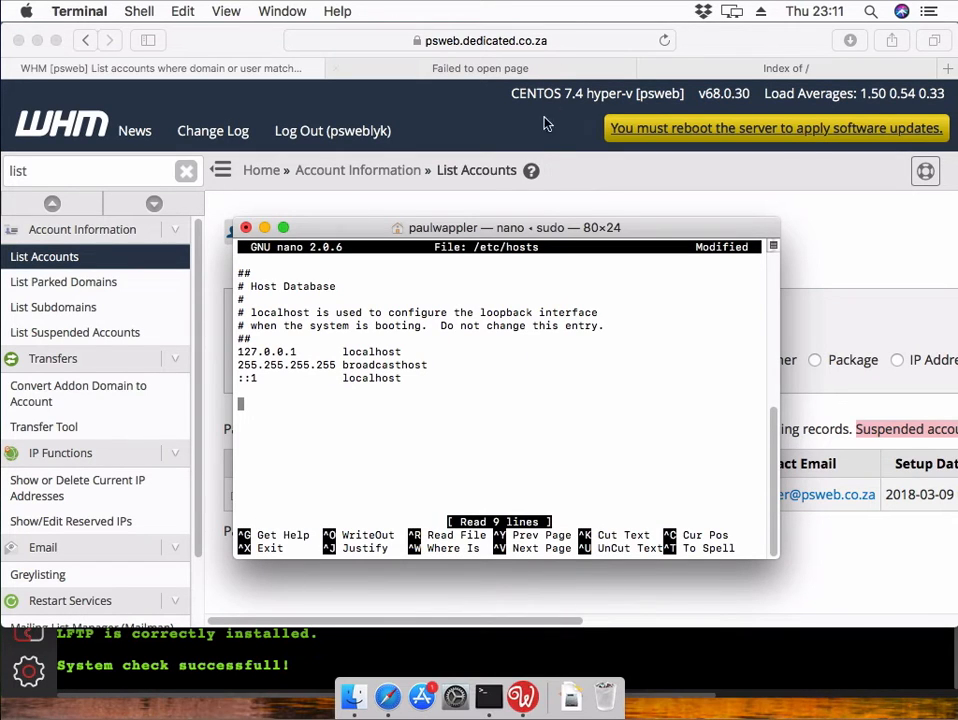
pyautogui.moveTo(542, 230); pyautogui.dragTo(448, 97)
pyautogui.press('BackSpace')
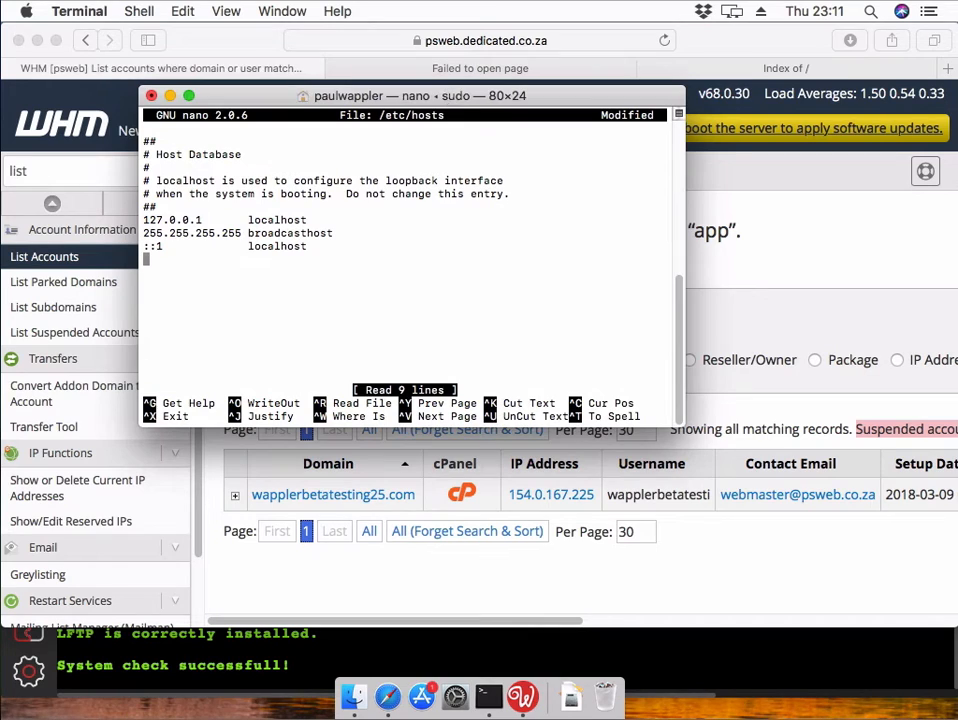
pyautogui.press('Return')
pyautogui.write('154.0.167.22')
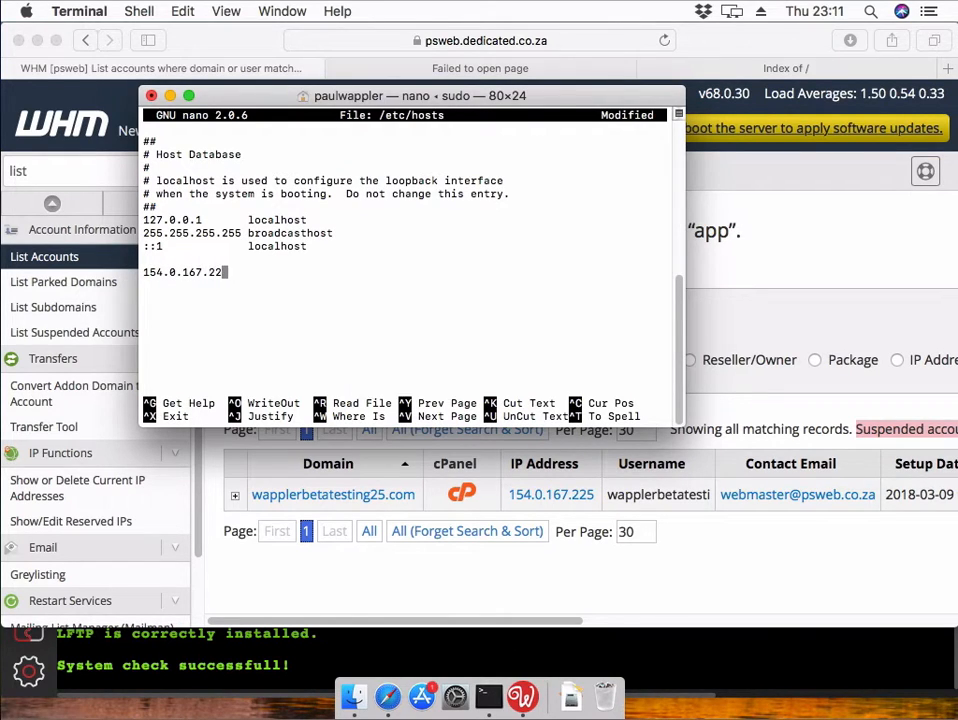
pyautogui.write('5 wapplerbetates')
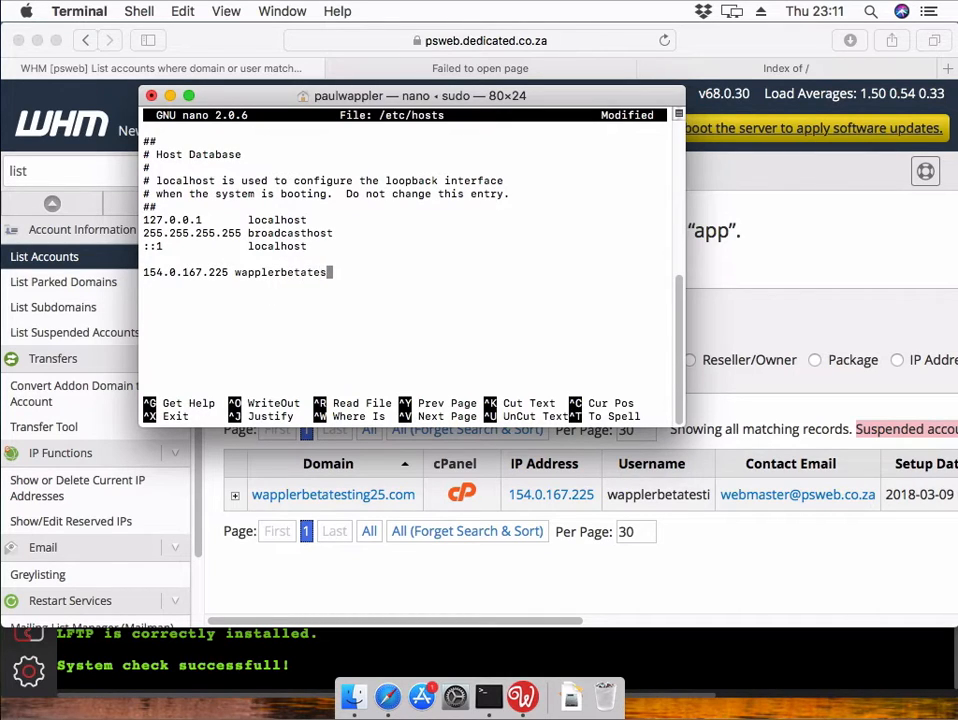
pyautogui.write('ting25.com')
# - Save /etc/hosts, quit nano, and exit the root shell
pyautogui.hotkey('ctrl', 'o')
pyautogui.press('Return')
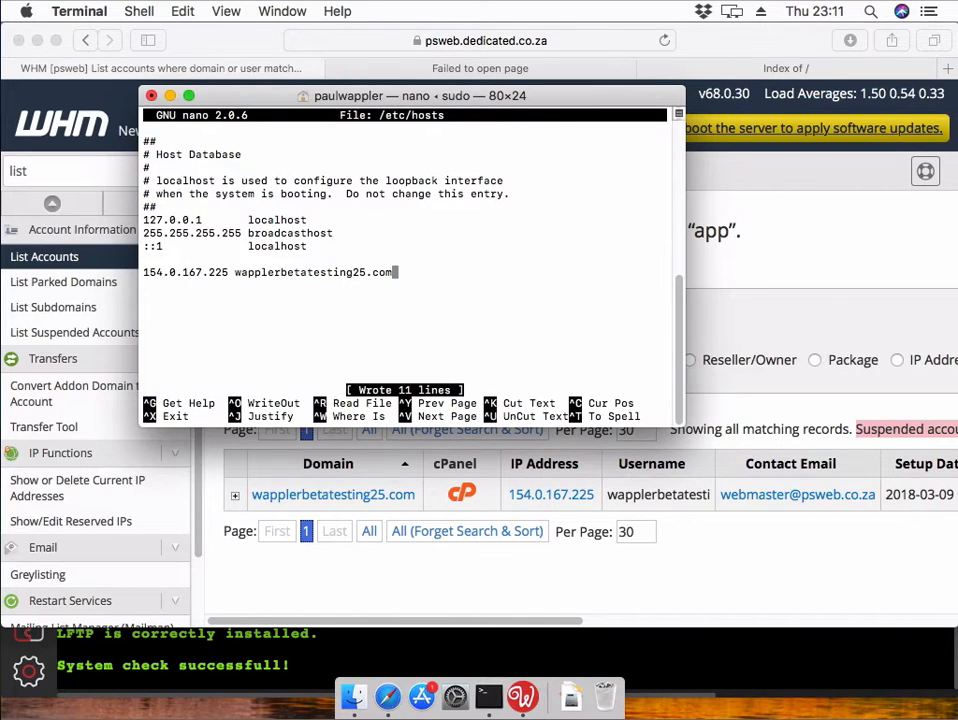
pyautogui.hotkey('ctrl', 'x')
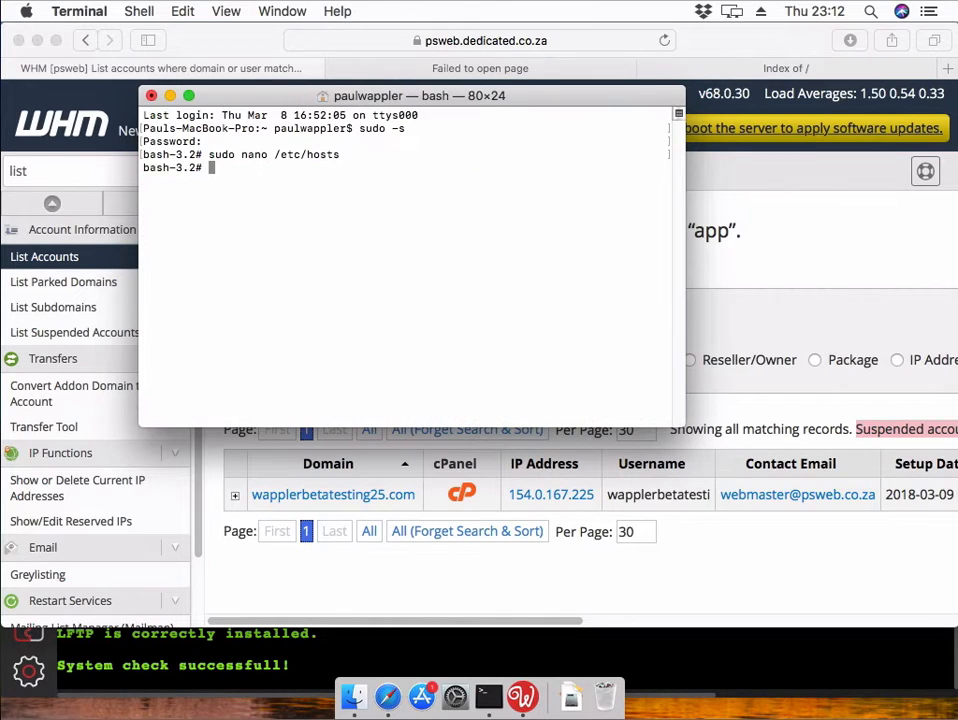
pyautogui.write('exit')
pyautogui.press('Return')
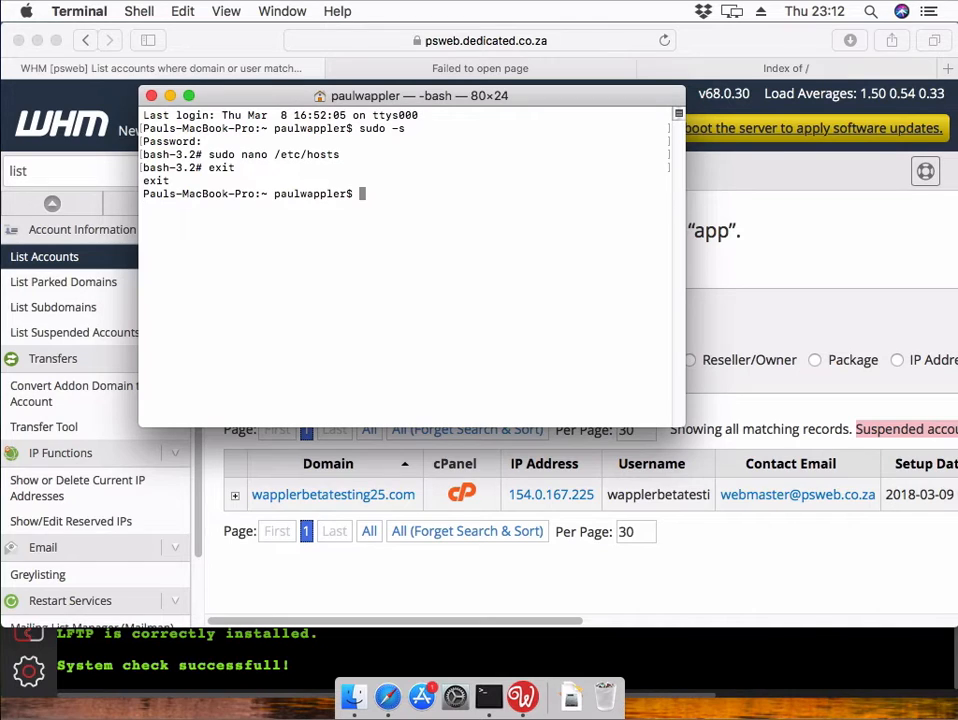
pyautogui.click(64, 10)
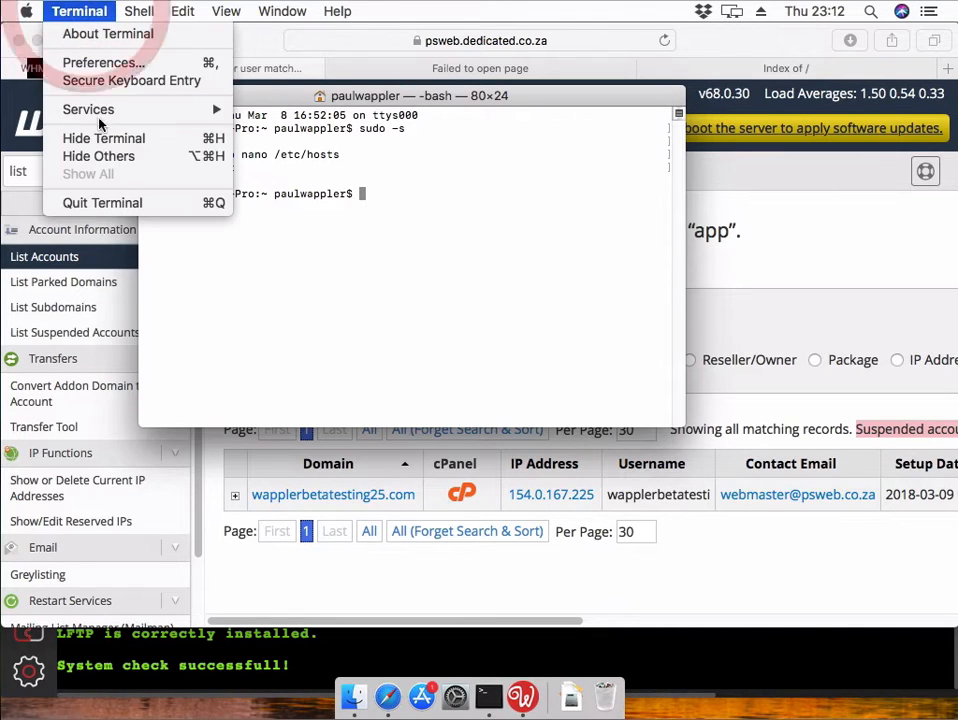
# - Quit Terminal and reload wapplerbetatesting25.com in Safari until its Index of / page loads
pyautogui.click(125, 203)
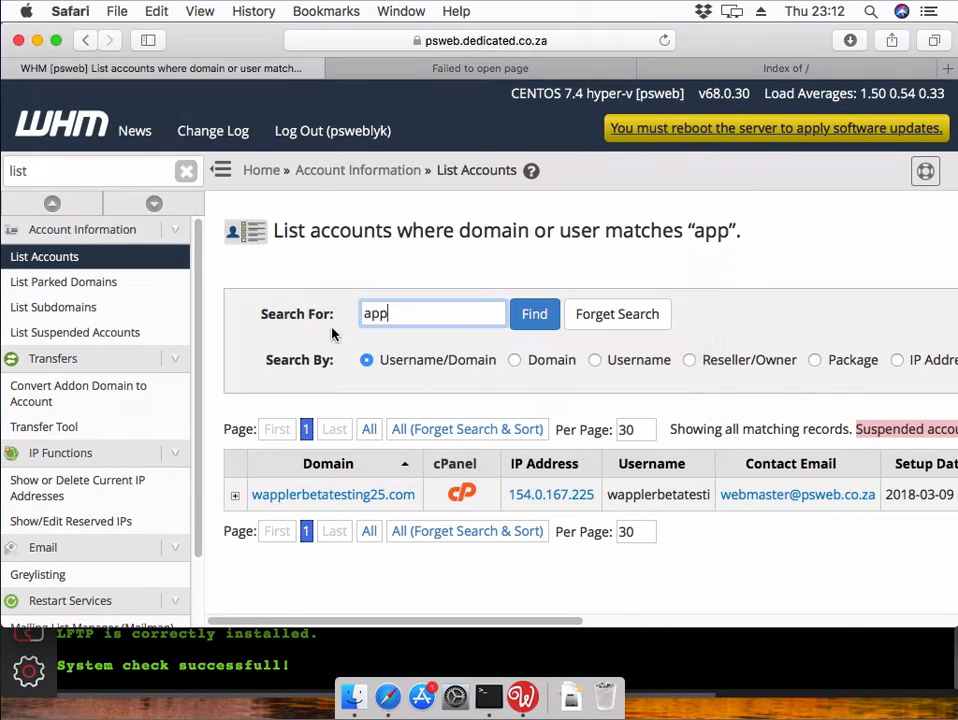
pyautogui.click(498, 72)
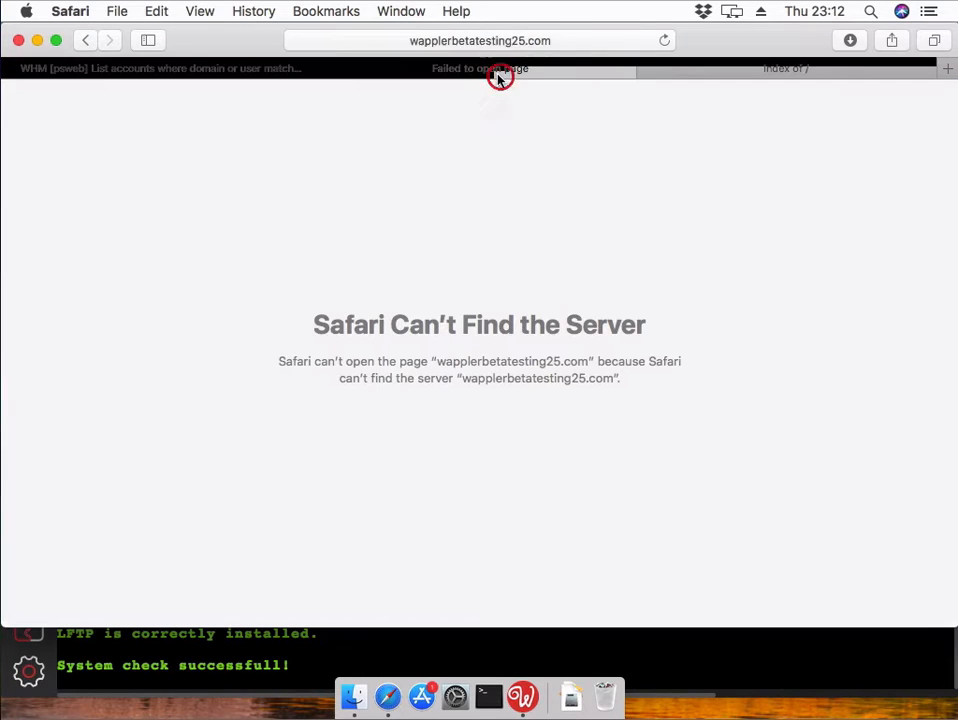
pyautogui.click(522, 45)
pyautogui.press('Return')
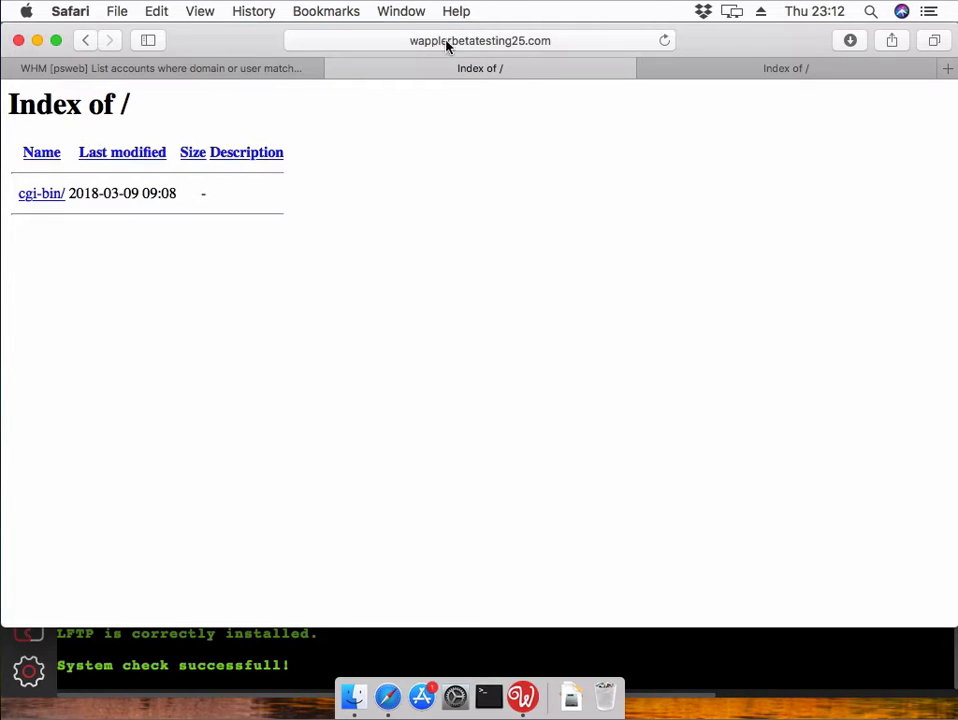
# - Close the extra site and preview proxy tabs, then minimize Safari to reveal Wappler
pyautogui.click(338, 72)
pyautogui.click(386, 72)
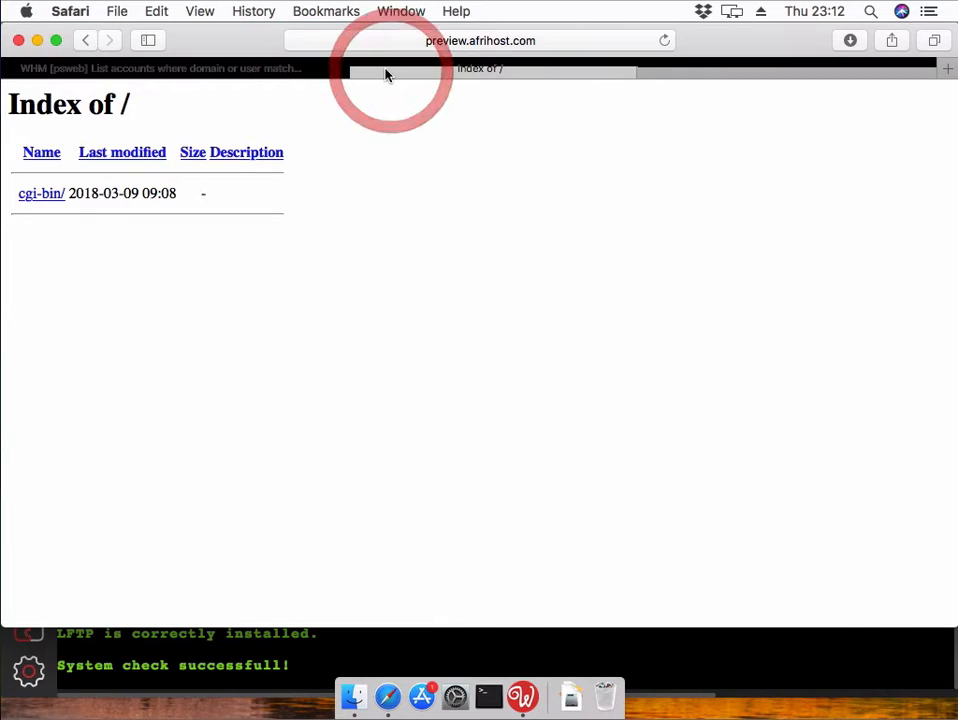
pyautogui.click(338, 72)
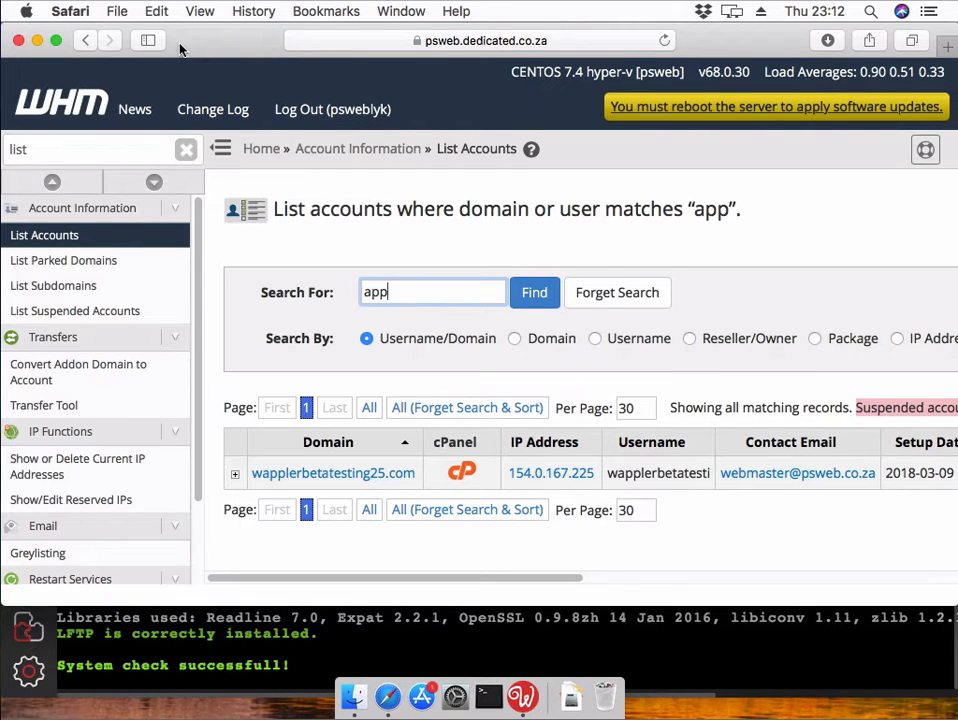
pyautogui.click(37, 40)
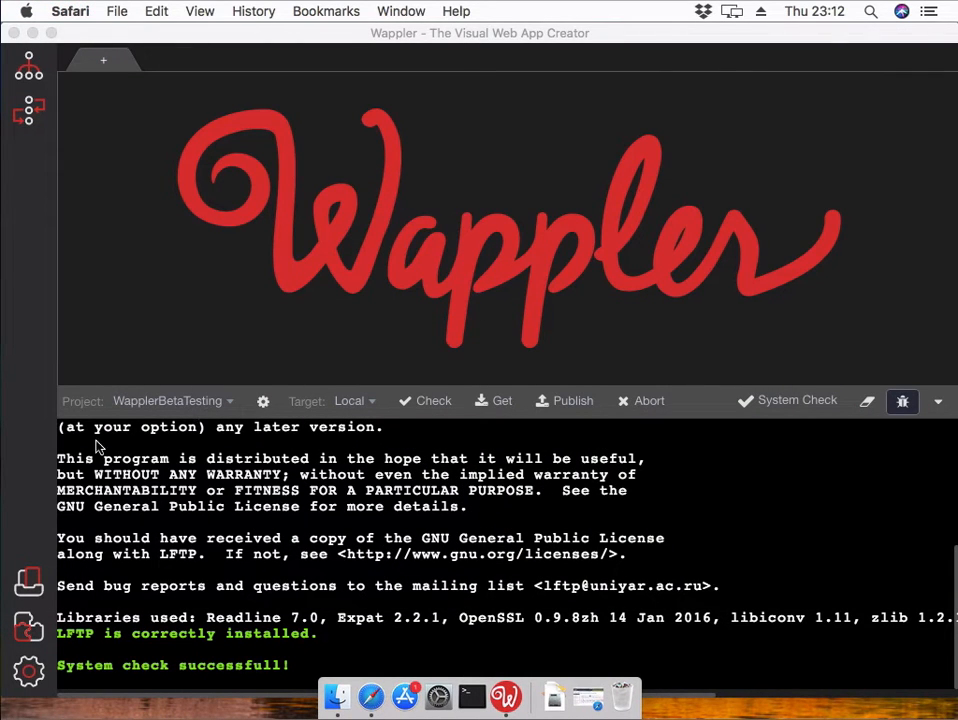
pyautogui.click(33, 588)
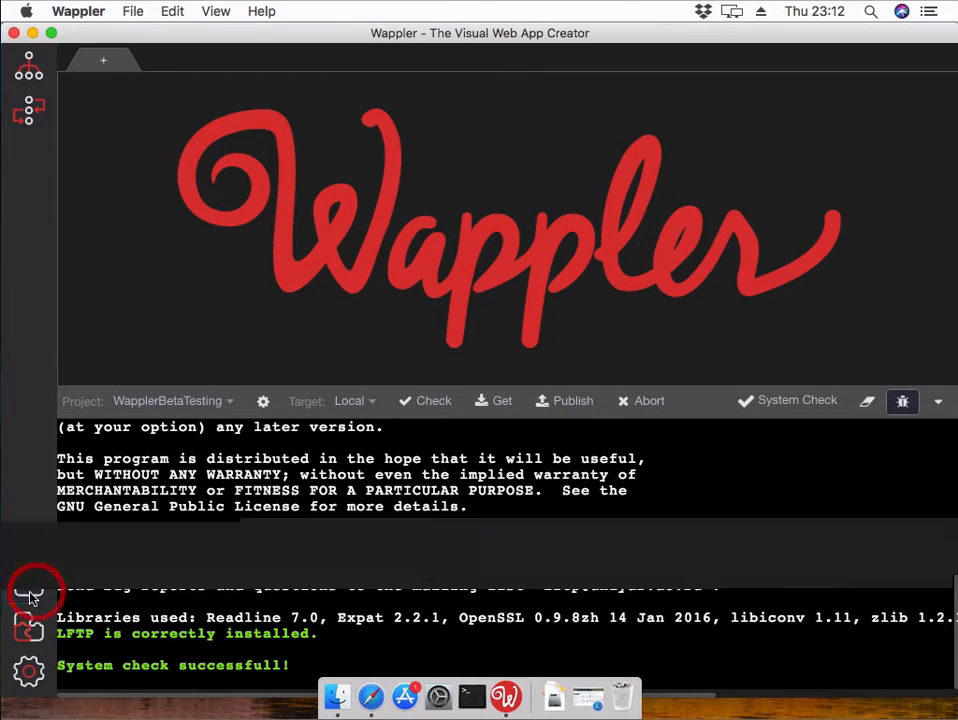
pyautogui.click(33, 590)
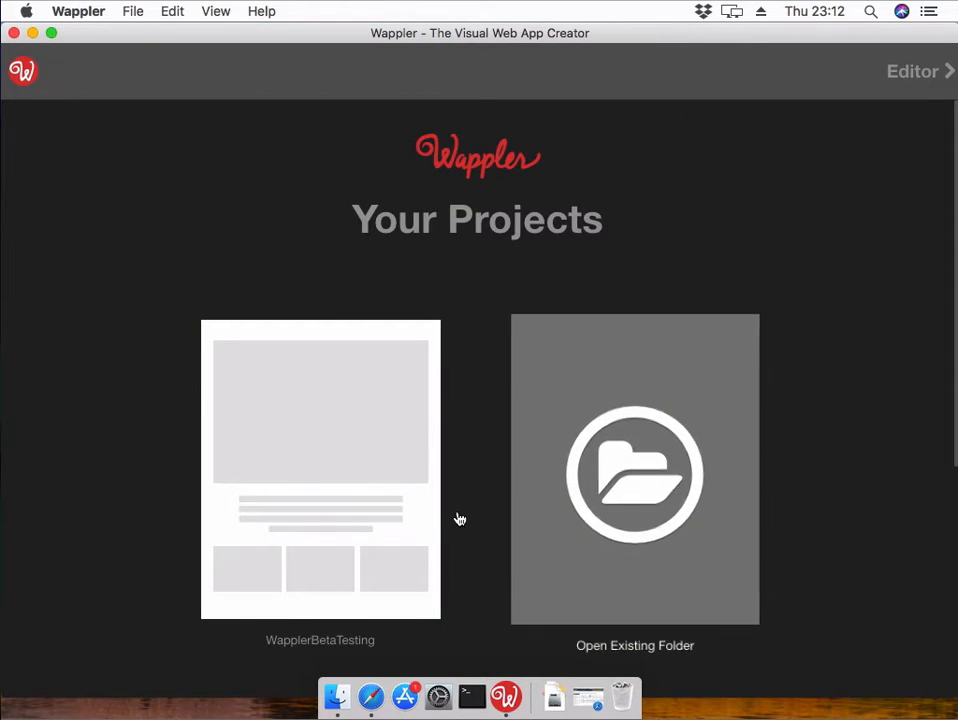
pyautogui.click(388, 500)
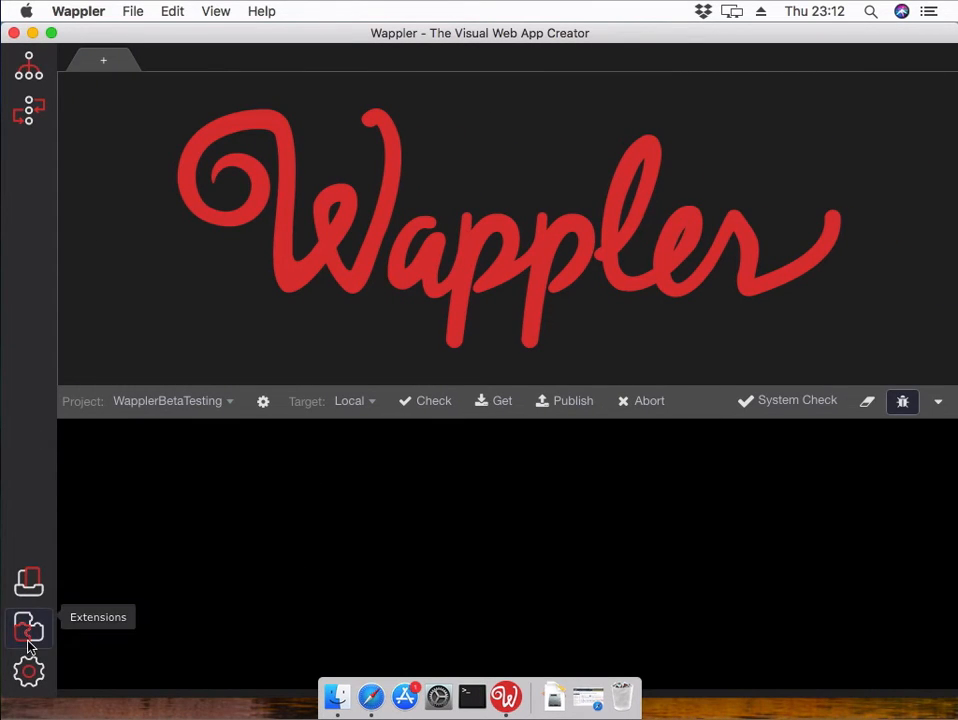
pyautogui.click(28, 628)
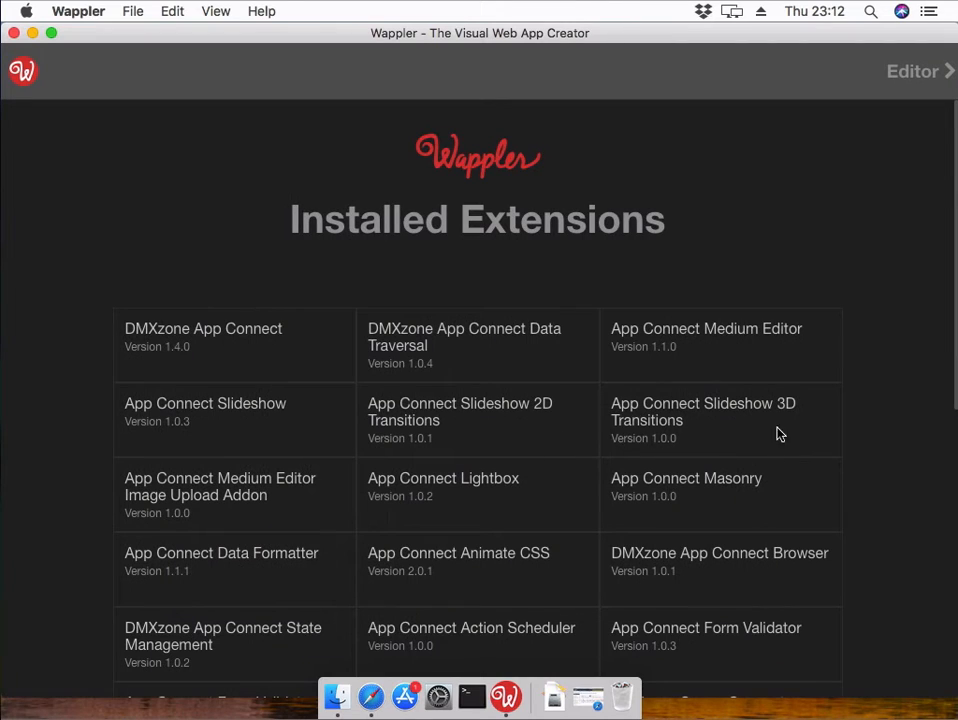
pyautogui.scroll(-1, 925, 421)
pyautogui.scroll(-10, 925, 421)
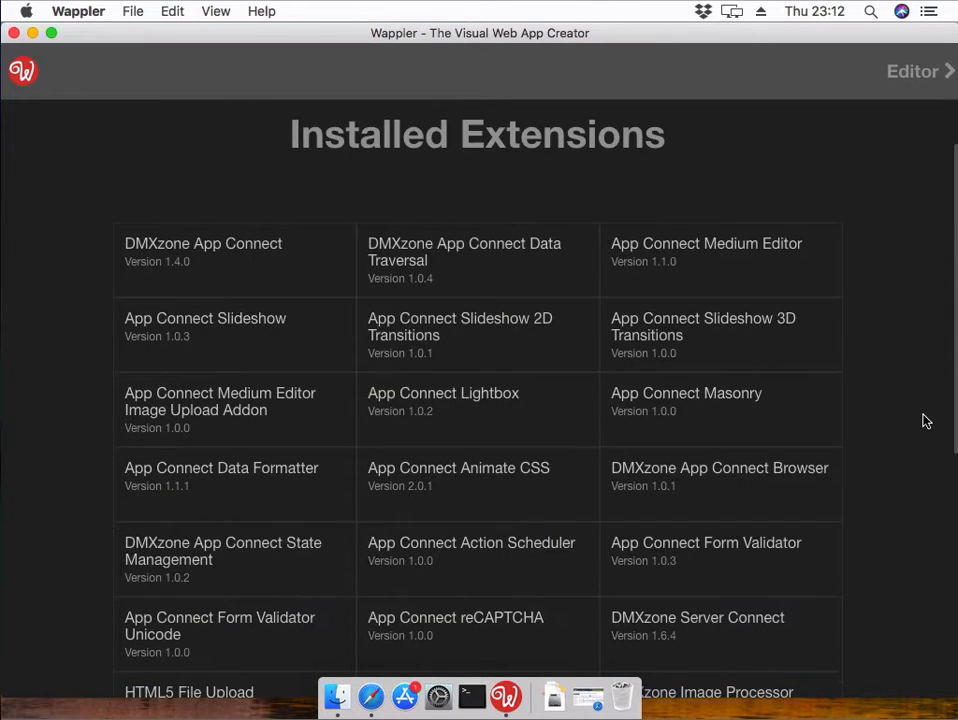
pyautogui.scroll(-7, 925, 421)
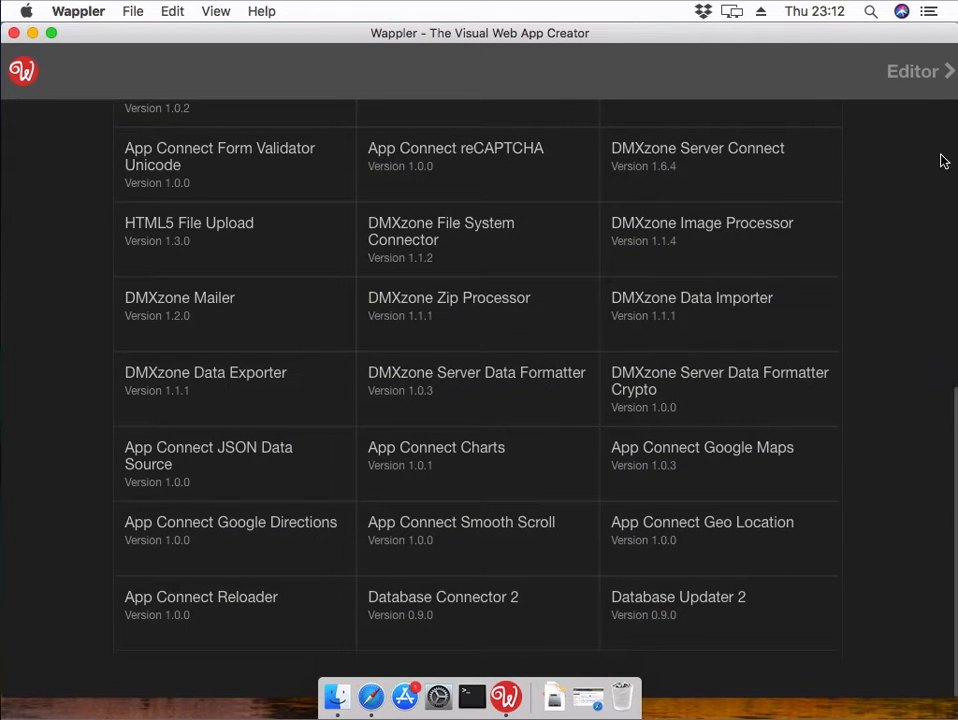
pyautogui.click(924, 78)
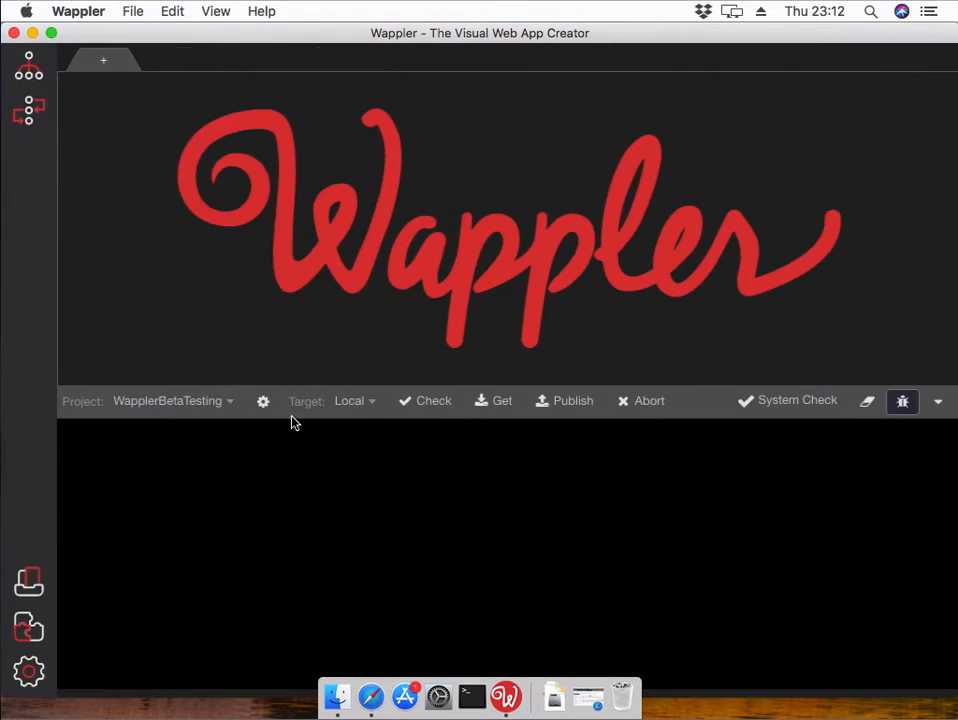
# - Open Wappler's Project Settings and review the frameworks available to add
pyautogui.click(28, 672)
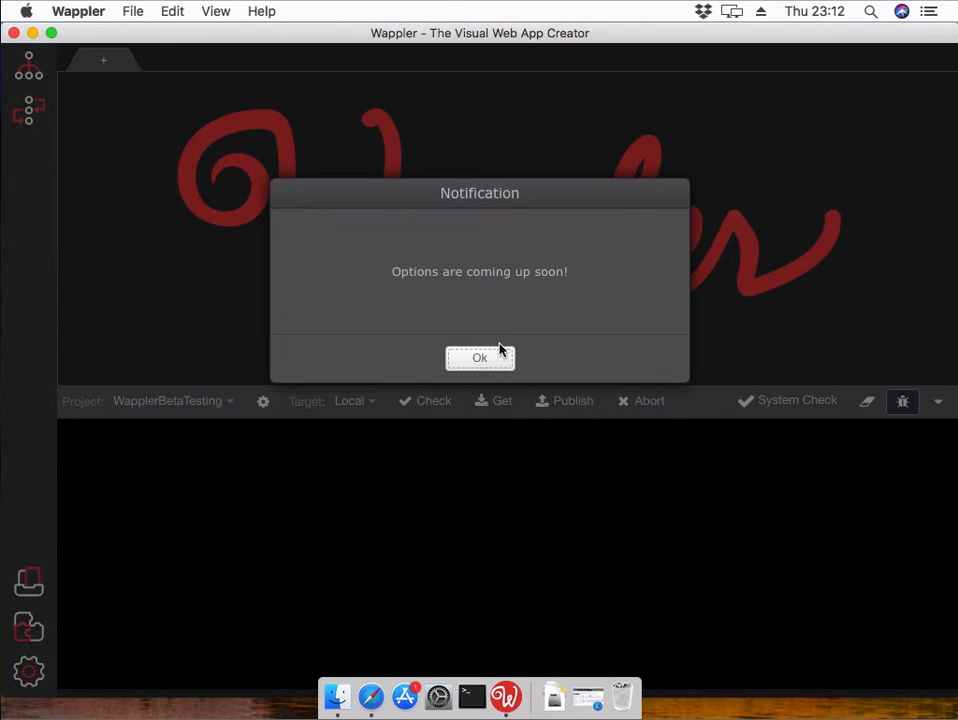
pyautogui.click(498, 357)
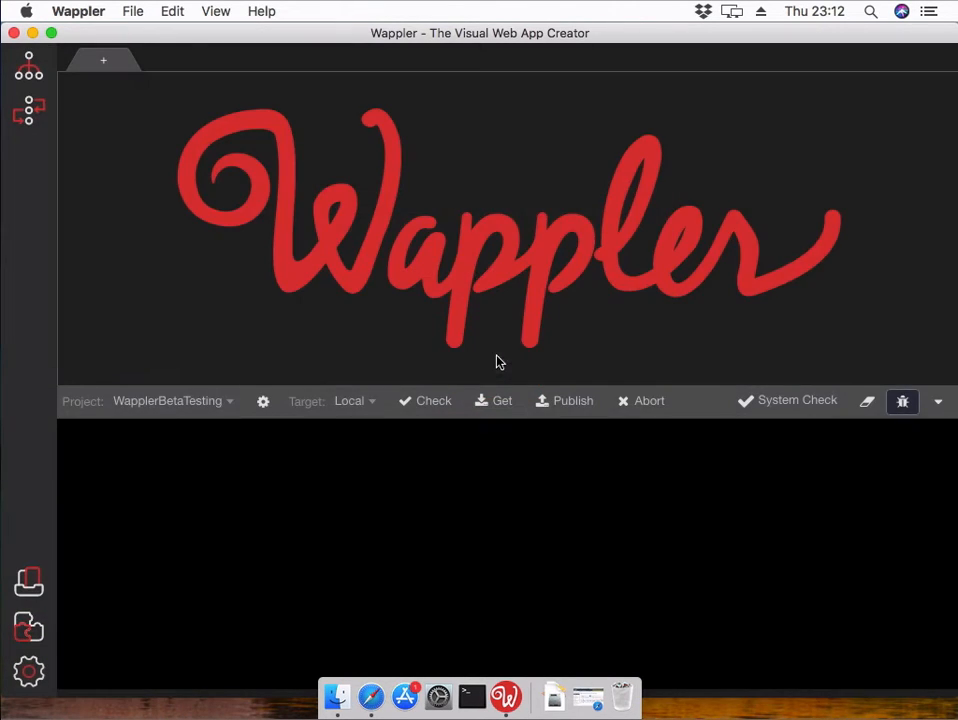
pyautogui.click(263, 402)
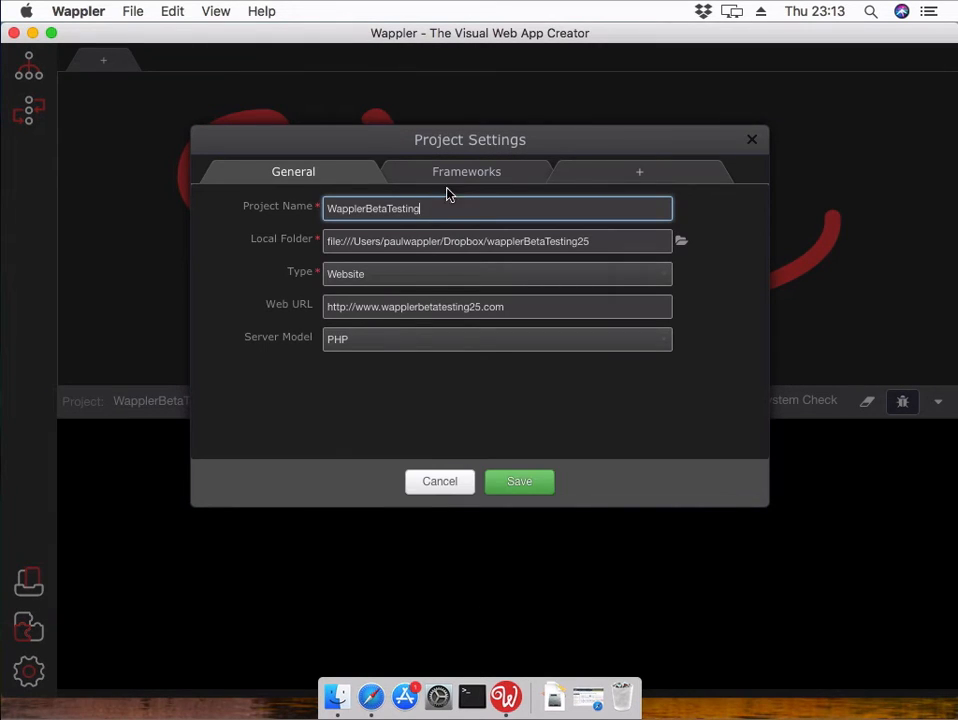
pyautogui.click(470, 182)
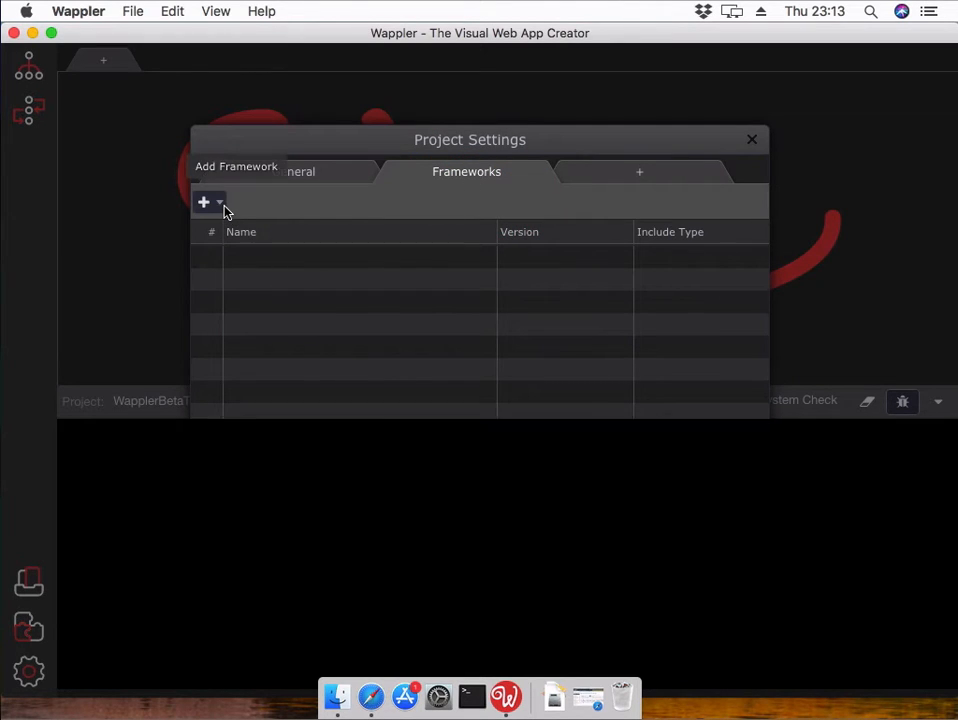
pyautogui.click(224, 206)
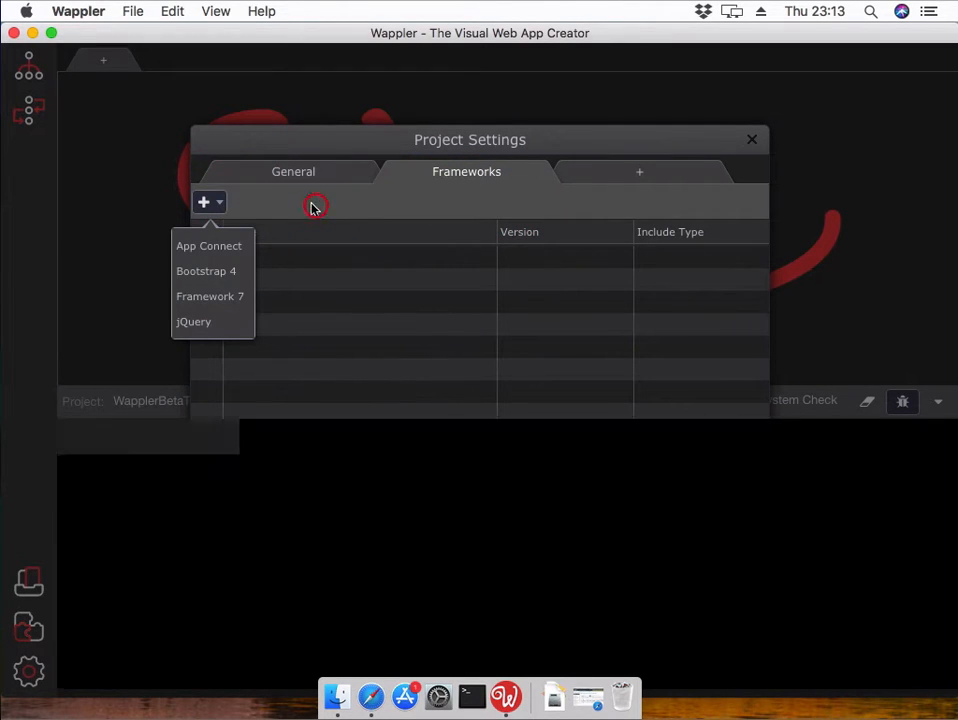
# - Back on the General tab, add a New Target and select its name field
pyautogui.click(312, 207)
pyautogui.click(320, 173)
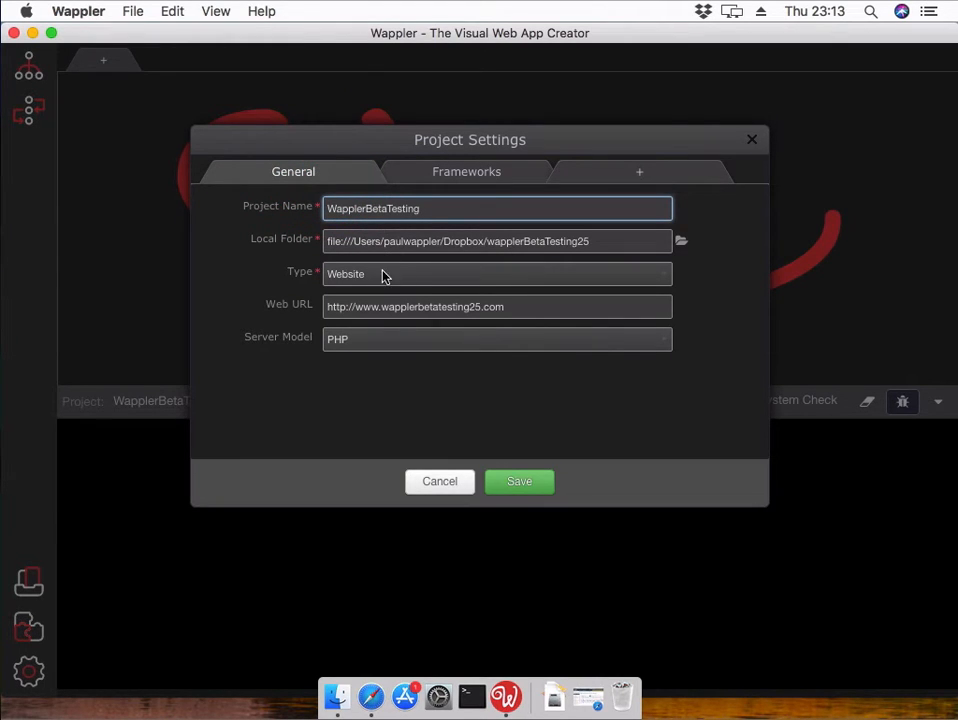
pyautogui.click(640, 172)
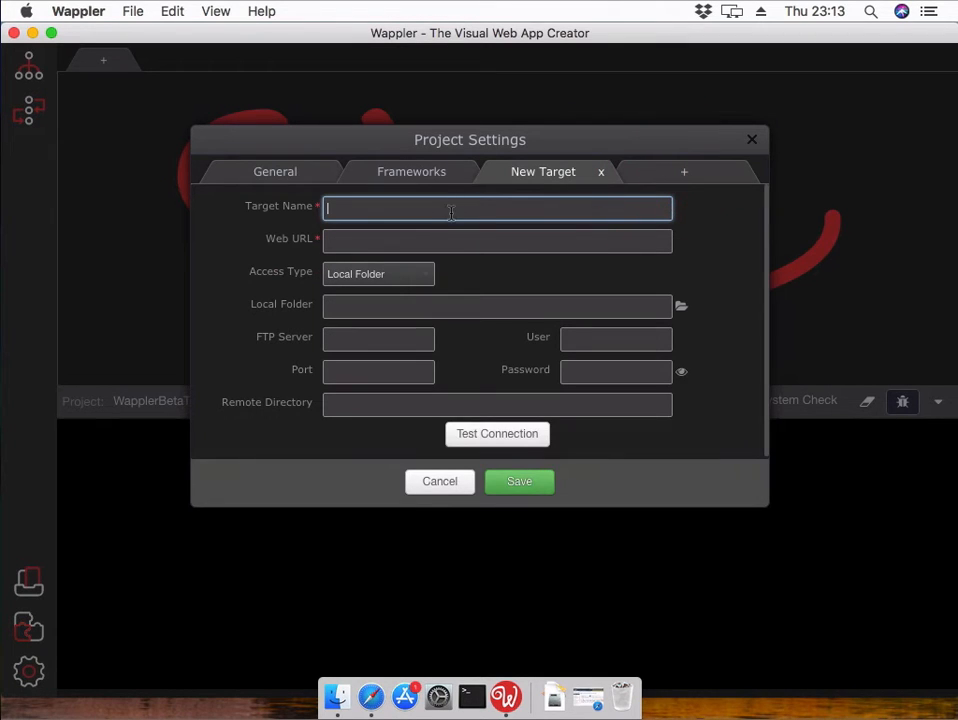
pyautogui.click(452, 207)
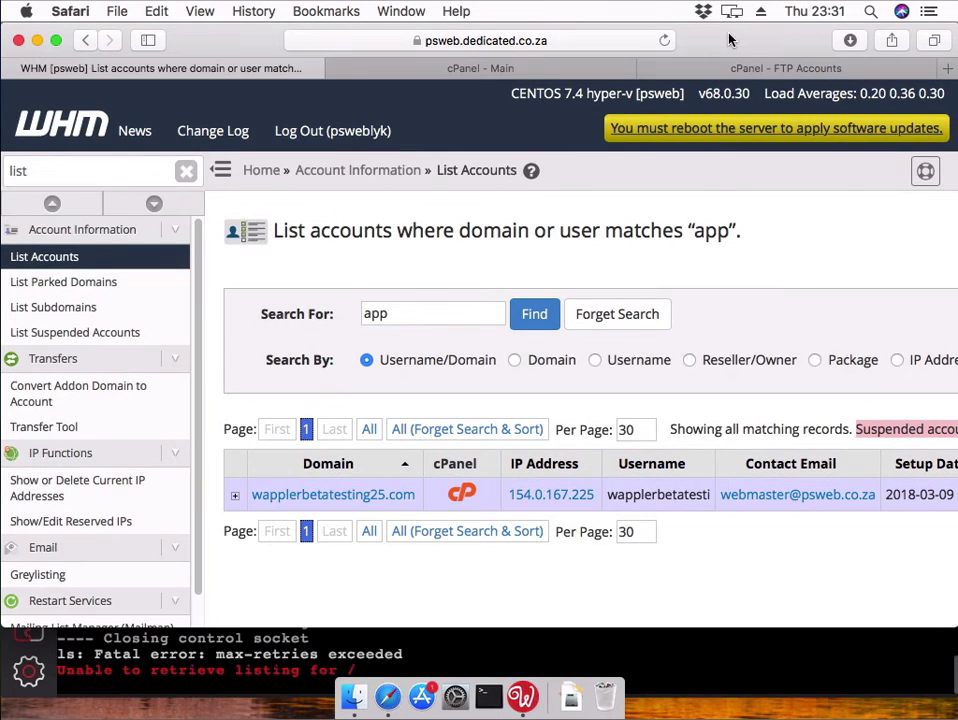
# - Search the web for cyberduck and open the official cyberduck.io site
pyautogui.press('super+l')
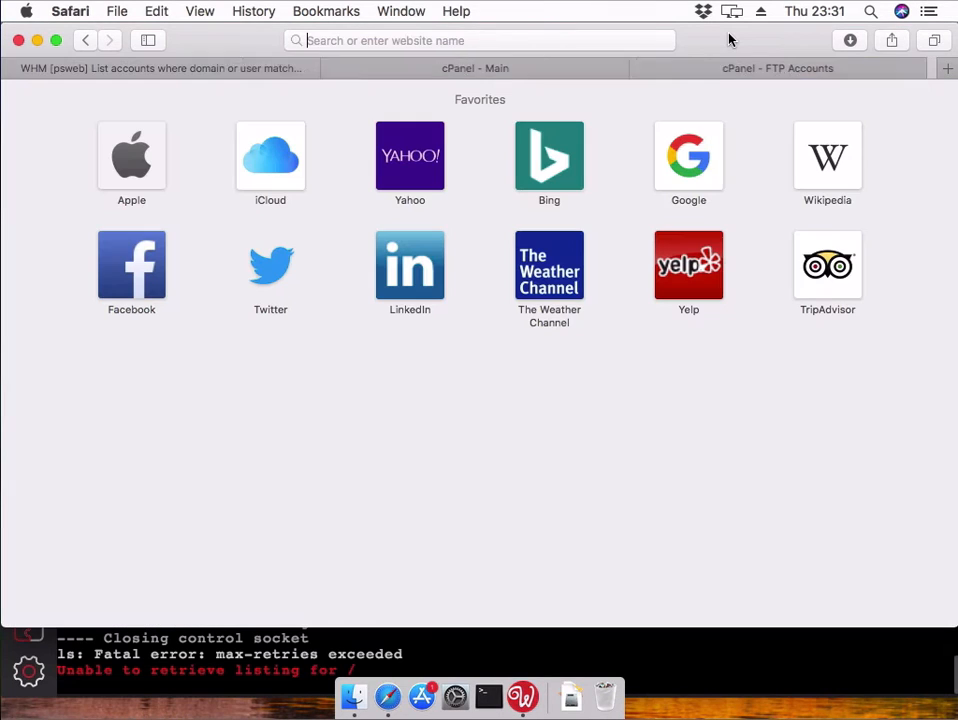
pyautogui.write('cyb')
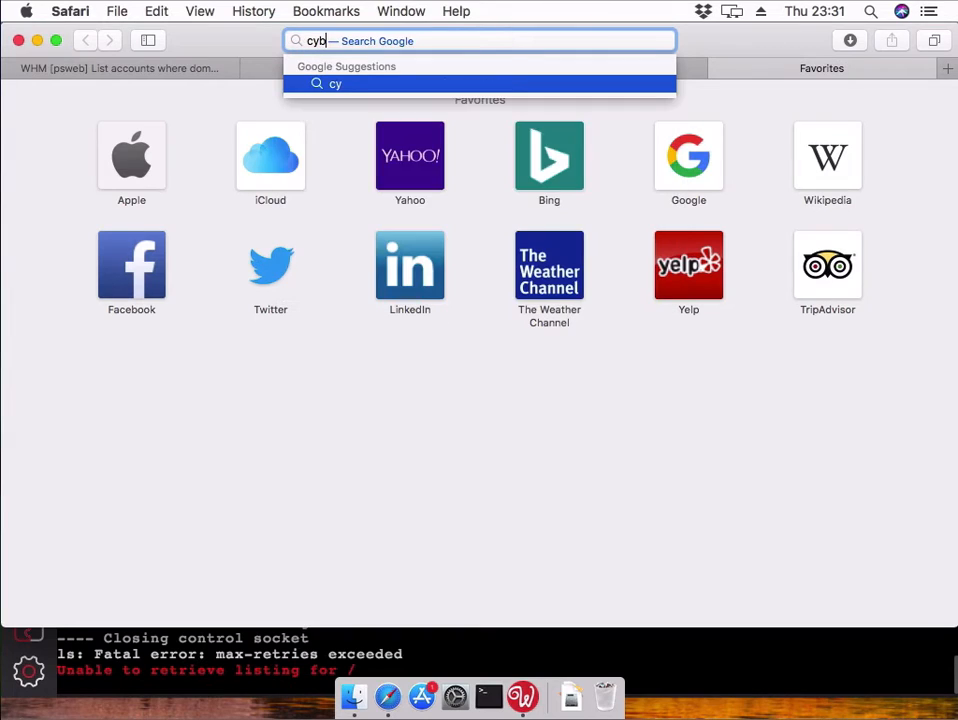
pyautogui.write('erduck')
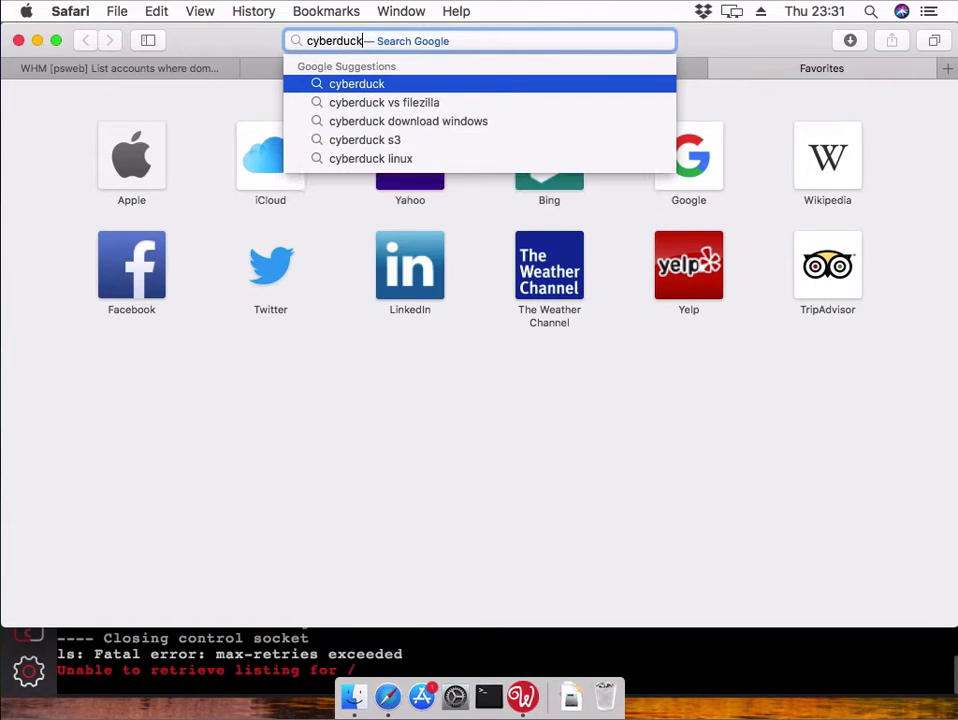
pyautogui.press('Escape')
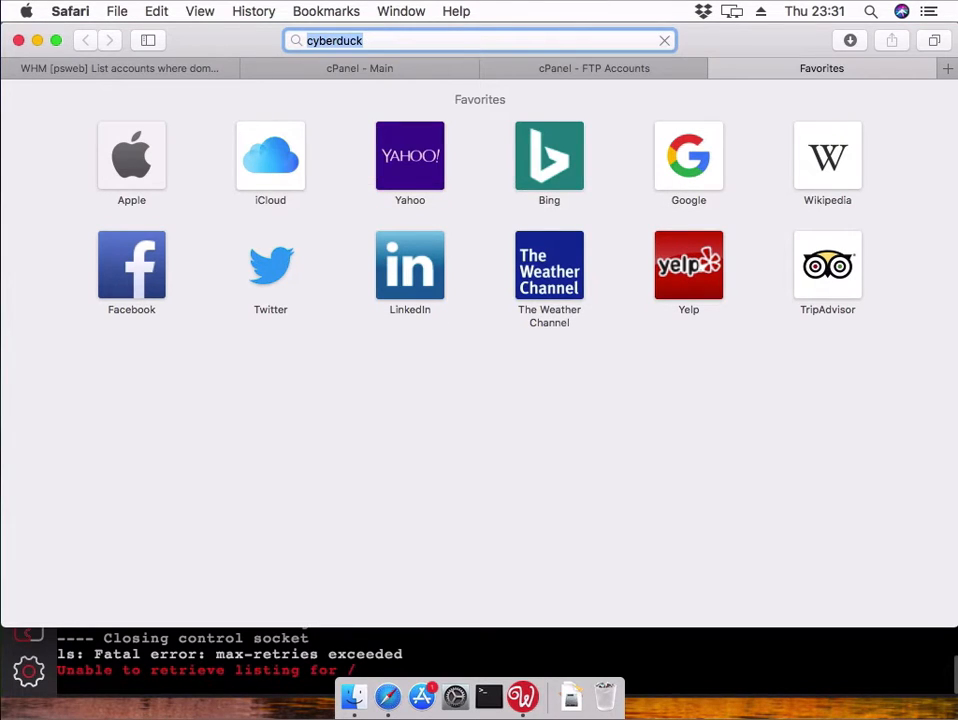
pyautogui.press('Return')
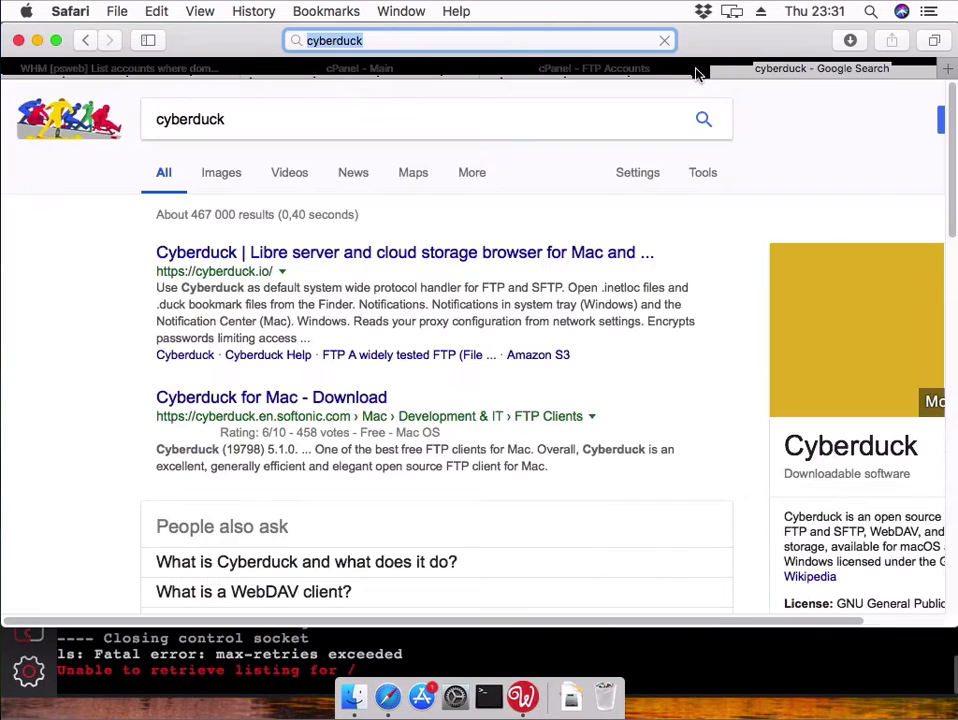
pyautogui.click(377, 255)
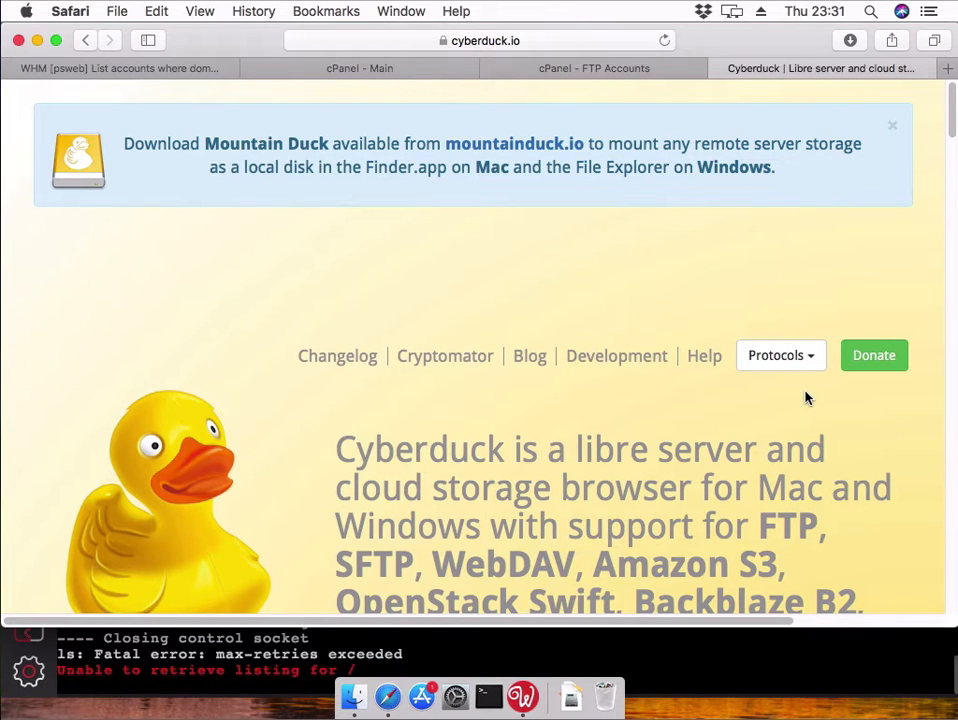
# - Download Cyberduck 6.4.1 for Mac from the cyberduck.io page
pyautogui.scroll(-3, 807, 397)
pyautogui.scroll(-10, 805, 397)
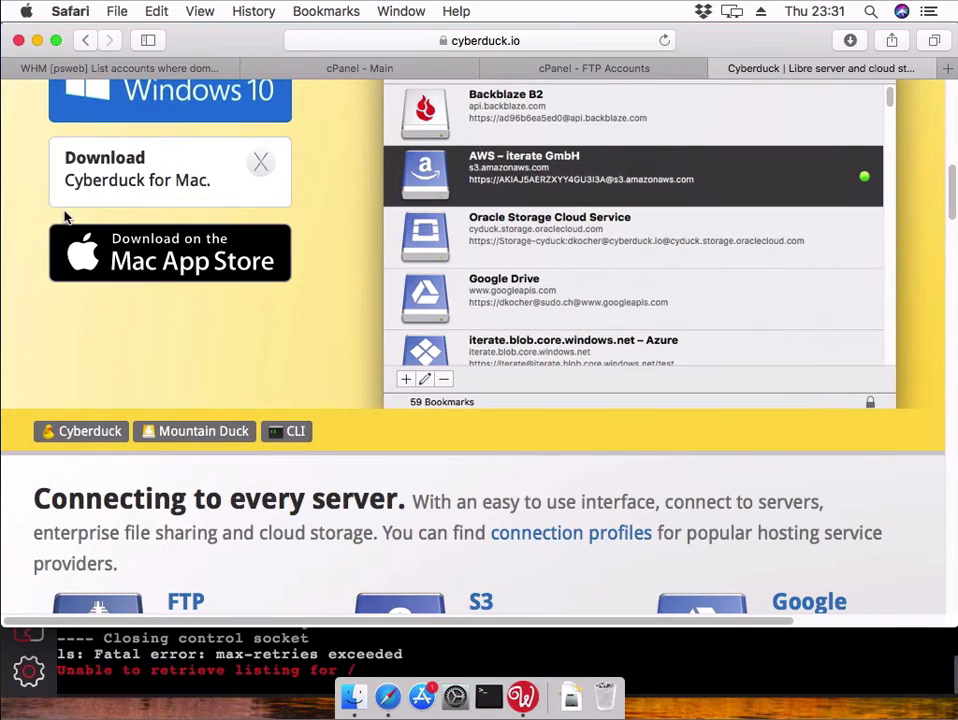
pyautogui.click(109, 184)
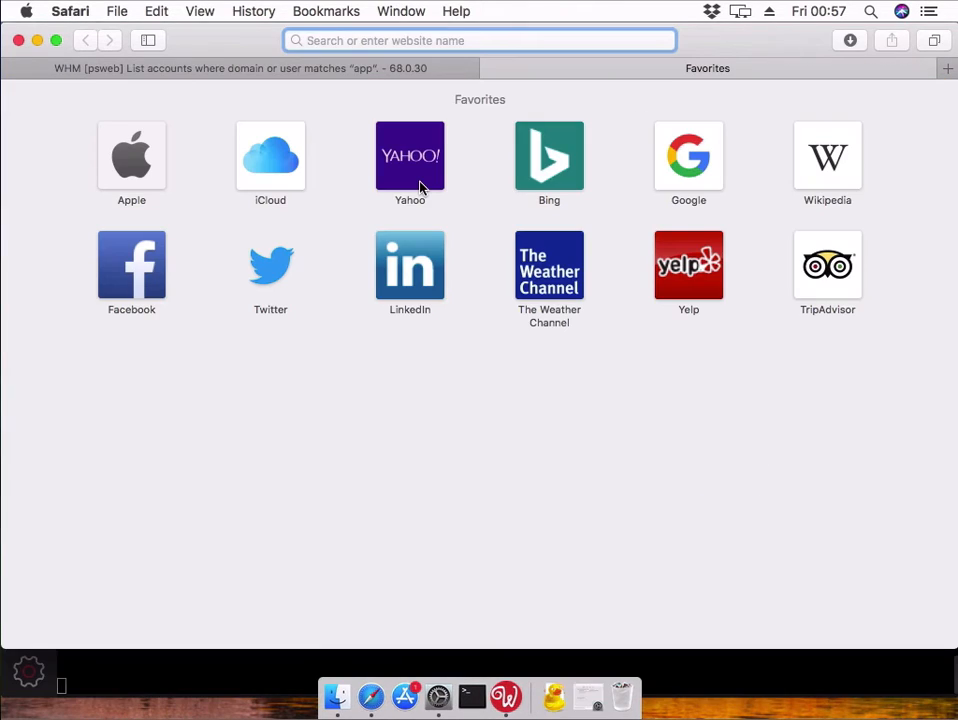
# - Load the cPanel login page at wapplerbetatesting25.com/cpanel
pyautogui.write('wa')
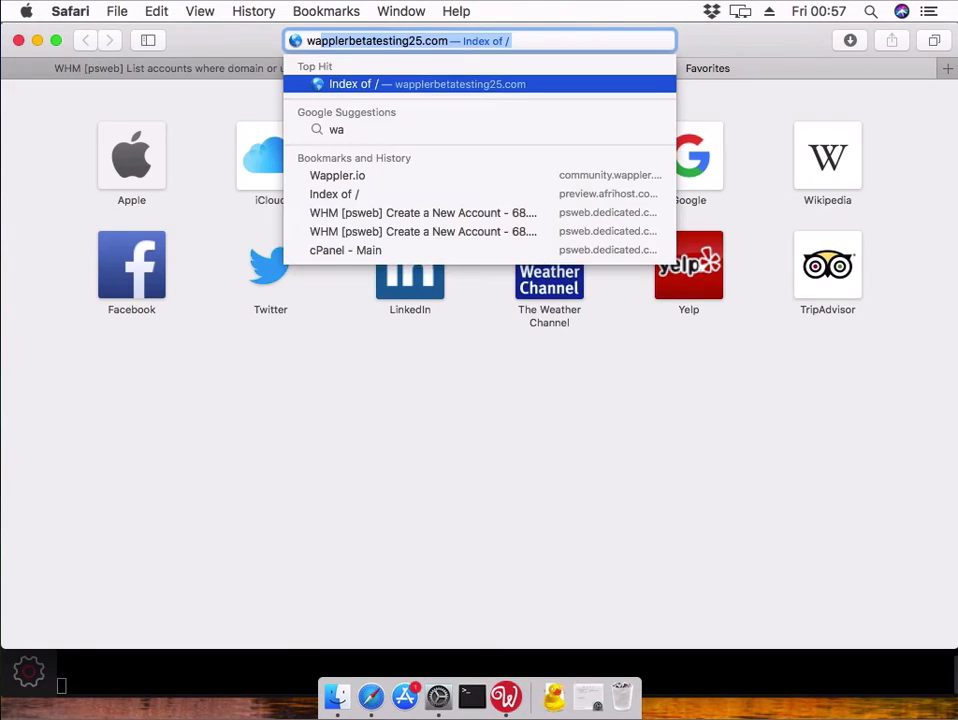
pyautogui.write('pp')
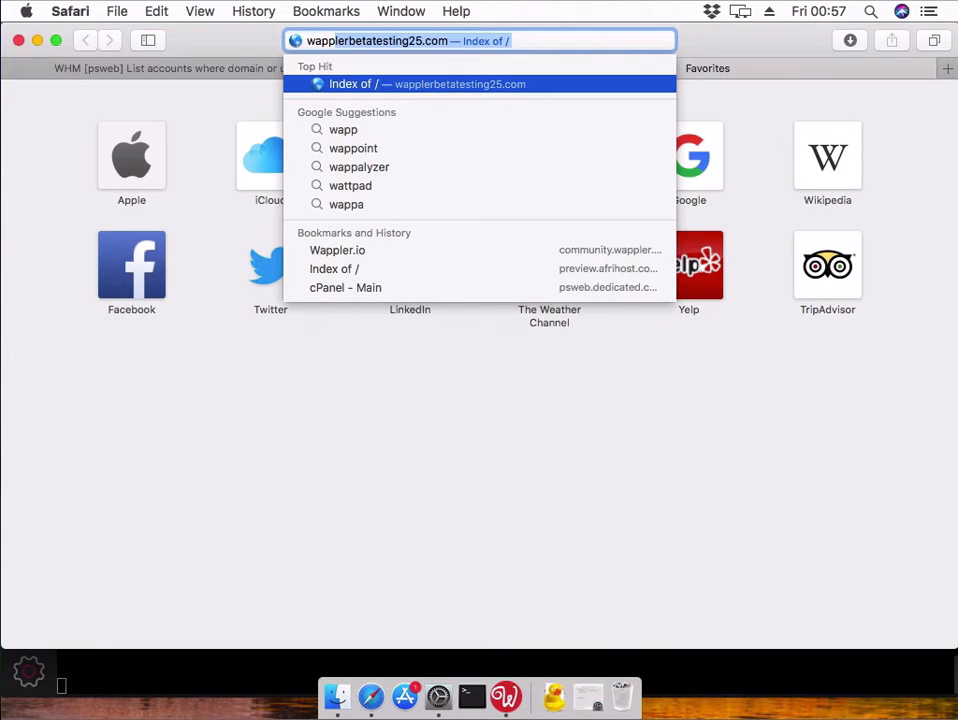
pyautogui.press('Right')
pyautogui.write('/cpanel')
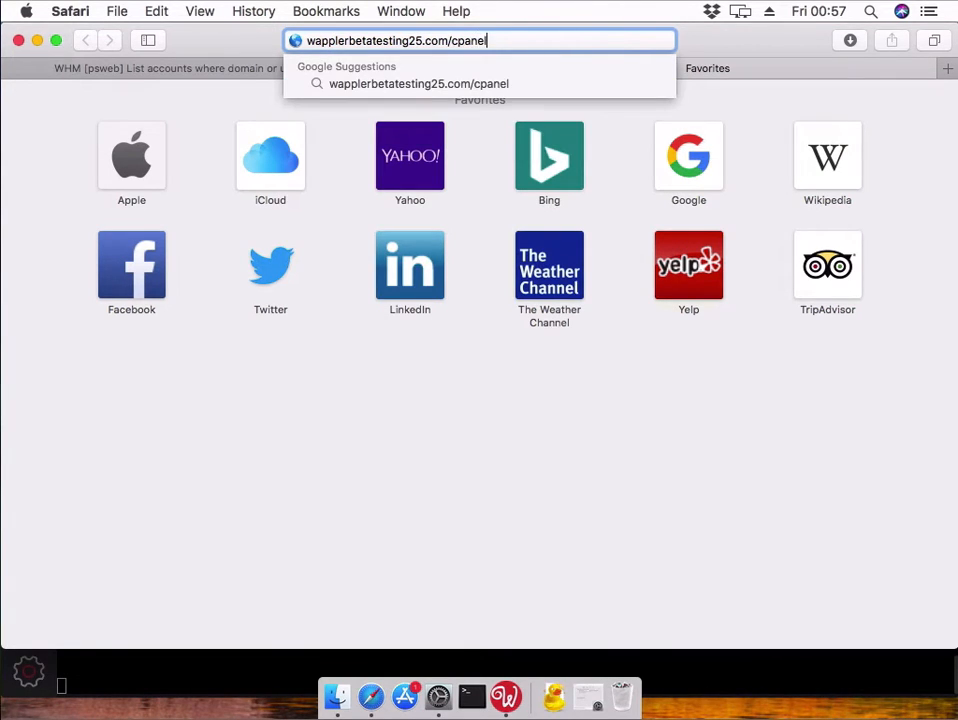
pyautogui.press('Return')
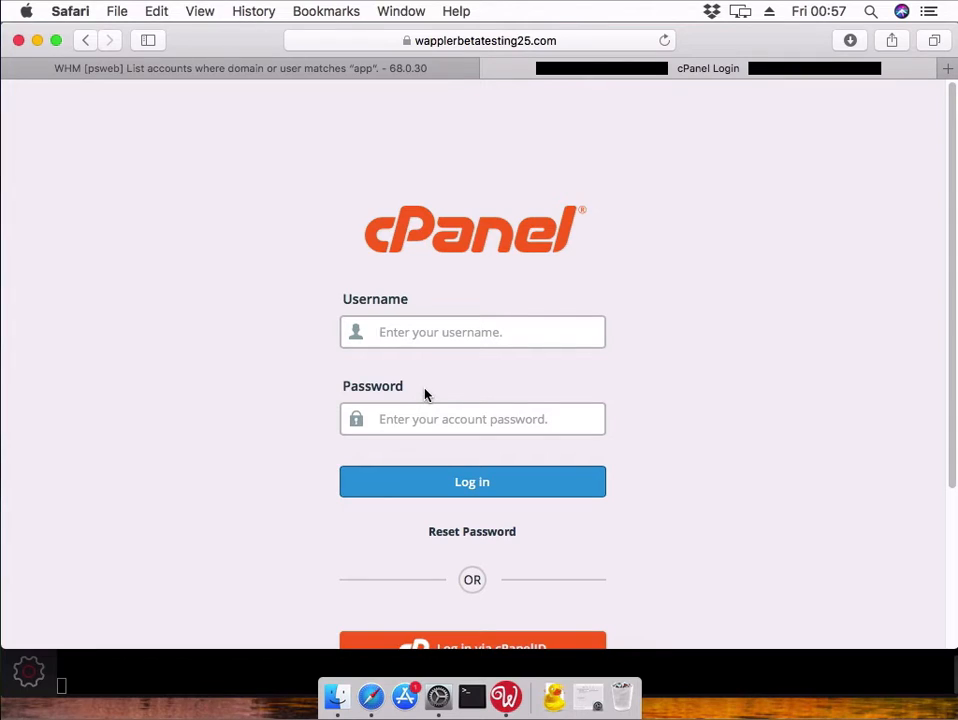
# - Log in with the cPanel username and password, and save the password in Safari
pyautogui.write('wappl')
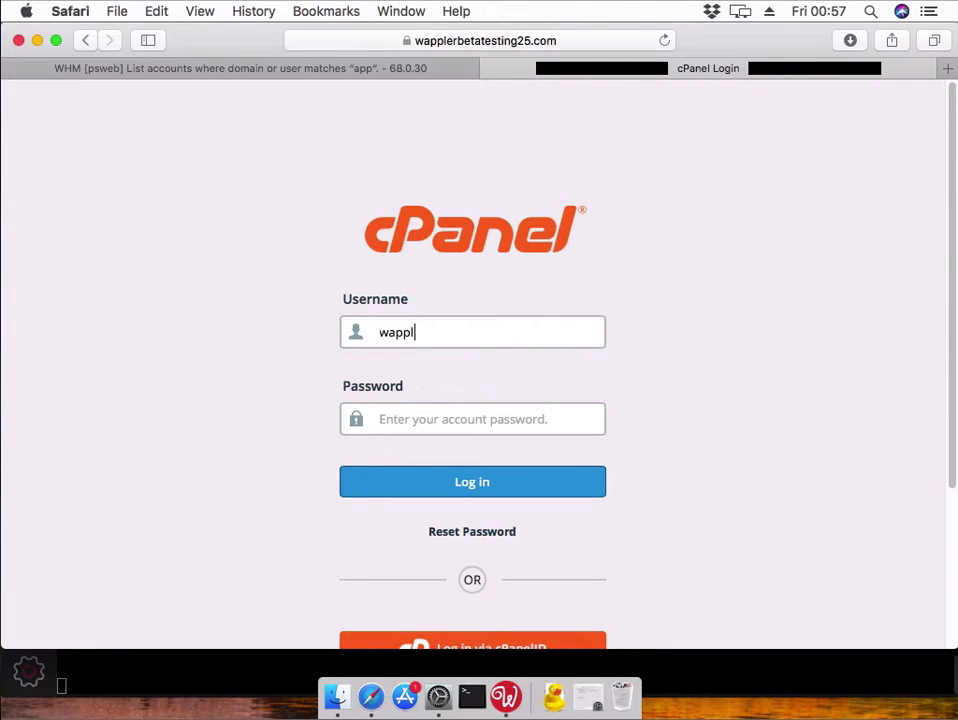
pyautogui.write('erbetatesti')
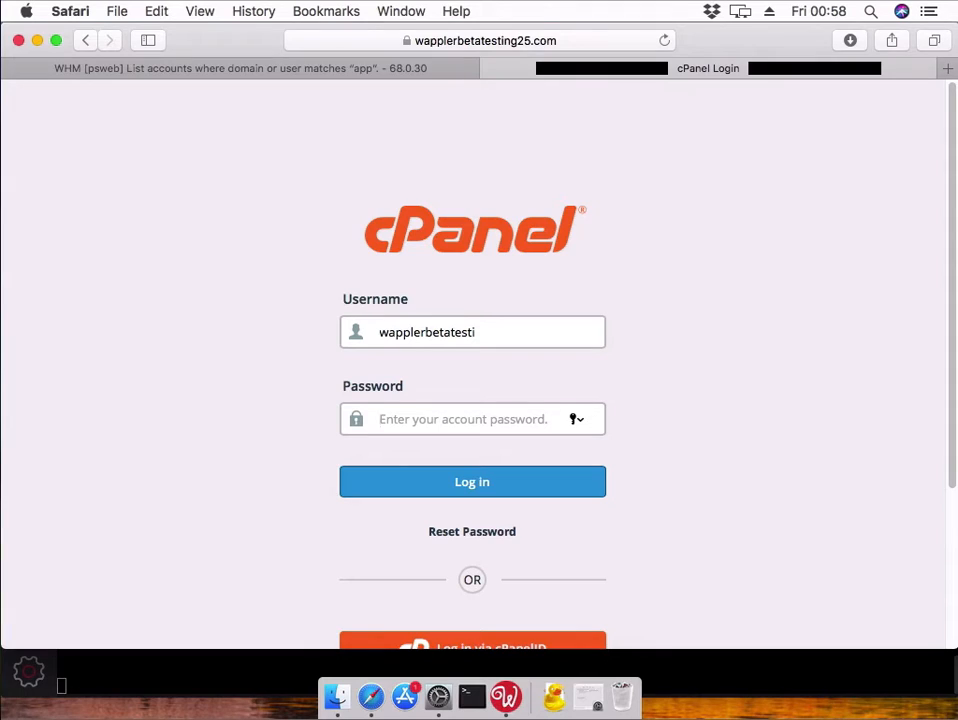
pyautogui.write('•')
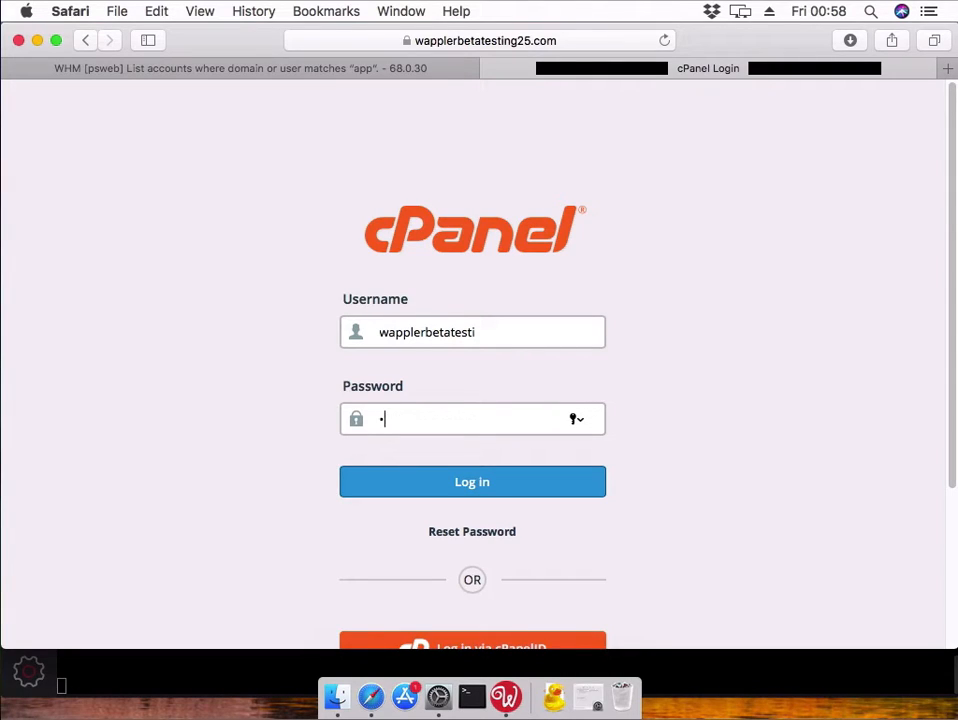
pyautogui.write('••••••••••')
pyautogui.press('Return')
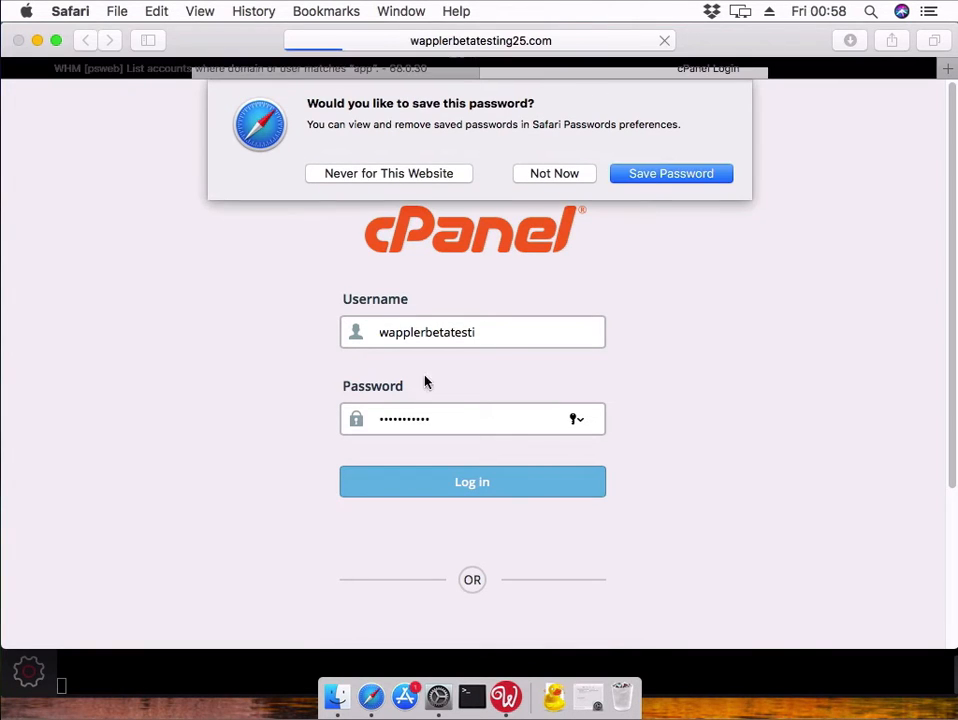
pyautogui.click(646, 181)
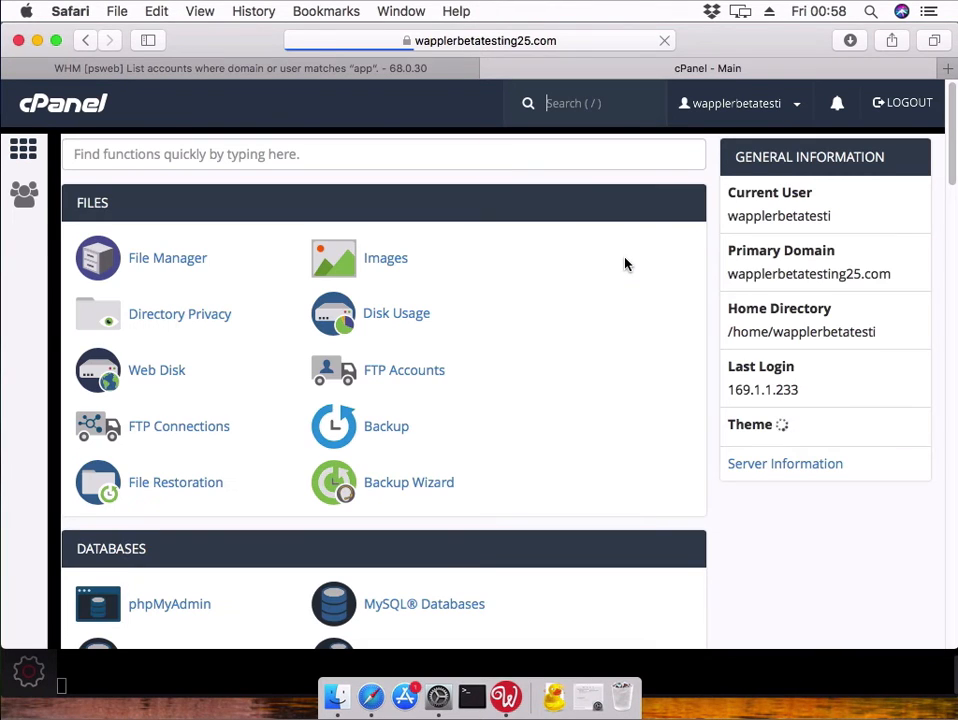
# - Create an FTP account with a login name and strong password, Directory cleared to use home
pyautogui.click(392, 376)
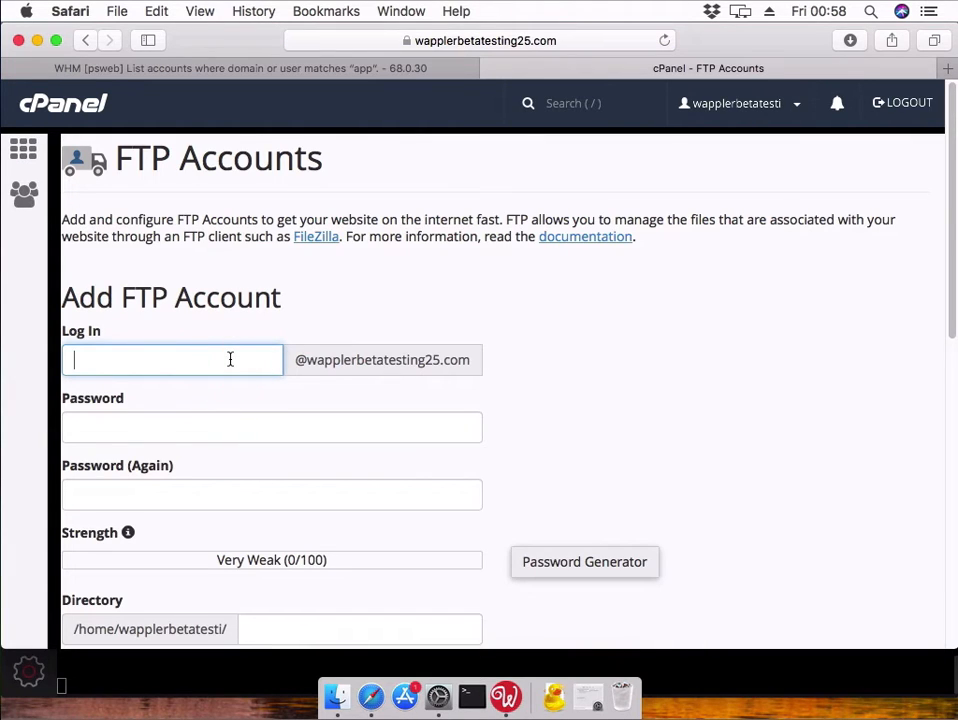
pyautogui.write('paulS')
pyautogui.press('Tab')
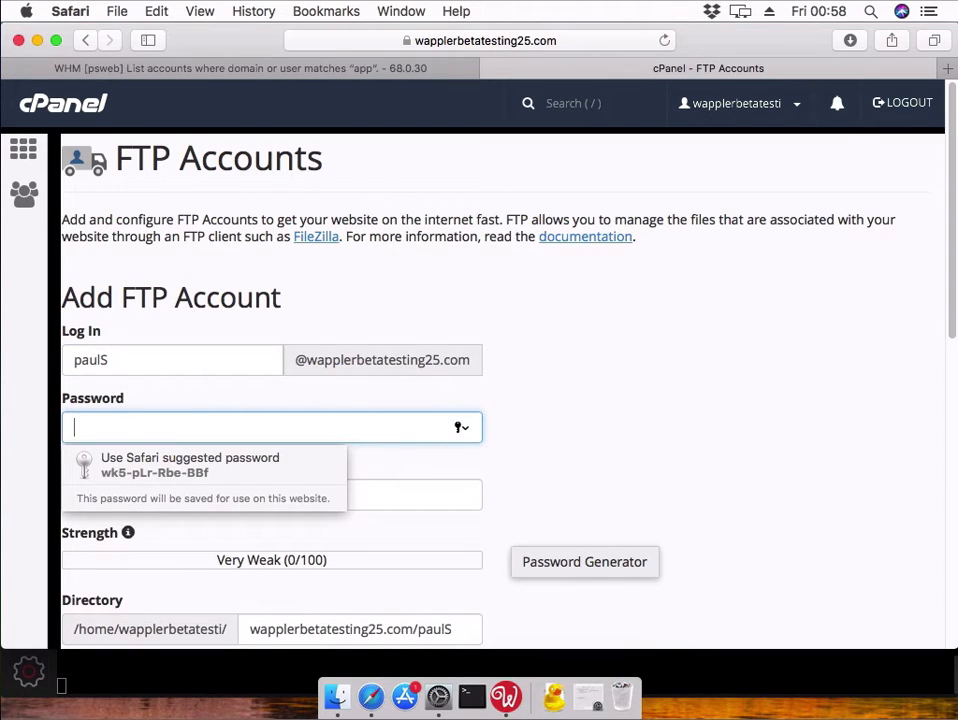
pyautogui.write('p•••')
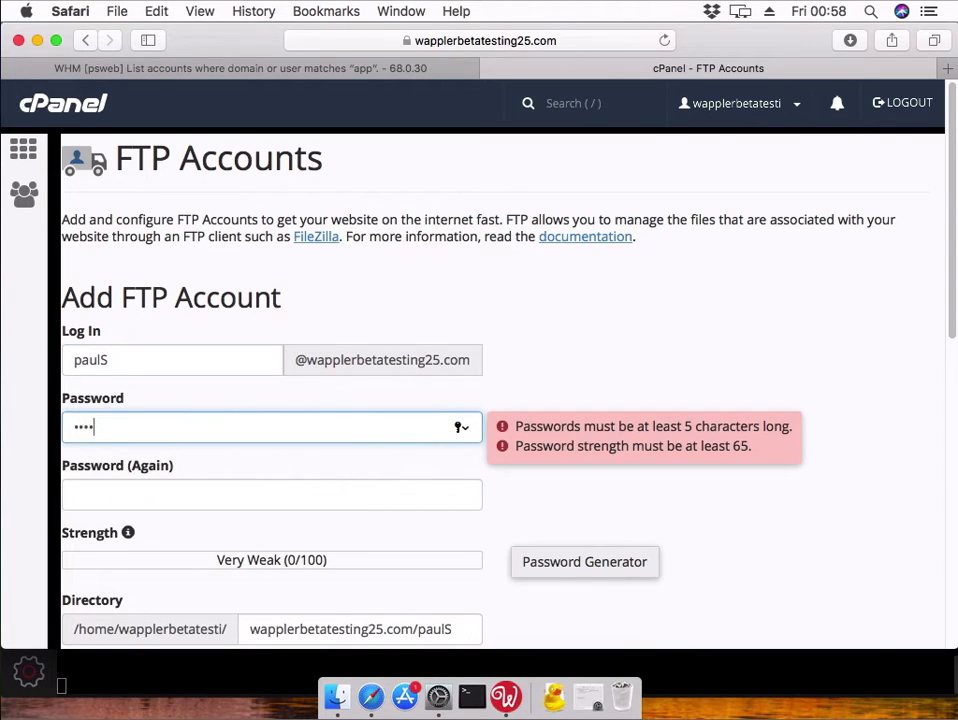
pyautogui.write('••')
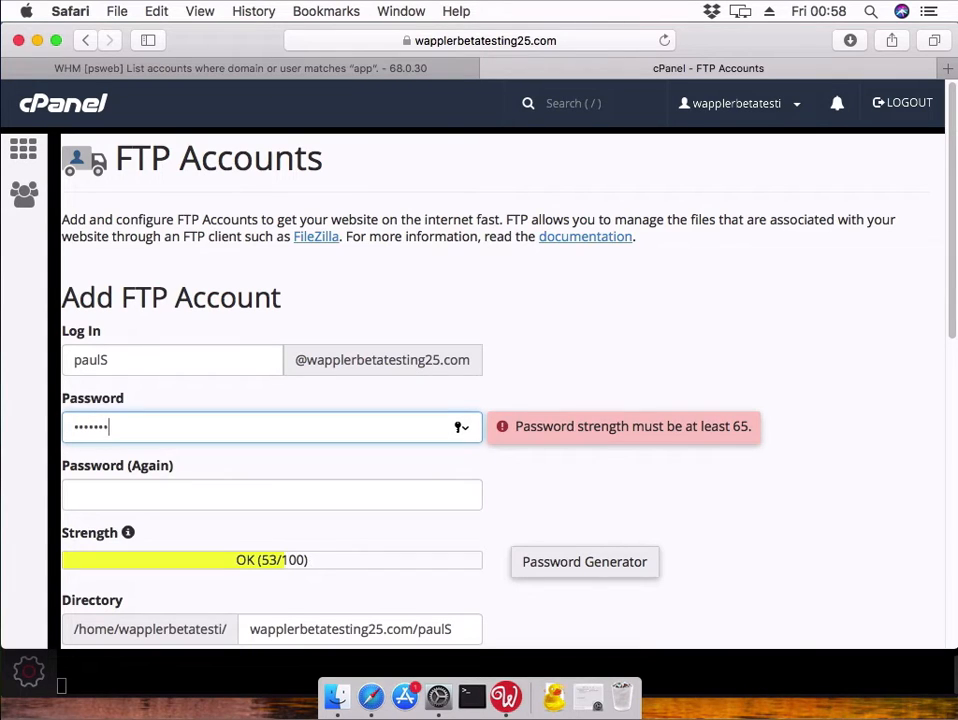
pyautogui.write('•••')
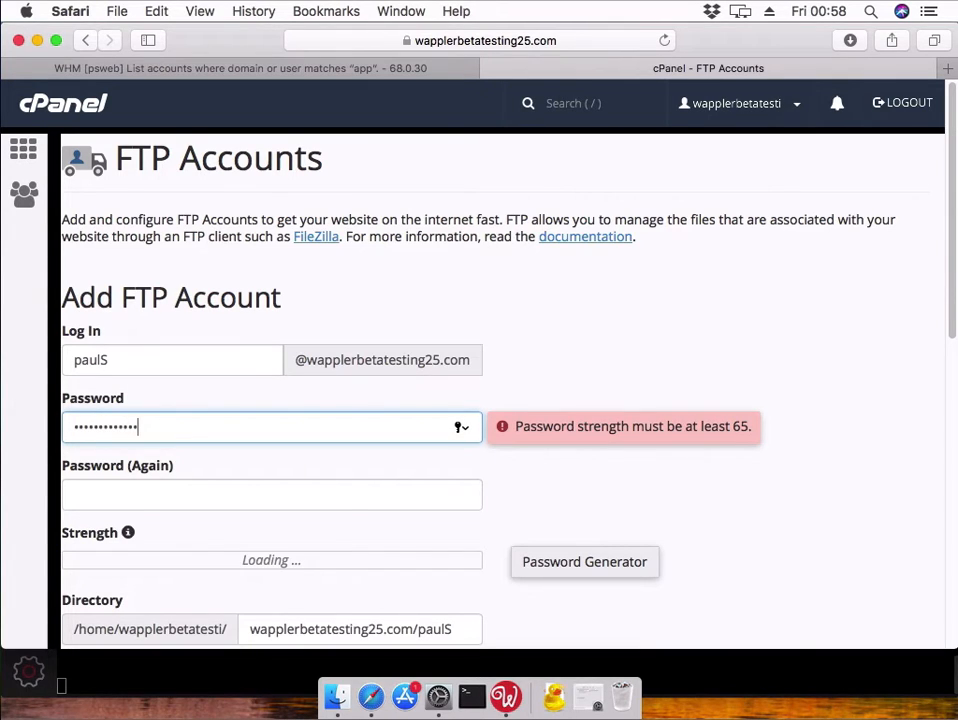
pyautogui.press('Tab')
pyautogui.write('•')
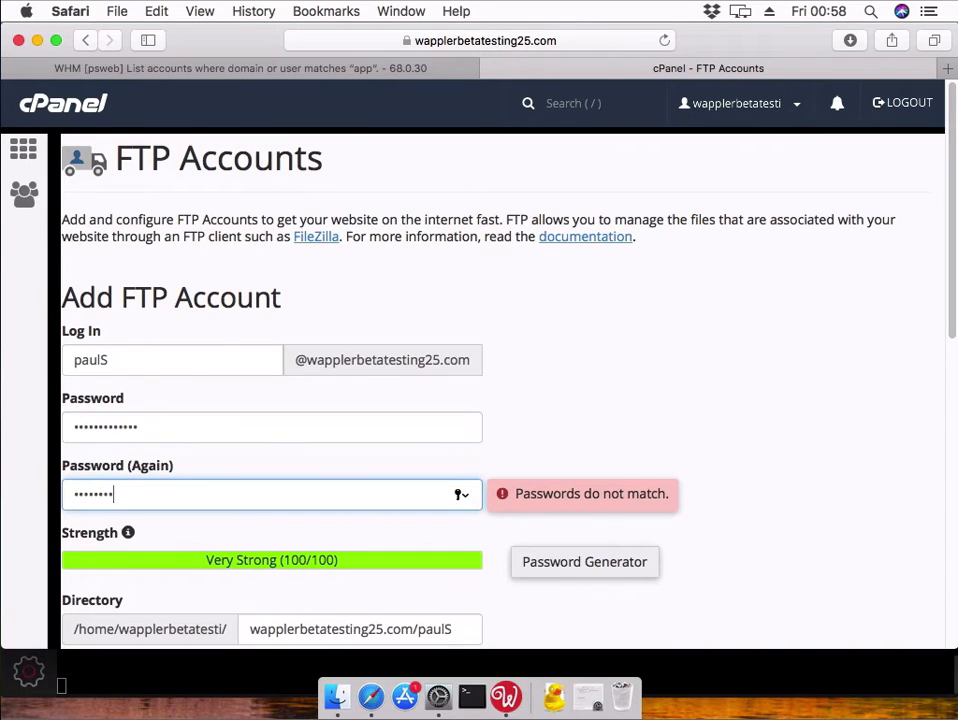
pyautogui.write('•')
pyautogui.press('Tab')
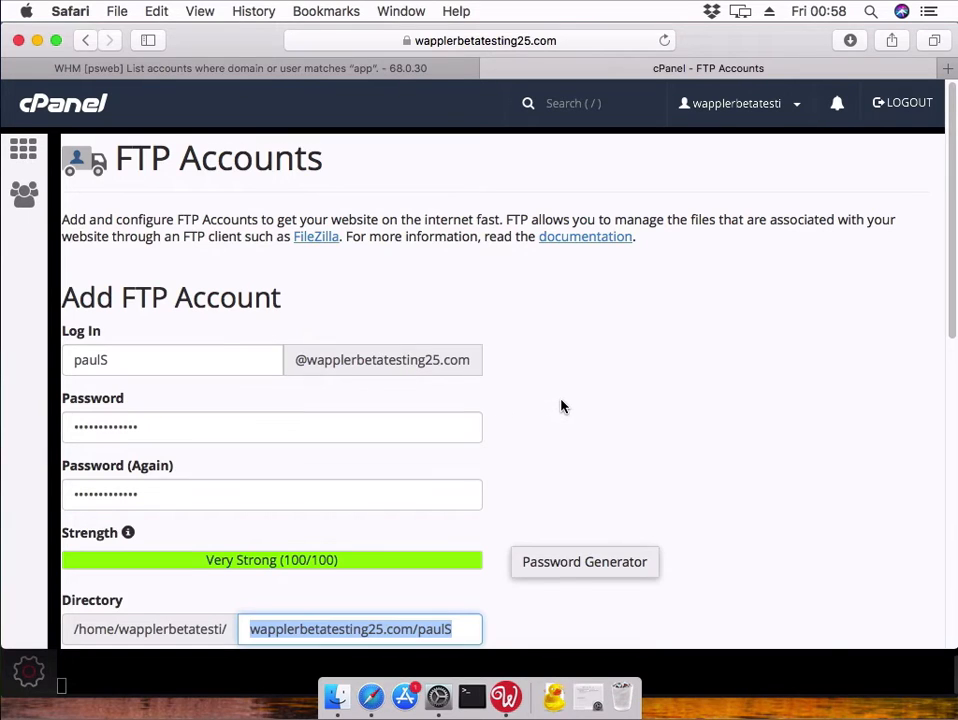
pyautogui.scroll(-5, 562, 404)
pyautogui.press('BackSpace')
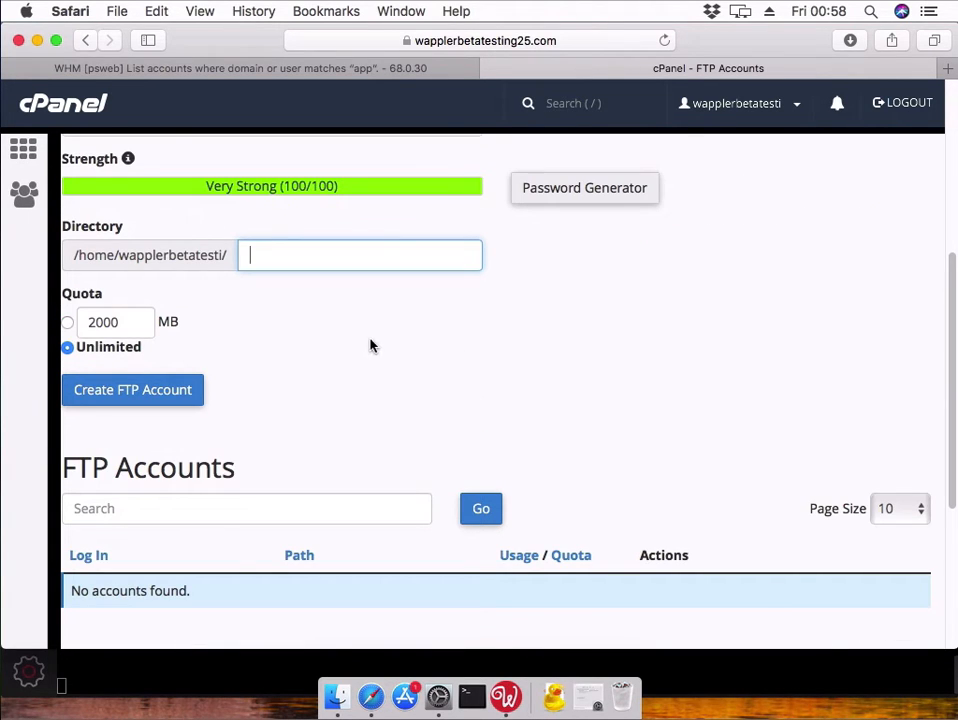
pyautogui.click(170, 398)
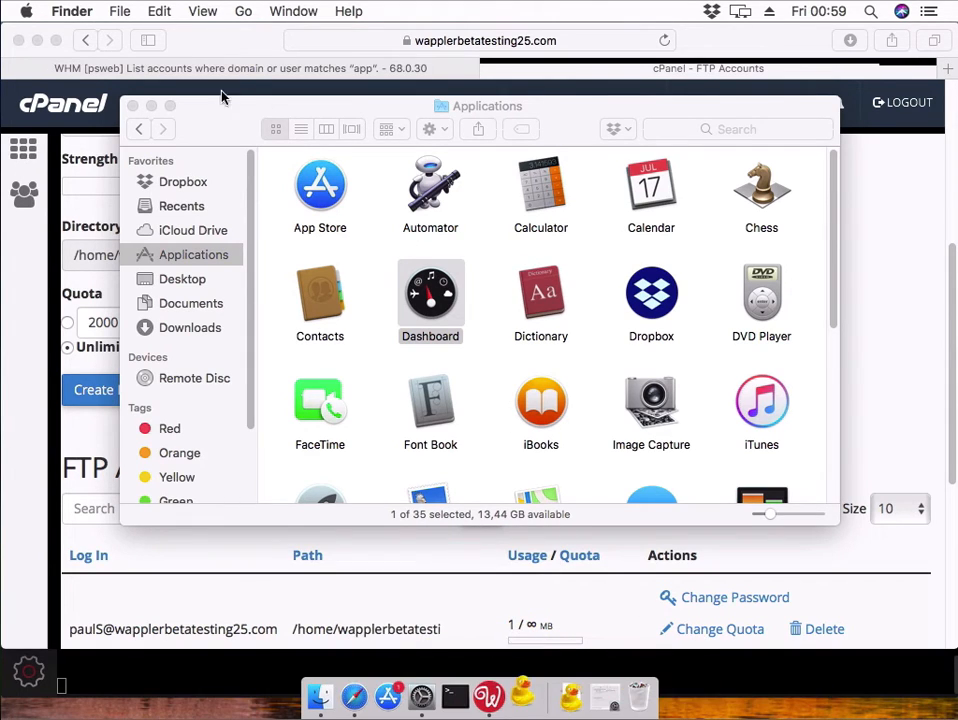
# - Close the Applications window, minimize Safari, and launch Cyberduck from the Dock
pyautogui.click(133, 106)
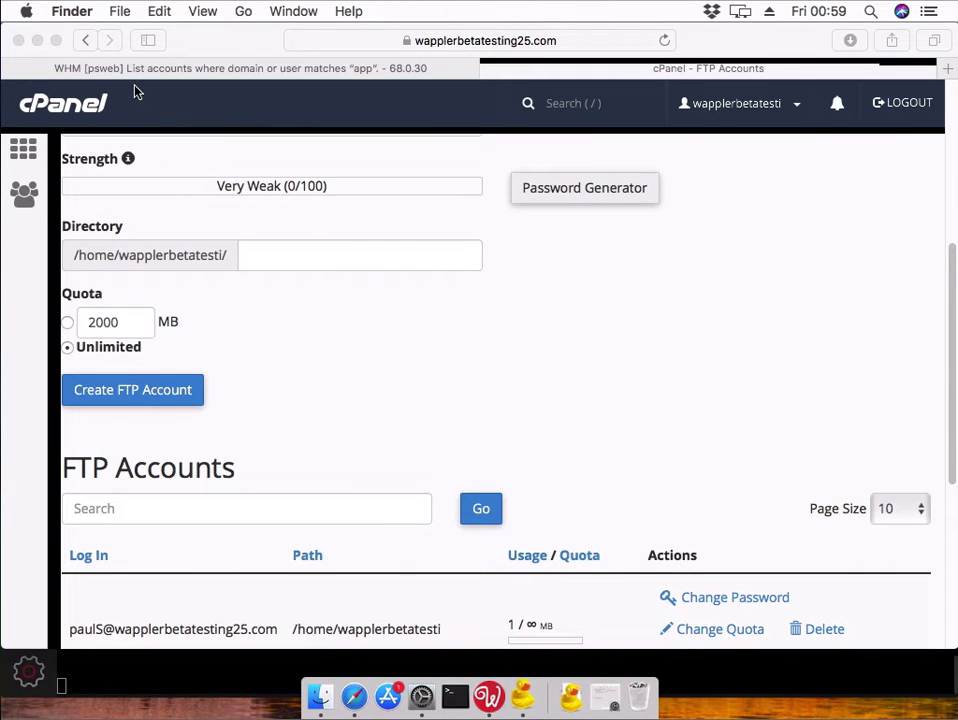
pyautogui.click(37, 40)
pyautogui.click(494, 688)
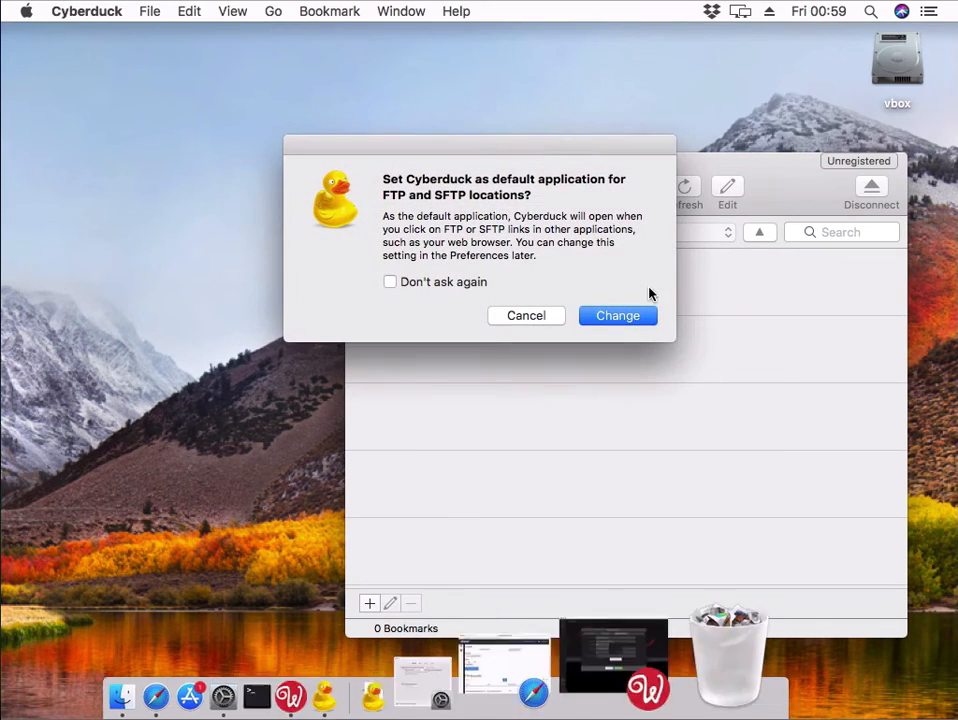
# - Make Cyberduck the default FTP app, enable automatic update checks, and add a new bookmark
pyautogui.click(603, 316)
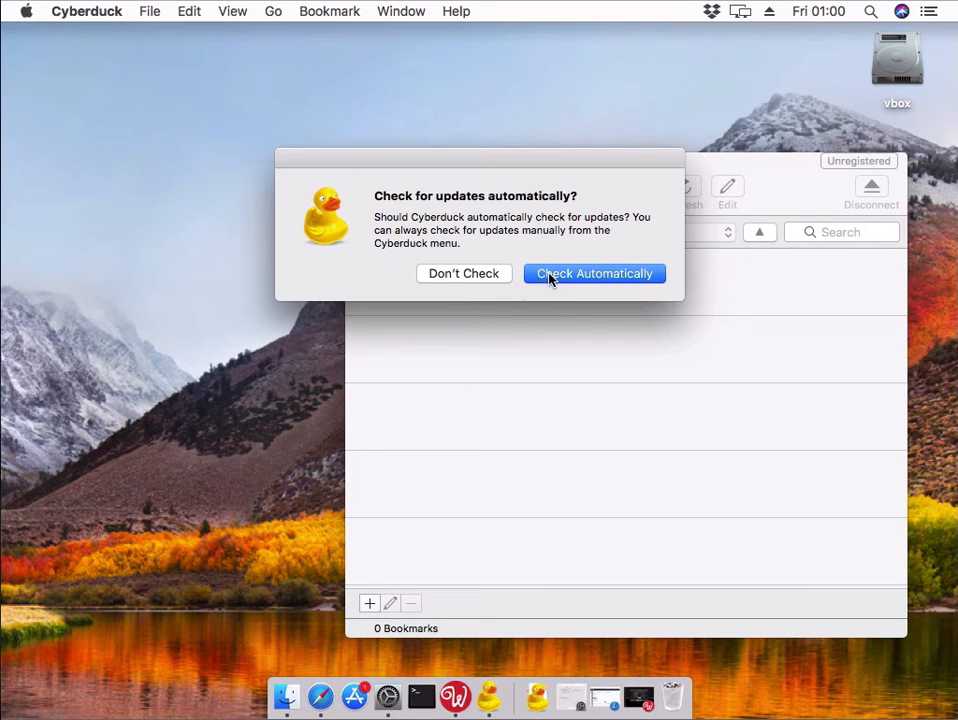
pyautogui.click(550, 276)
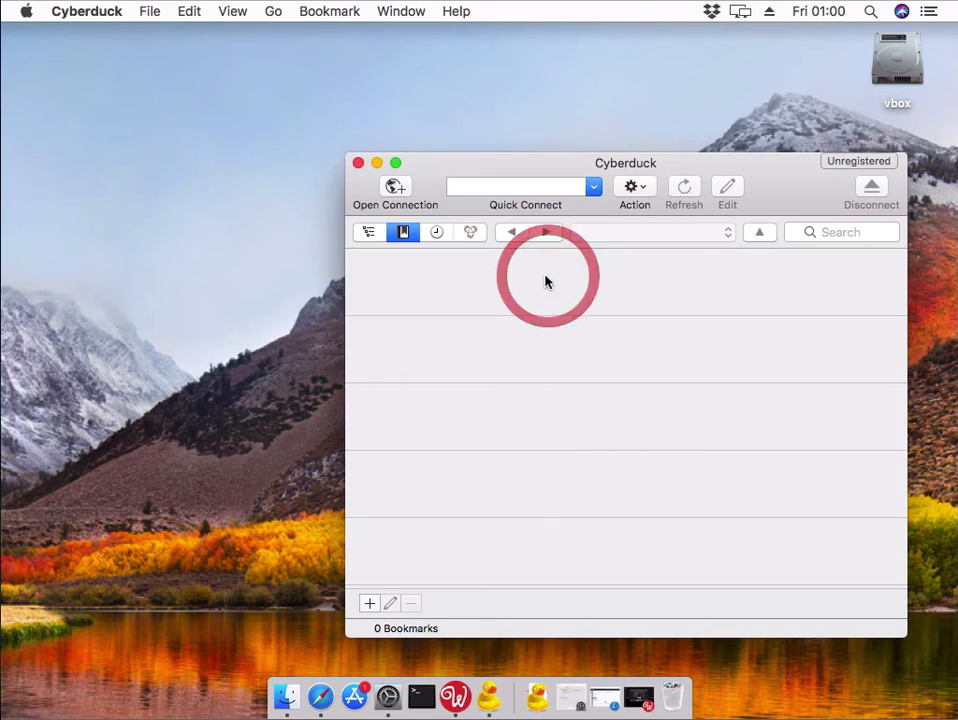
pyautogui.click(369, 603)
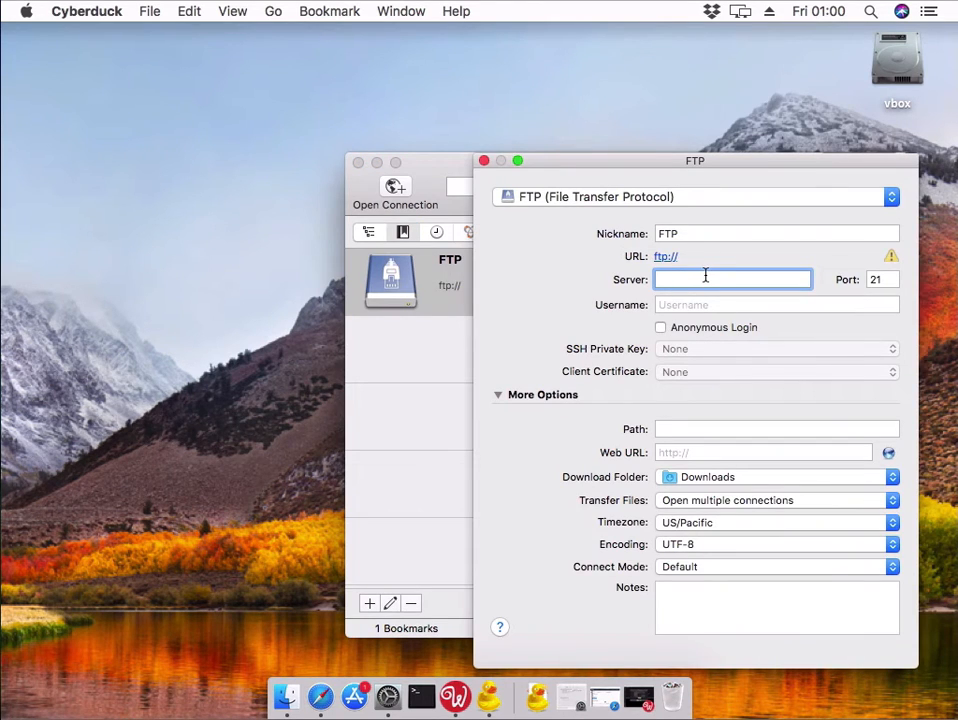
# - Set the bookmark server to wapplerbetatest25.com on port 21 and enter the FTP username
pyautogui.write('wa')
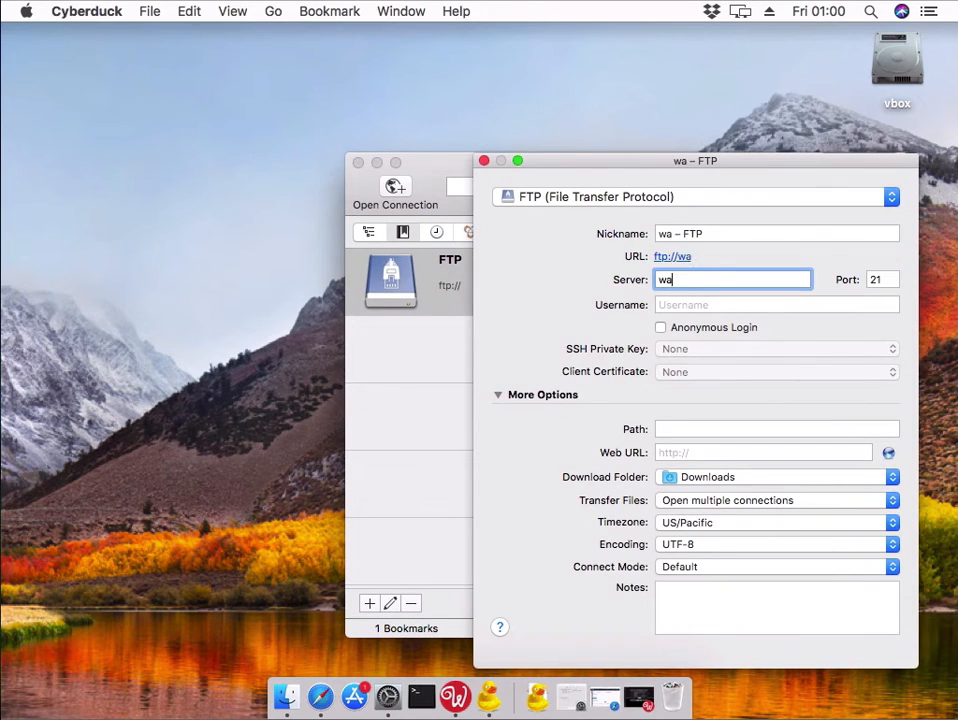
pyautogui.write('ppler')
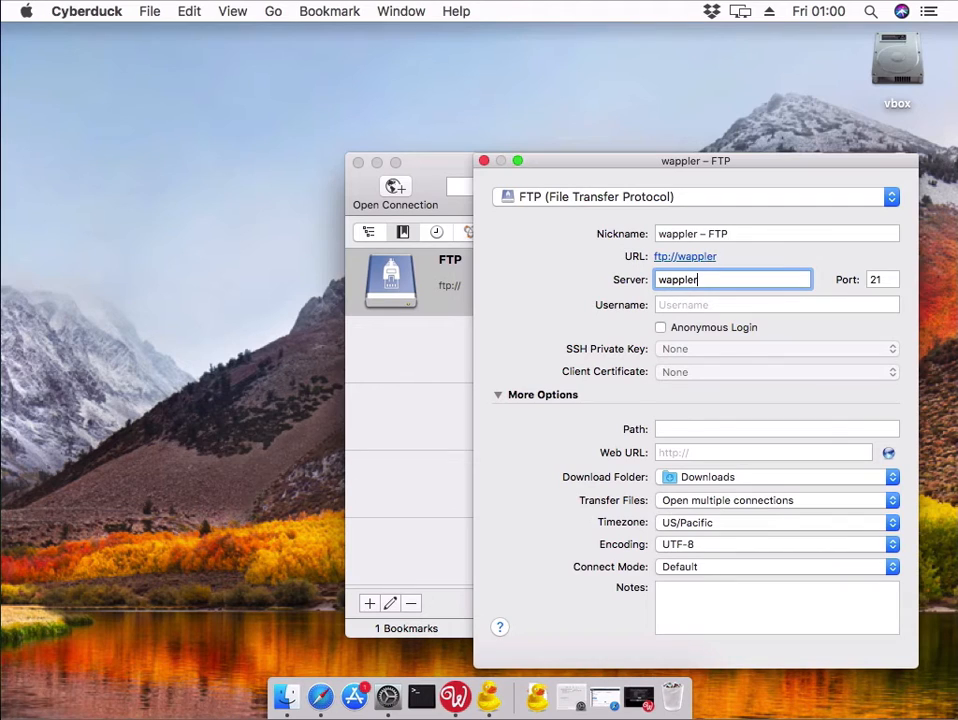
pyautogui.write('bet')
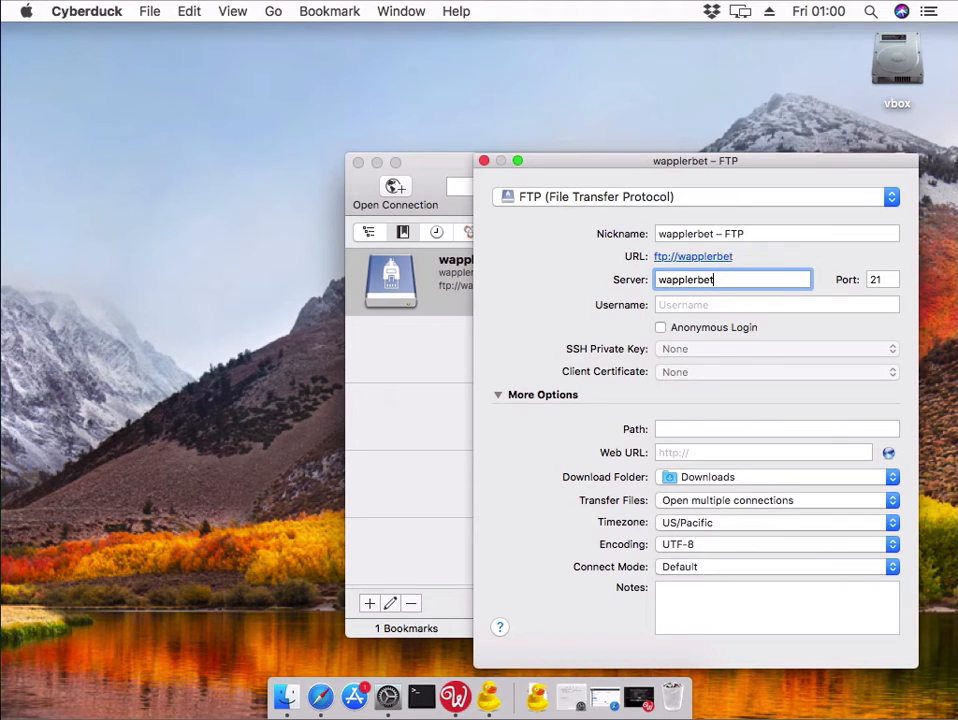
pyautogui.write('atest2')
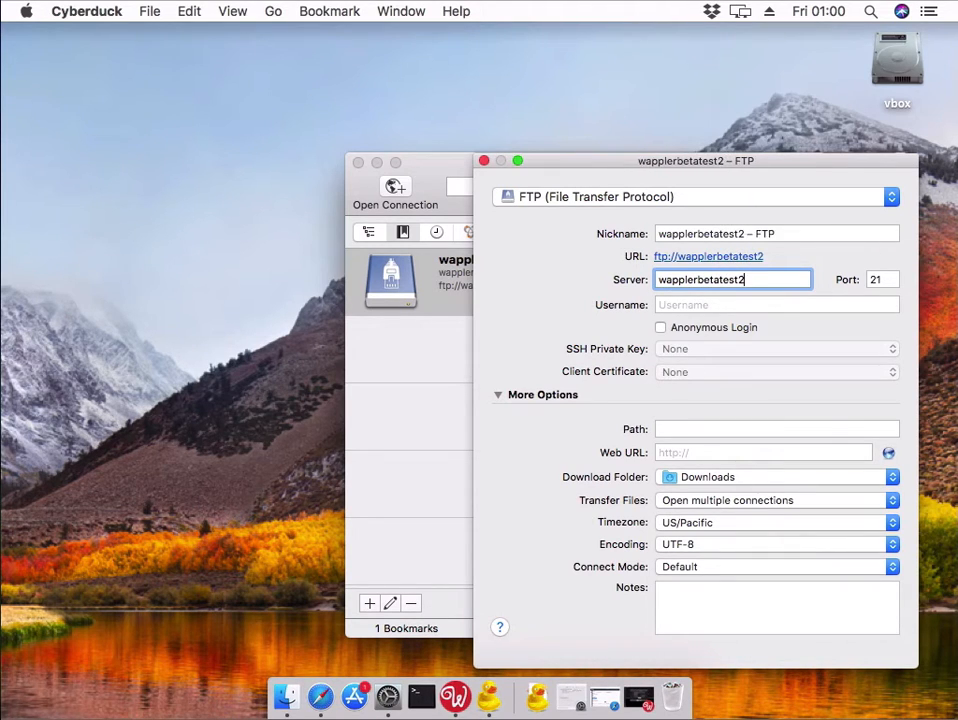
pyautogui.write('5.com')
pyautogui.press('Tab')
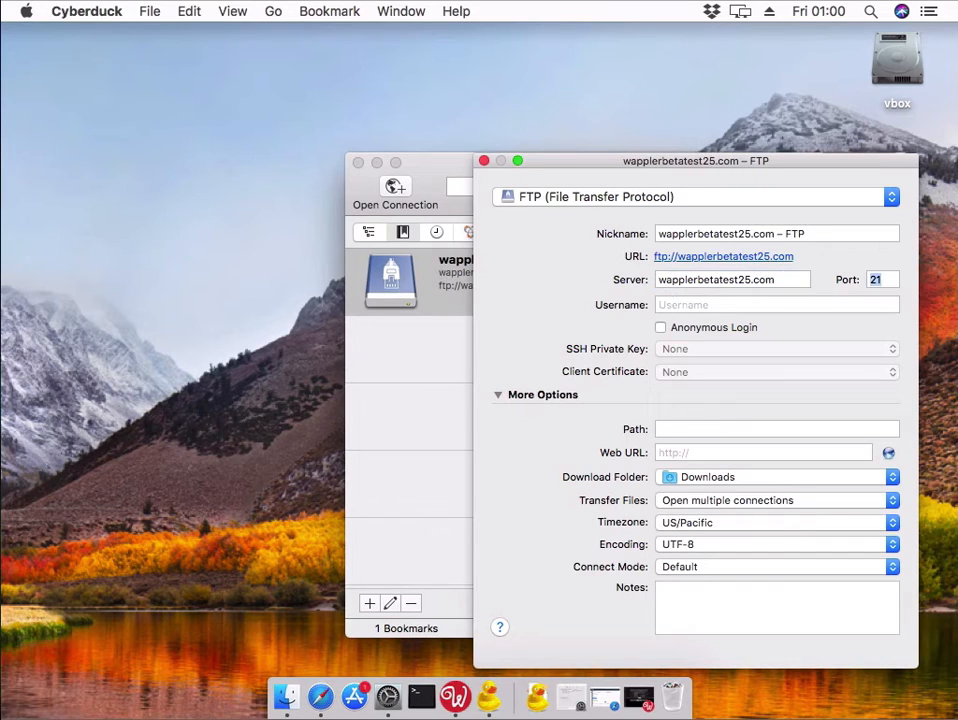
pyautogui.press('Tab')
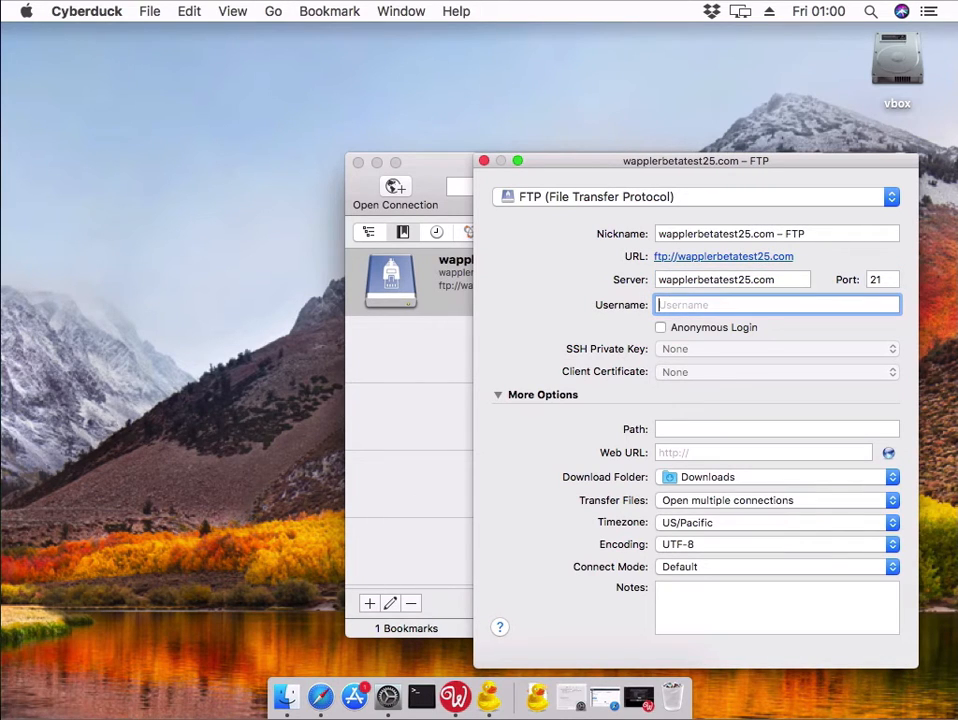
pyautogui.write('paul')
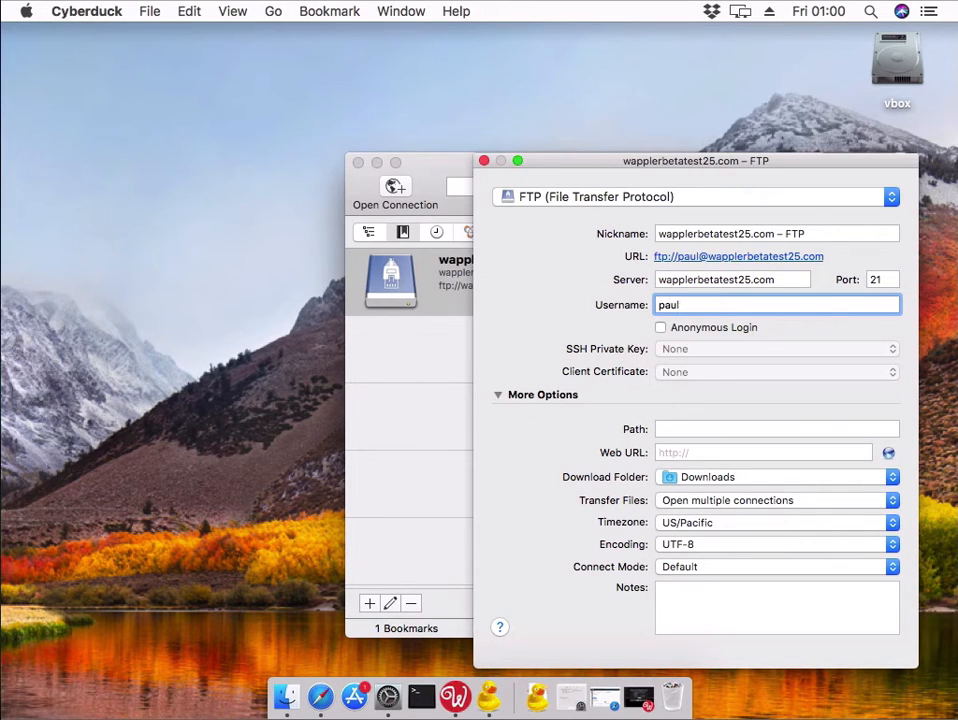
pyautogui.click(330, 695)
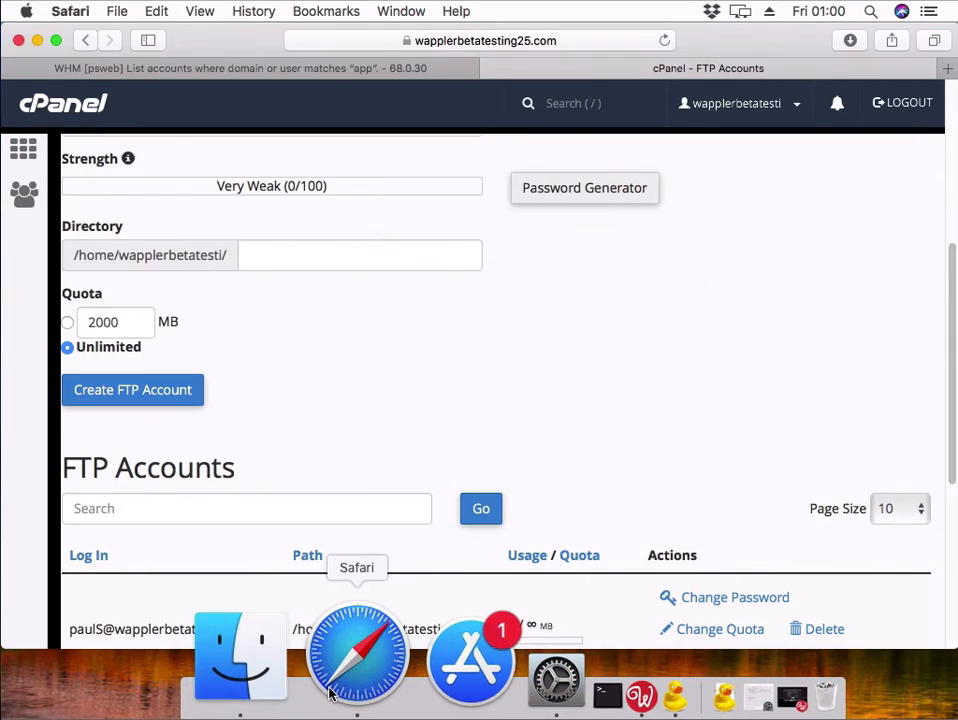
# - Show cPanel's manual FTP settings (ftp.wapplerbetatesting25.com, port 21) and return to Cyberduck
pyautogui.scroll(1, 618, 423)
pyautogui.scroll(-3, 618, 423)
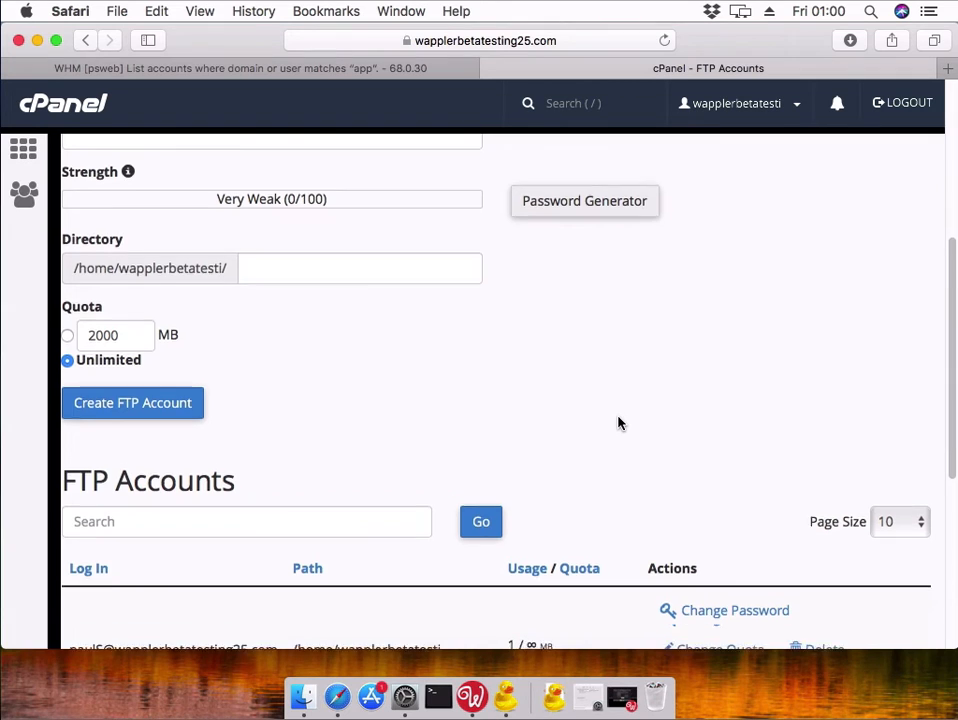
pyautogui.scroll(-3, 618, 423)
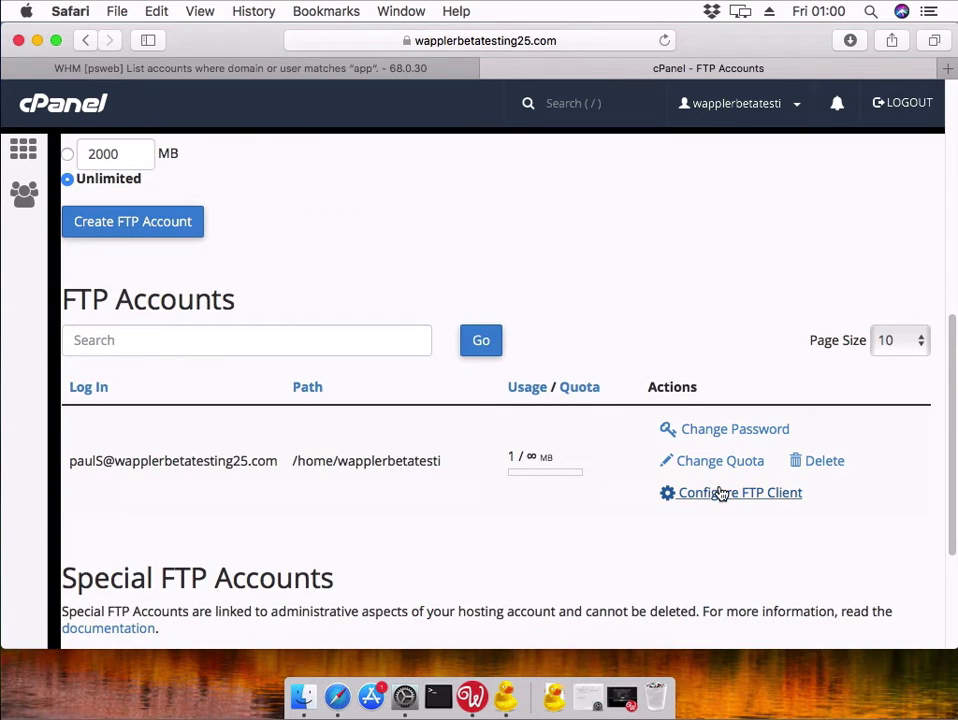
pyautogui.click(720, 494)
pyautogui.scroll(-1, 663, 488)
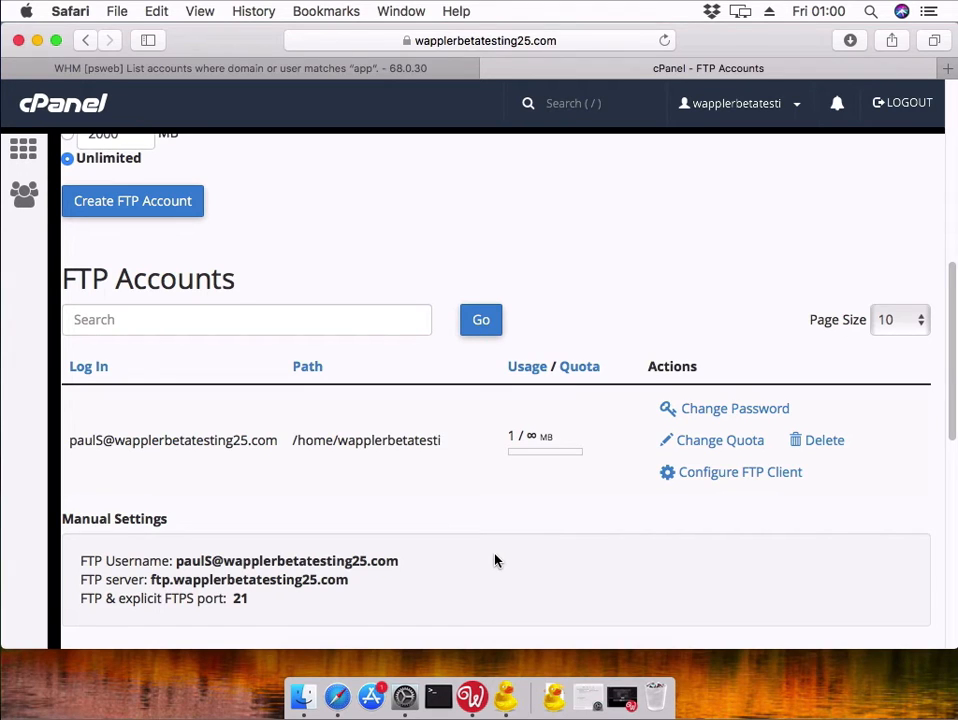
pyautogui.click(513, 690)
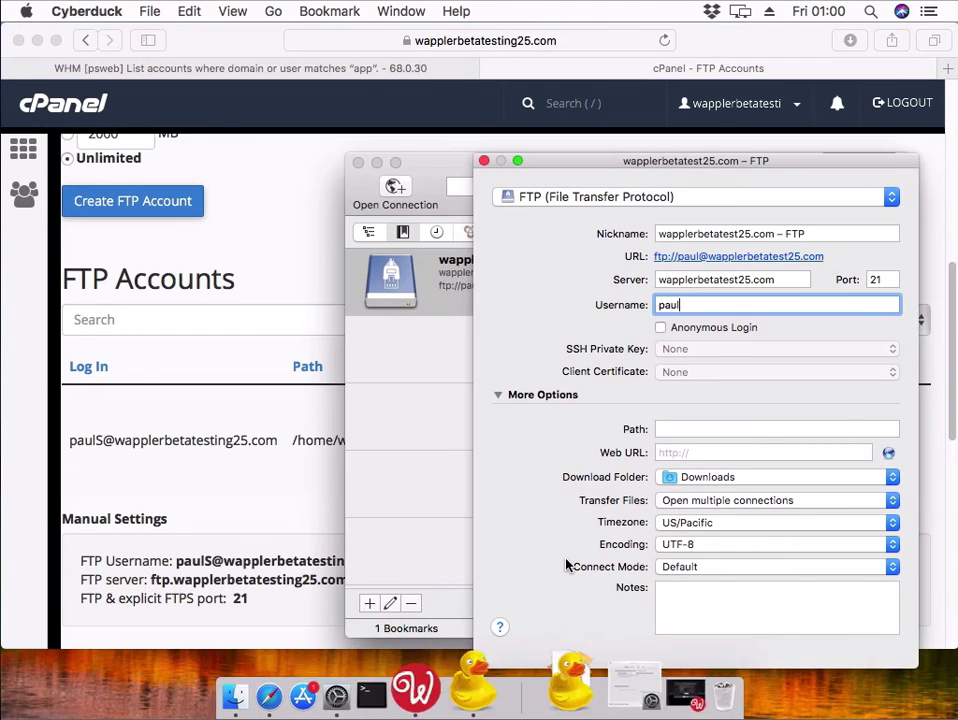
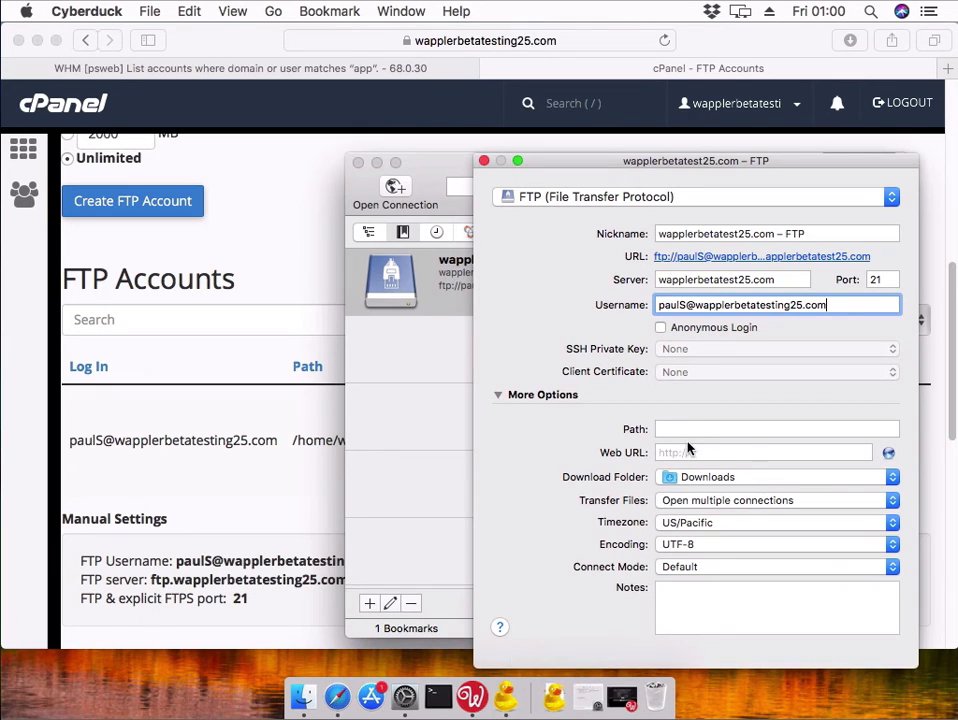
# - Complete the bookmark's full FTP login, set its Path to /public_html, and close the editor
pyautogui.click(690, 430)
pyautogui.click(690, 429)
pyautogui.write('/public_')
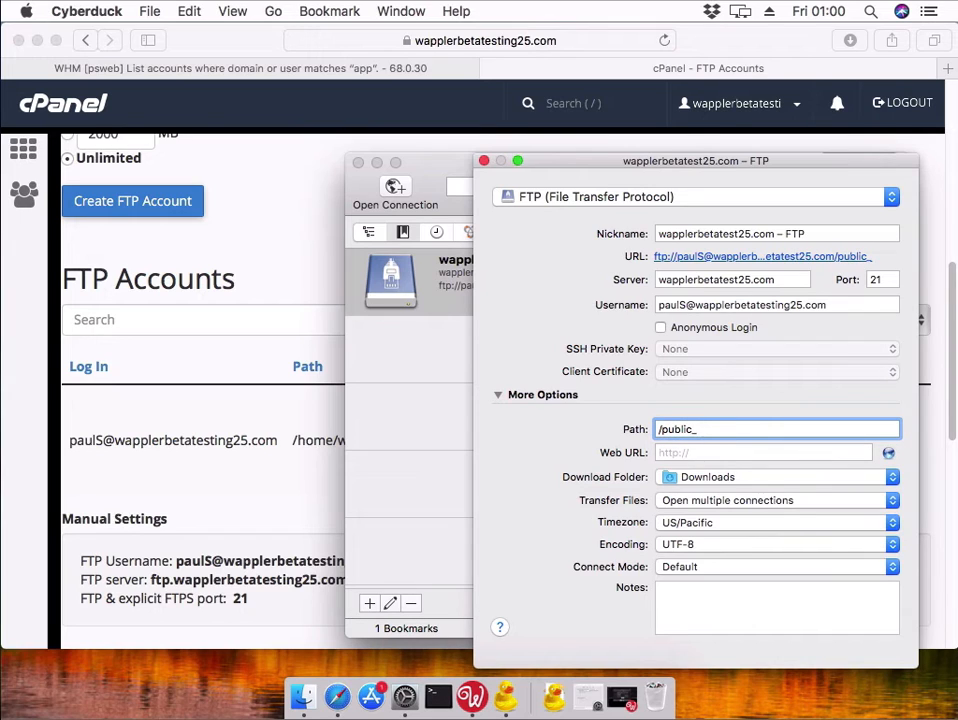
pyautogui.write('html/')
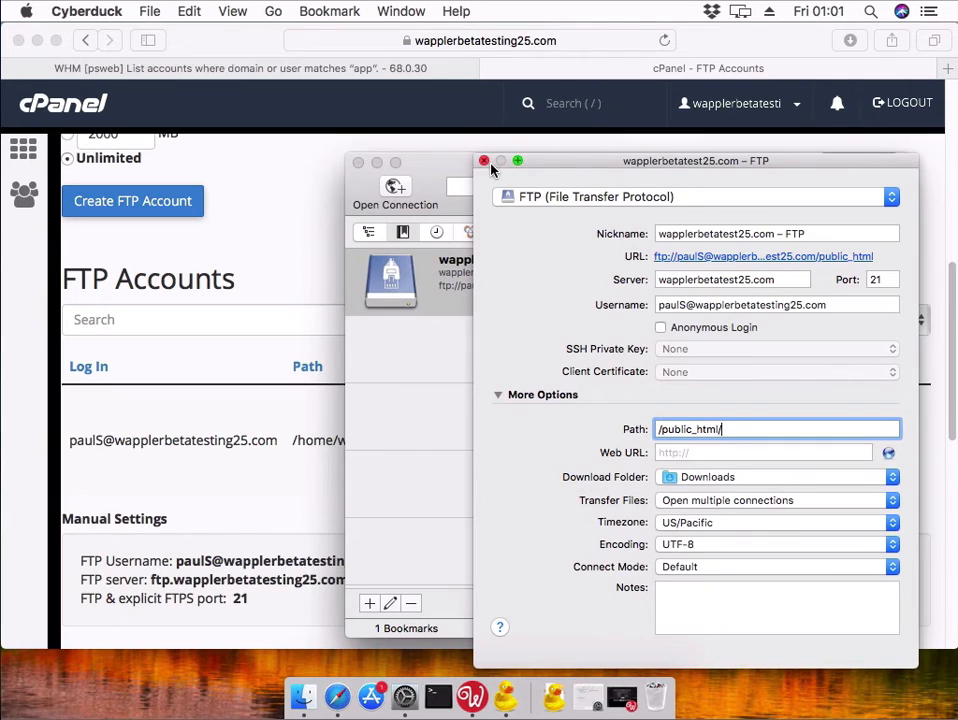
pyautogui.click(484, 163)
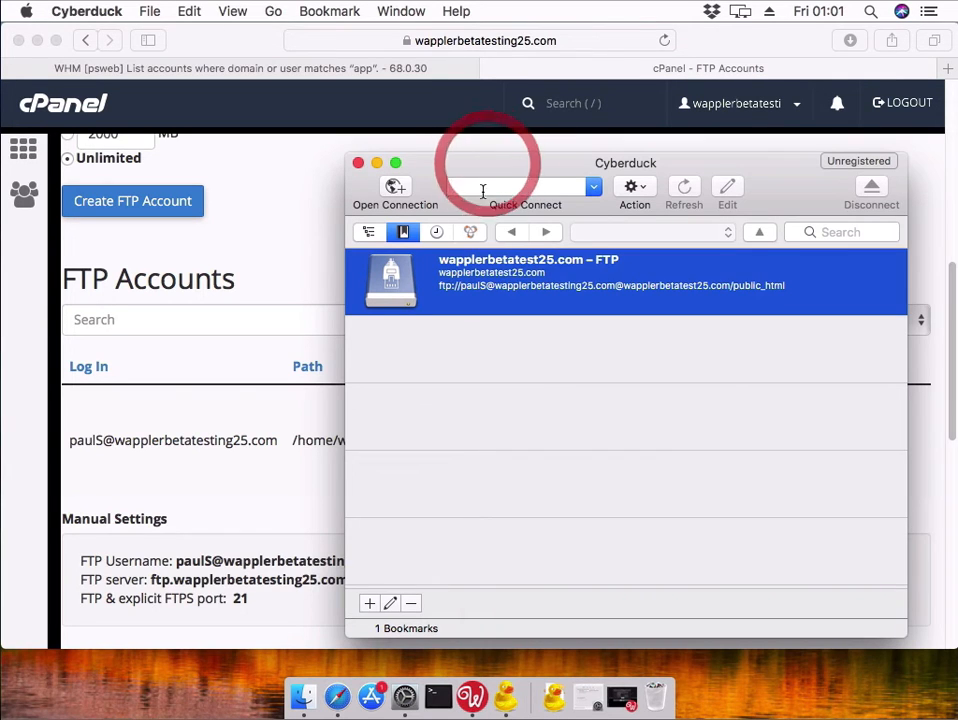
pyautogui.doubleClick(516, 289)
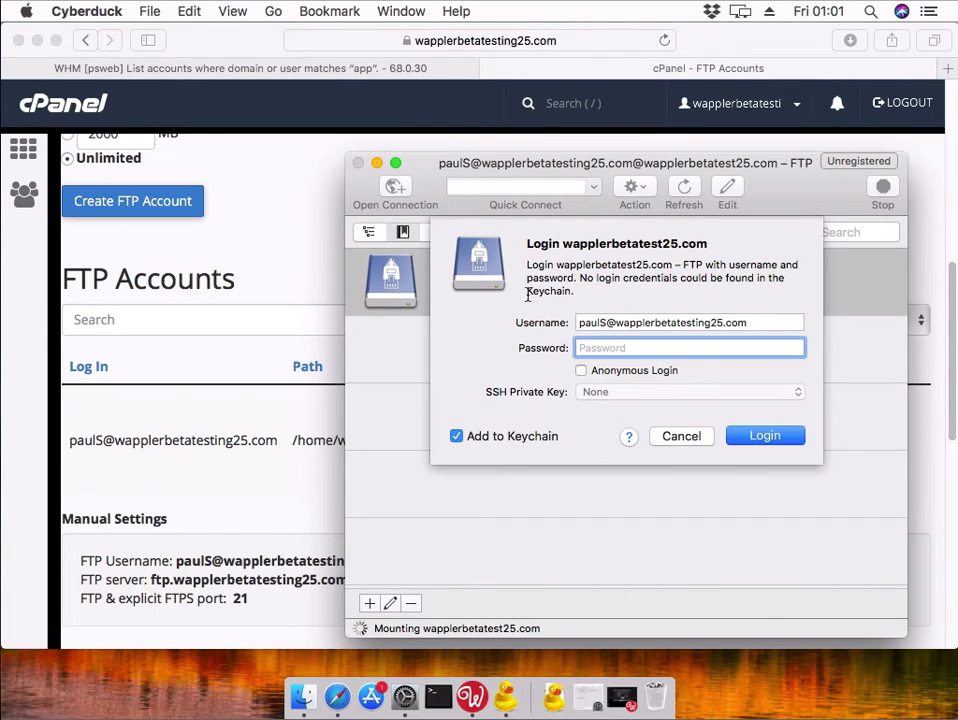
pyautogui.write('••')
pyautogui.press('Return')
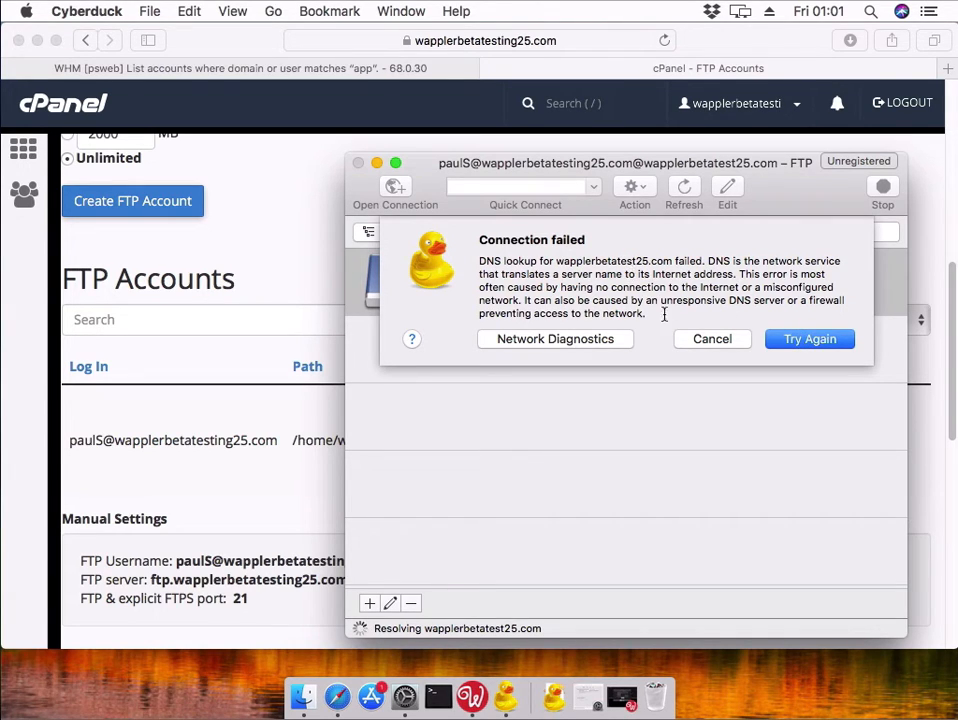
pyautogui.click(712, 339)
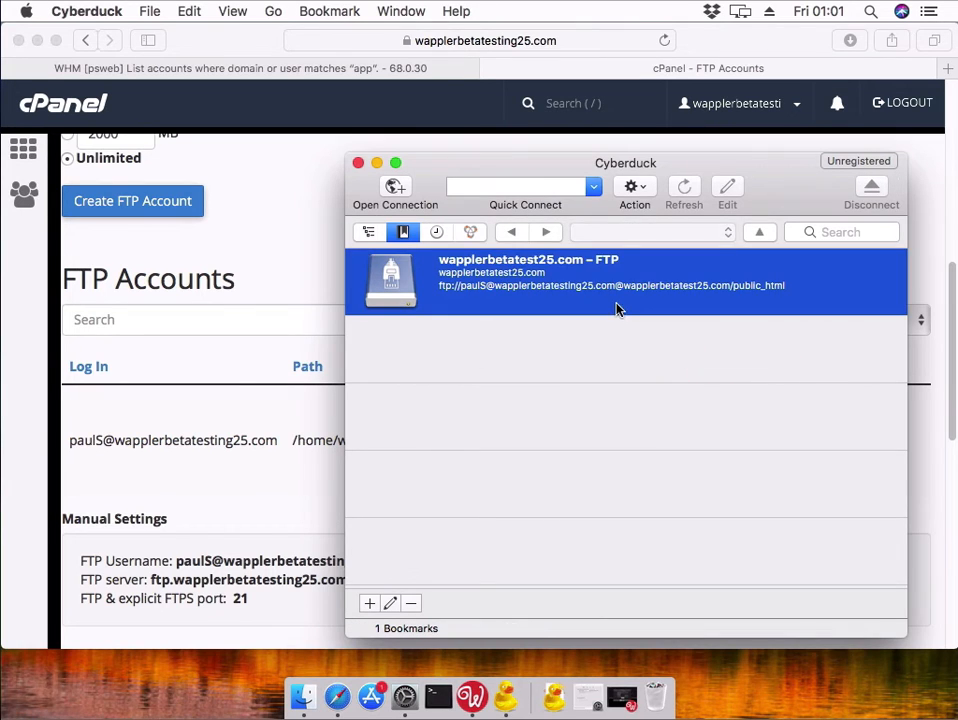
pyautogui.rightClick(616, 303)
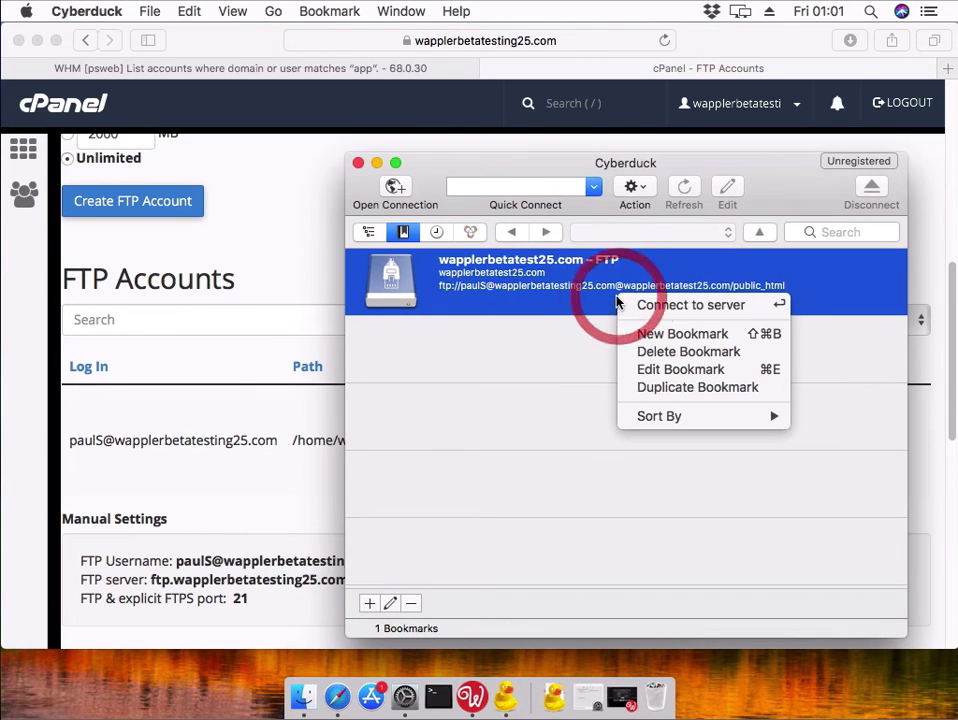
# - Fix the bookmark server to wapplerbetatesting25.com and connect over plain FTP to /public_html
pyautogui.click(661, 368)
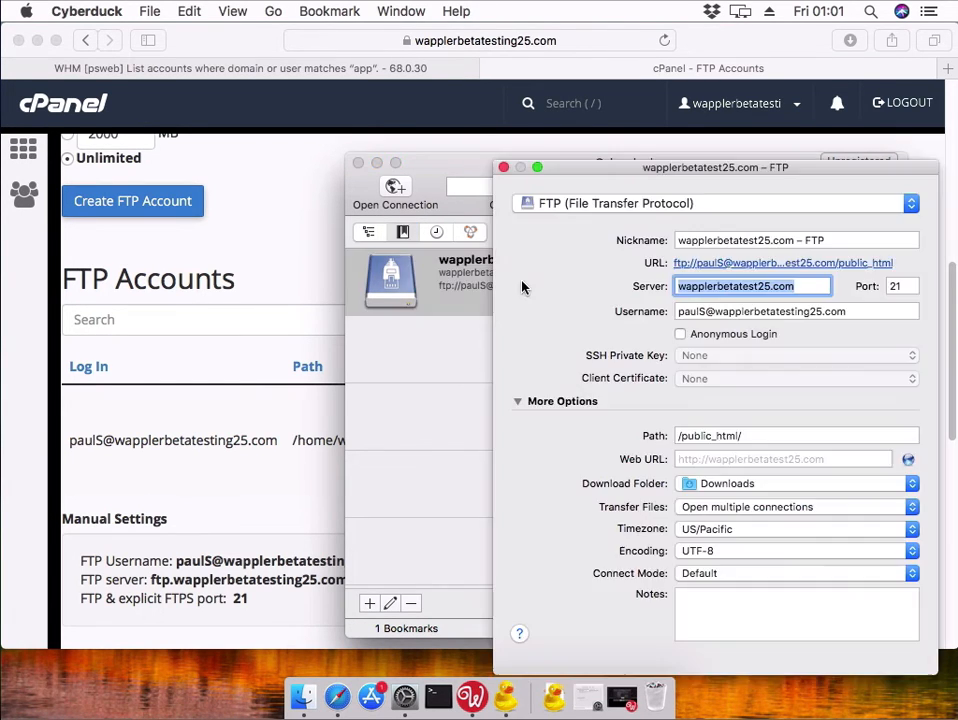
pyautogui.click(757, 287)
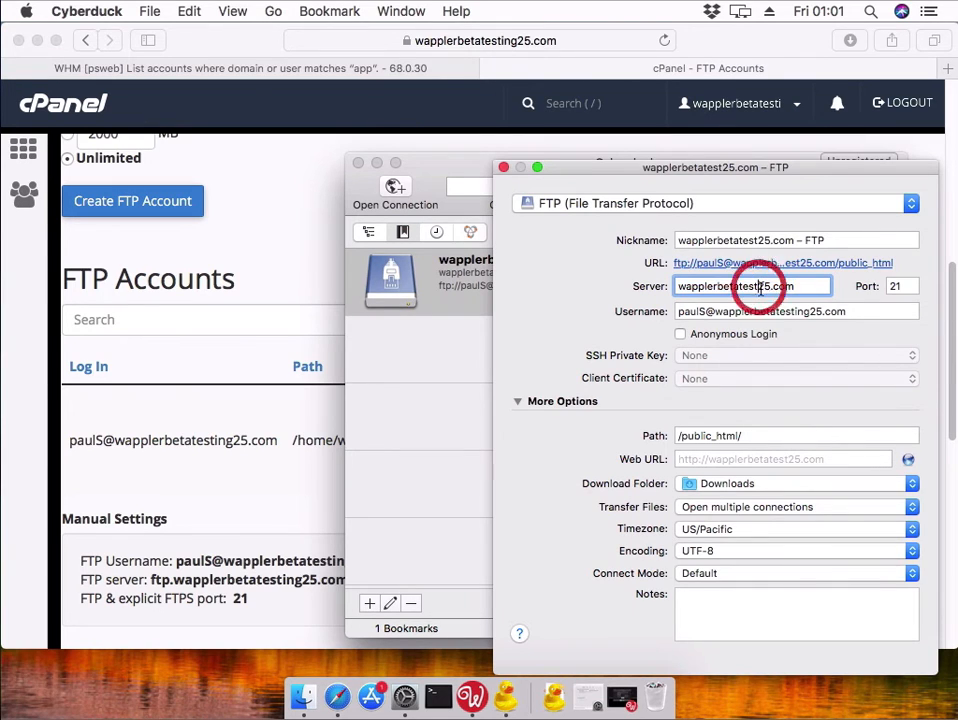
pyautogui.write('ing')
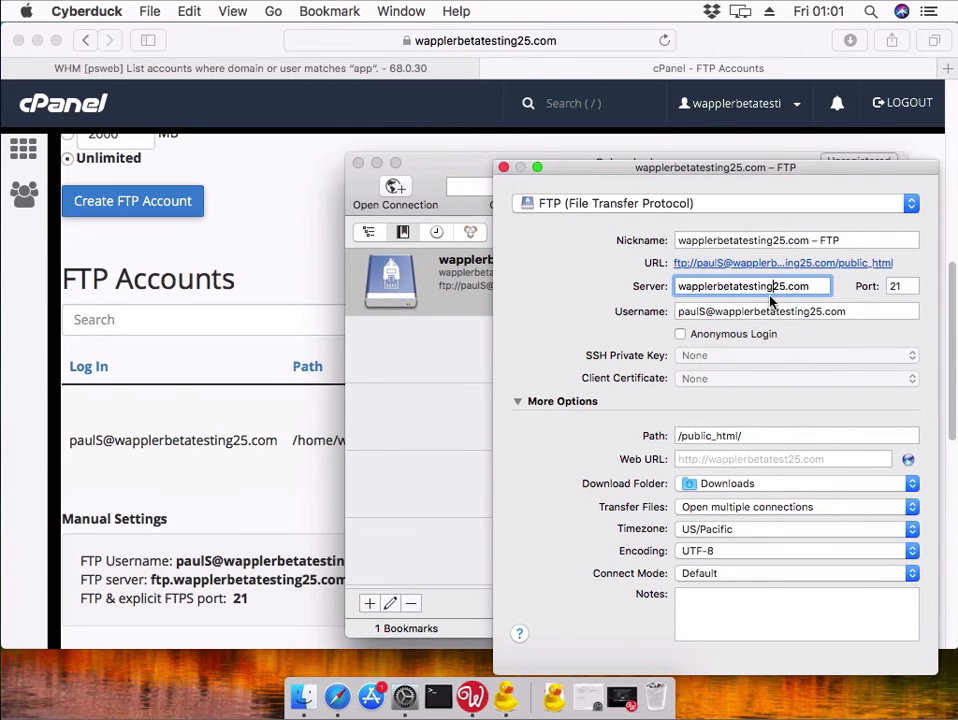
pyautogui.click(503, 167)
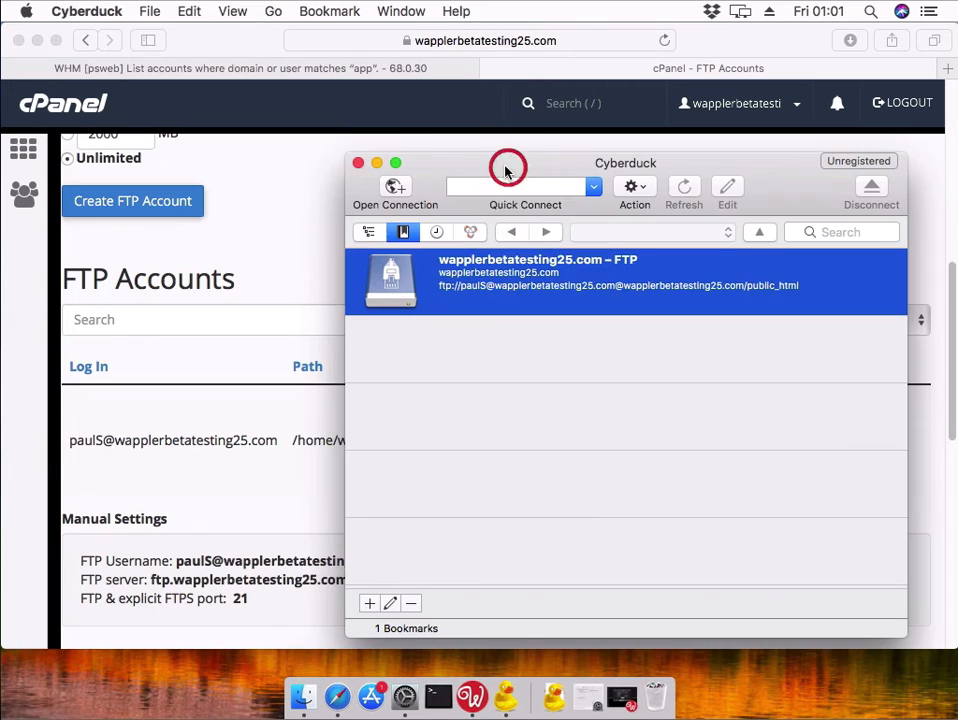
pyautogui.doubleClick(541, 276)
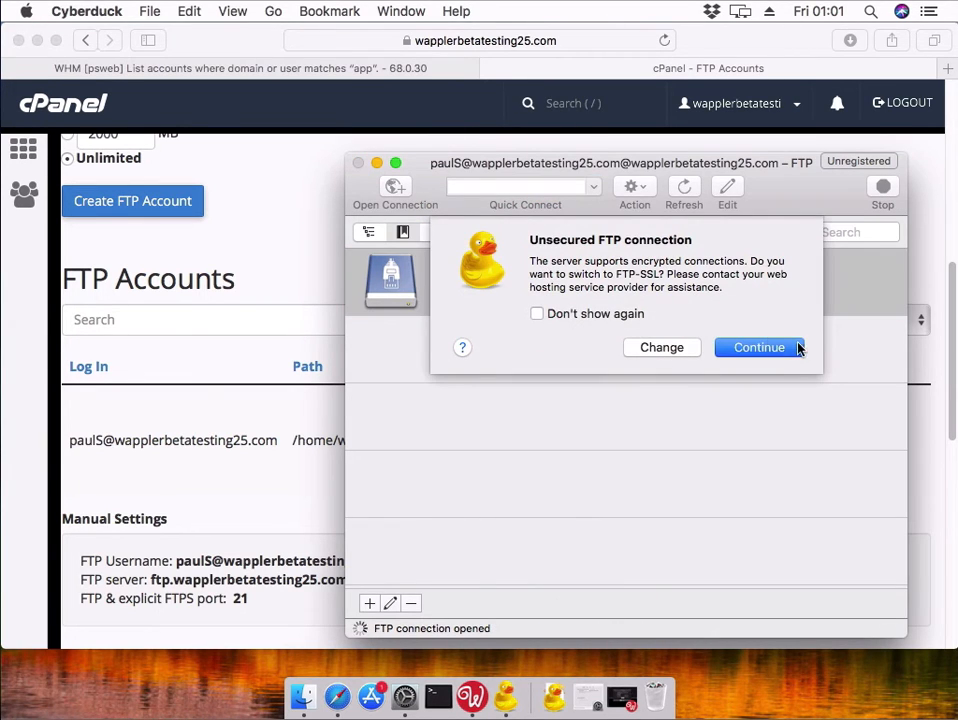
pyautogui.click(792, 347)
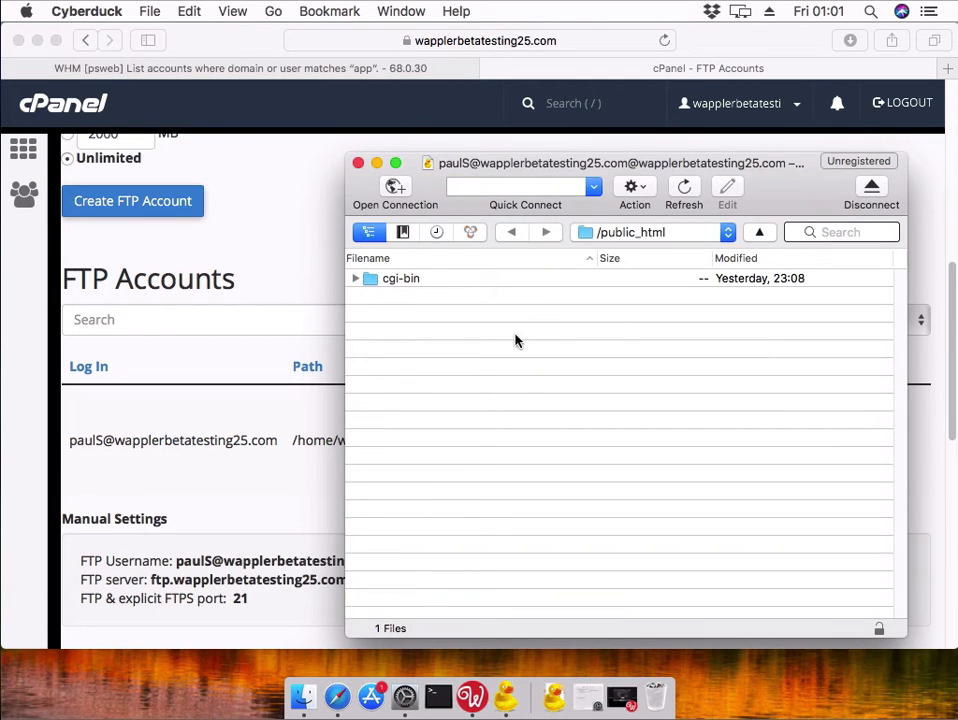
# - Create a Checkifthisishere folder in /public_html, then close Cyberduck and return to Wappler
pyautogui.rightClick(411, 330)
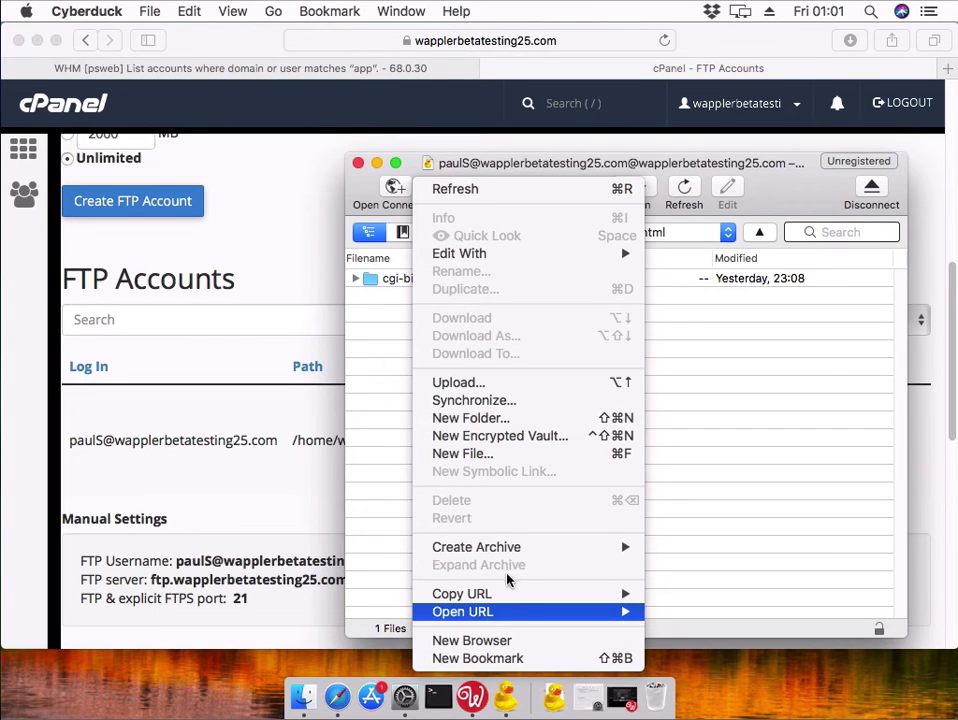
pyautogui.click(516, 421)
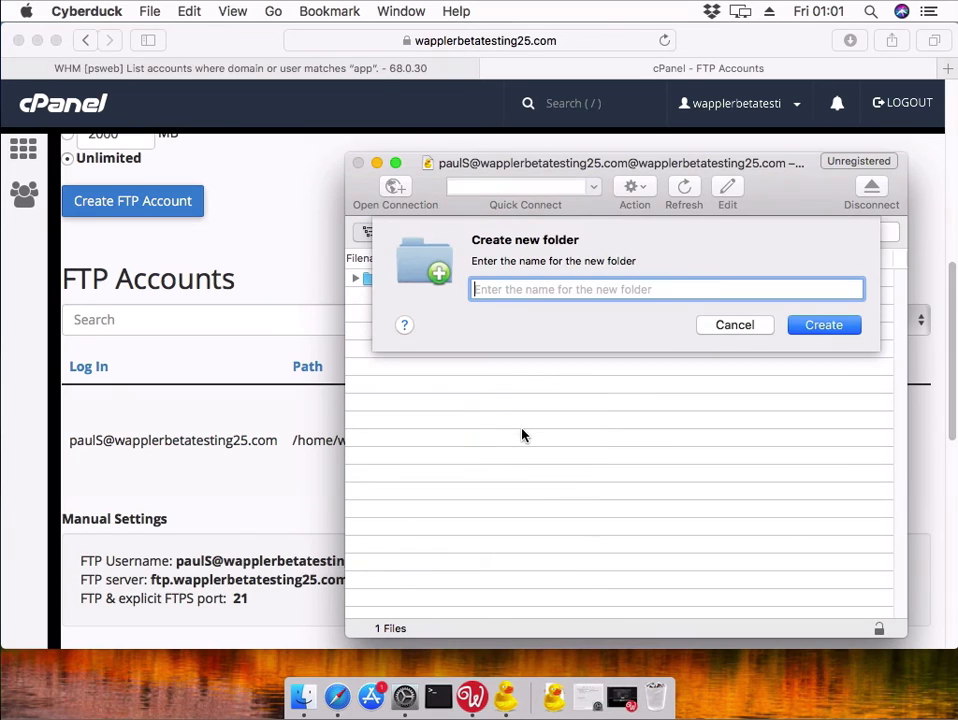
pyautogui.write('Checkif')
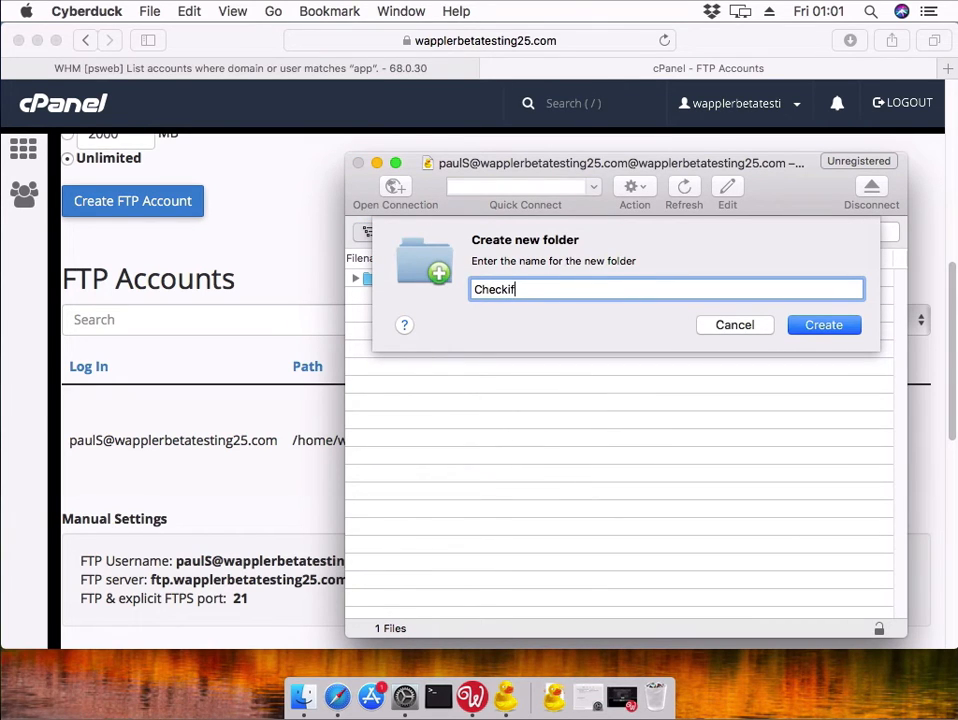
pyautogui.write('thisishere')
pyautogui.press('Return')
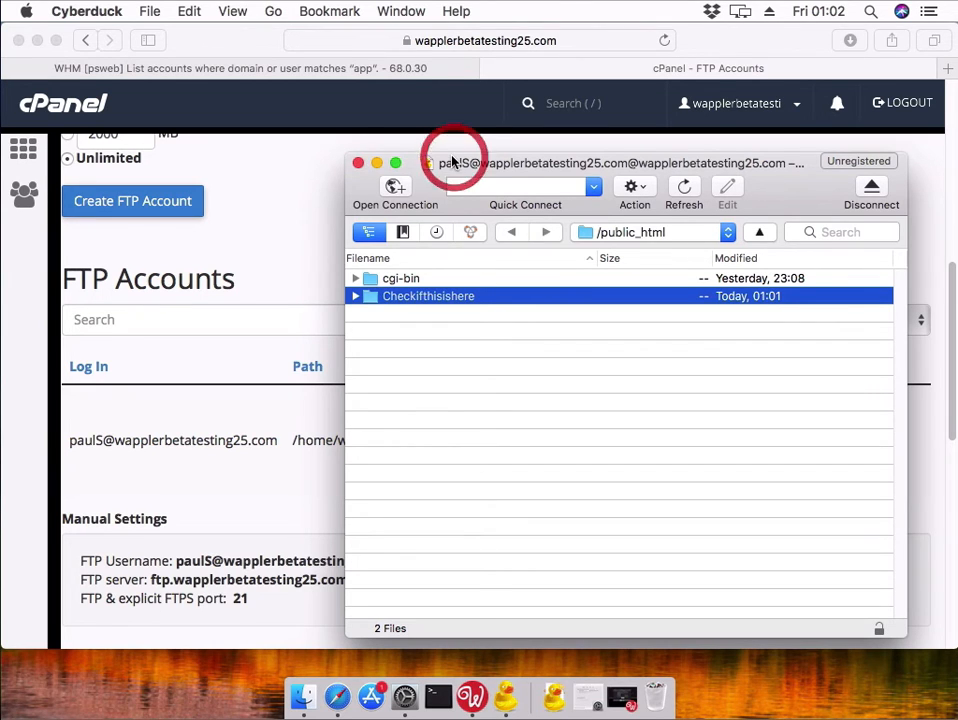
pyautogui.click(359, 162)
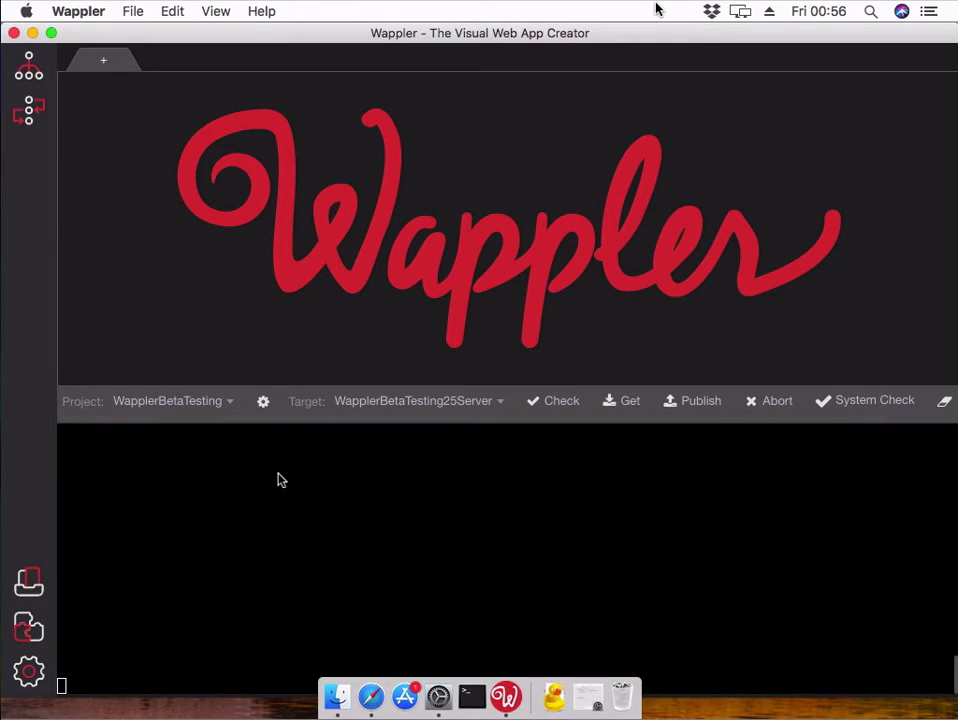
pyautogui.click(278, 475)
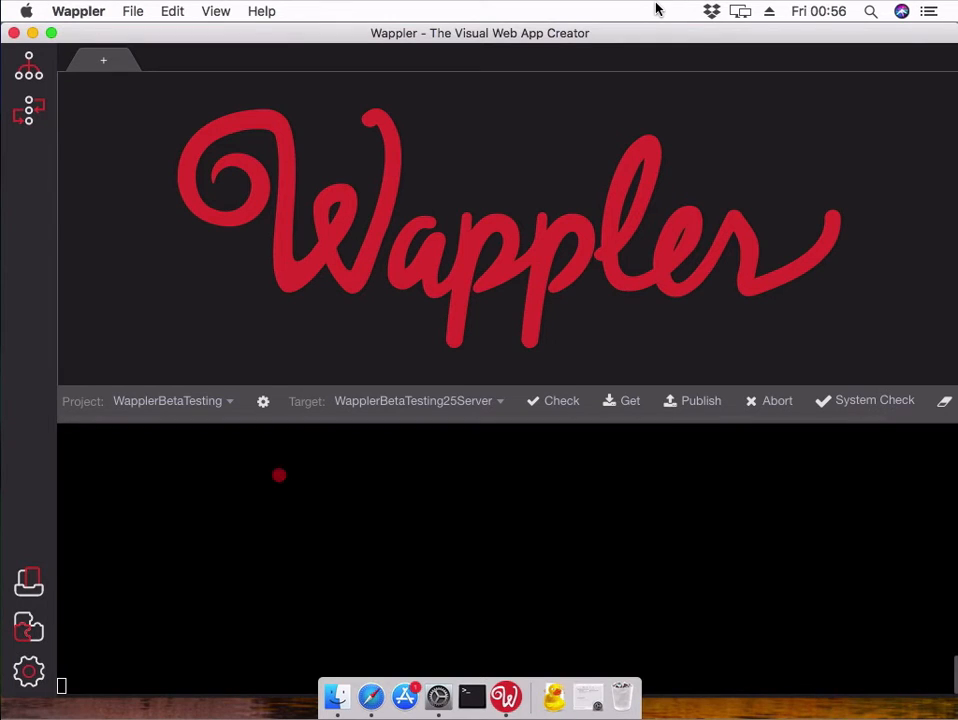
pyautogui.click(264, 402)
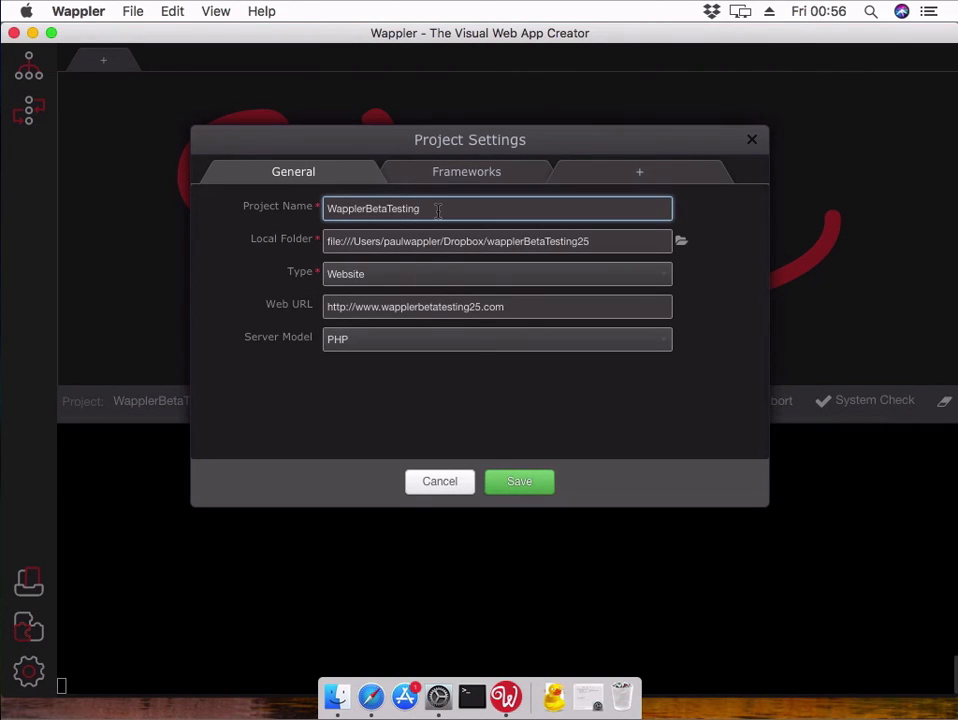
pyautogui.click(628, 174)
pyautogui.click(500, 211)
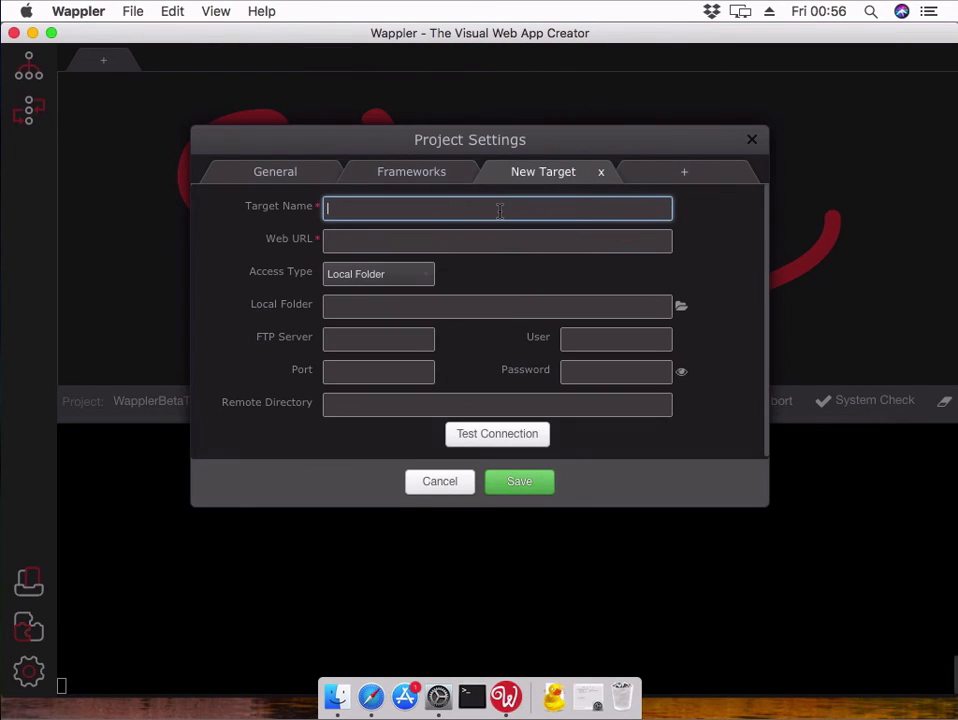
pyautogui.write('WapplerBetaTesting25')
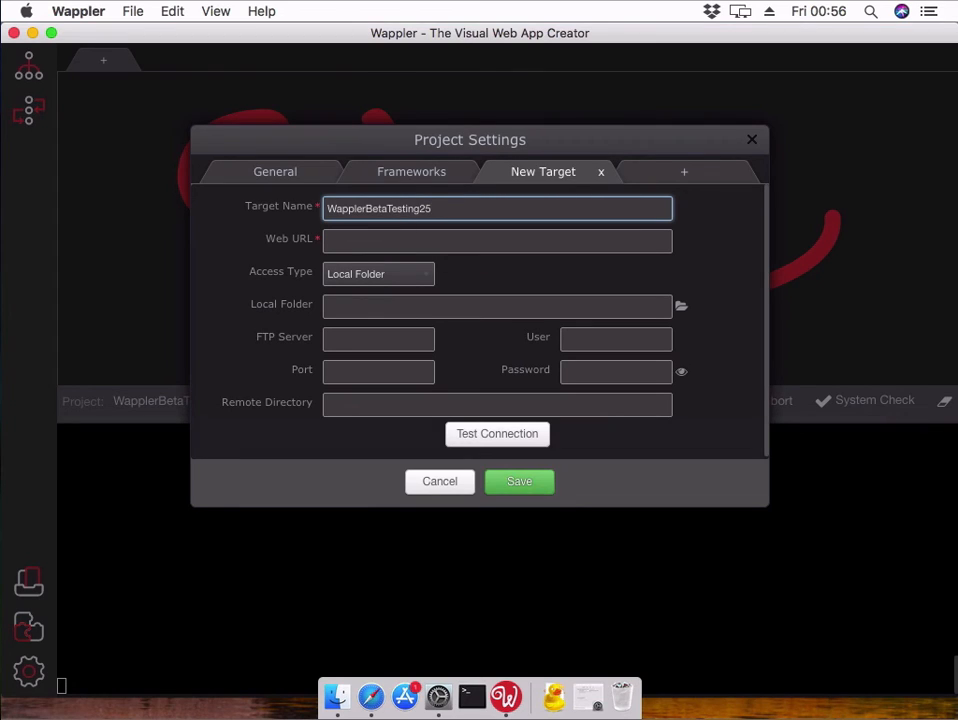
pyautogui.press('Tab')
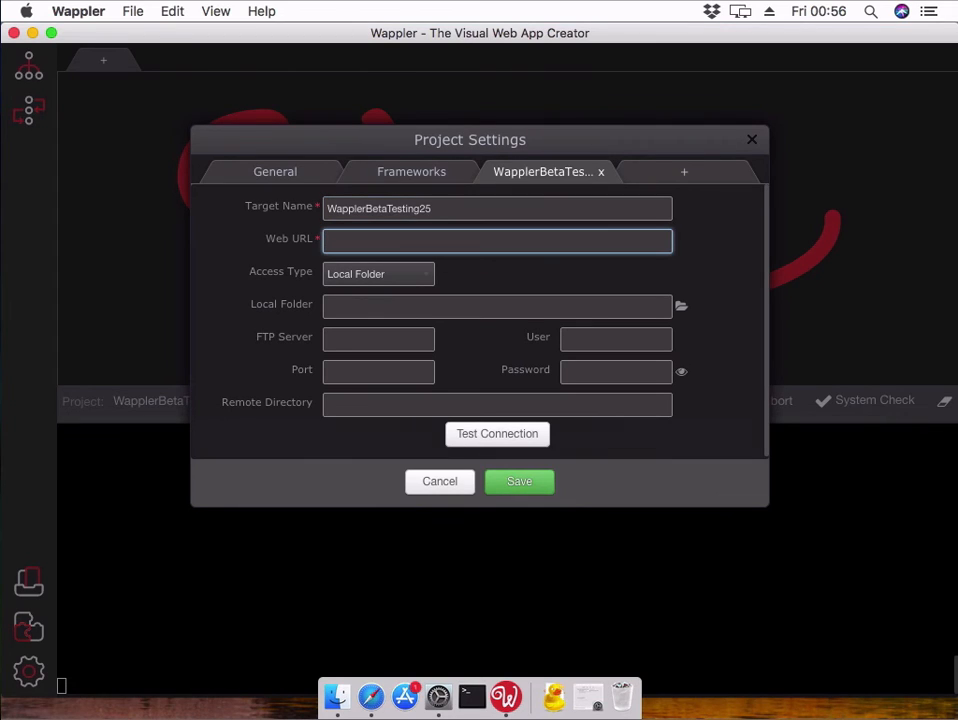
pyautogui.write('http://wapplerbetatesting25.com')
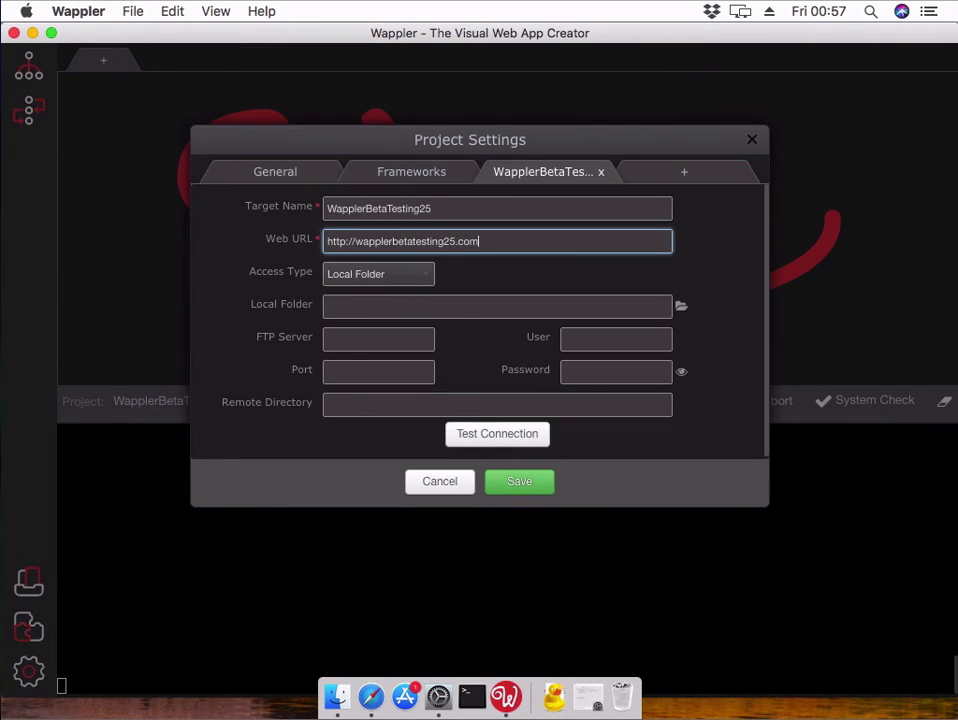
pyautogui.press('Tab')
pyautogui.press('space')
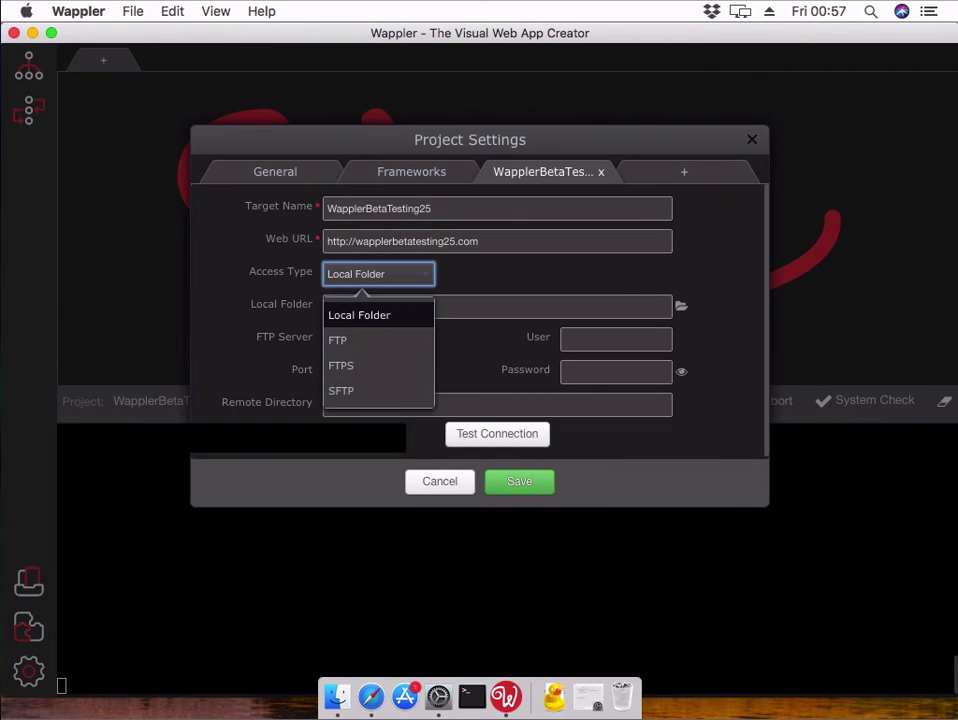
# - Switch the new target's access type from Local Folder to FTP
pyautogui.press('Down')
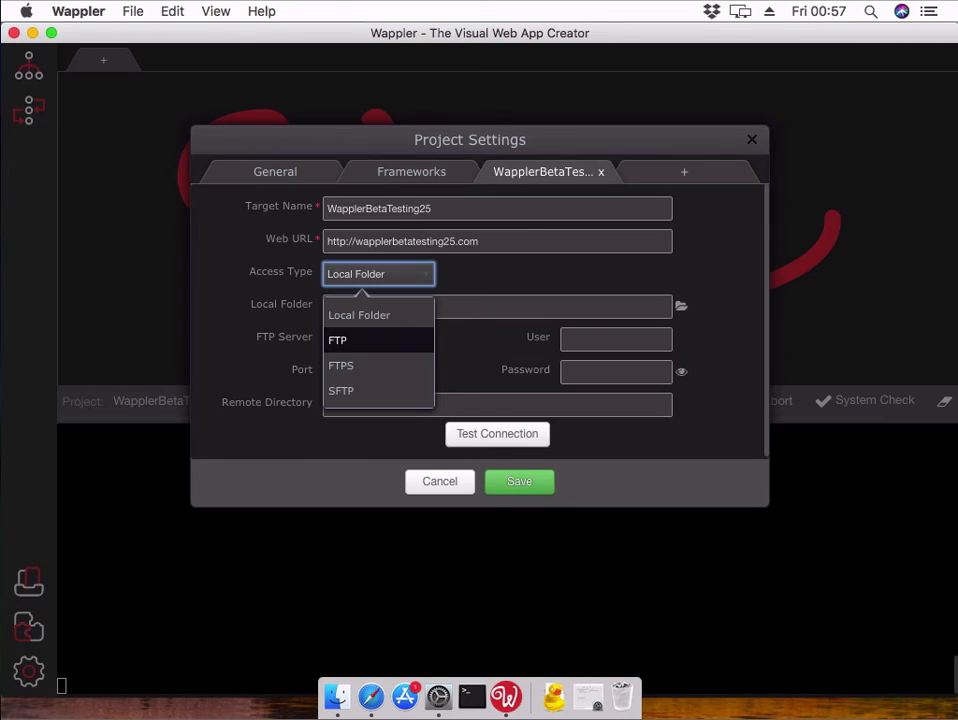
pyautogui.press('space')
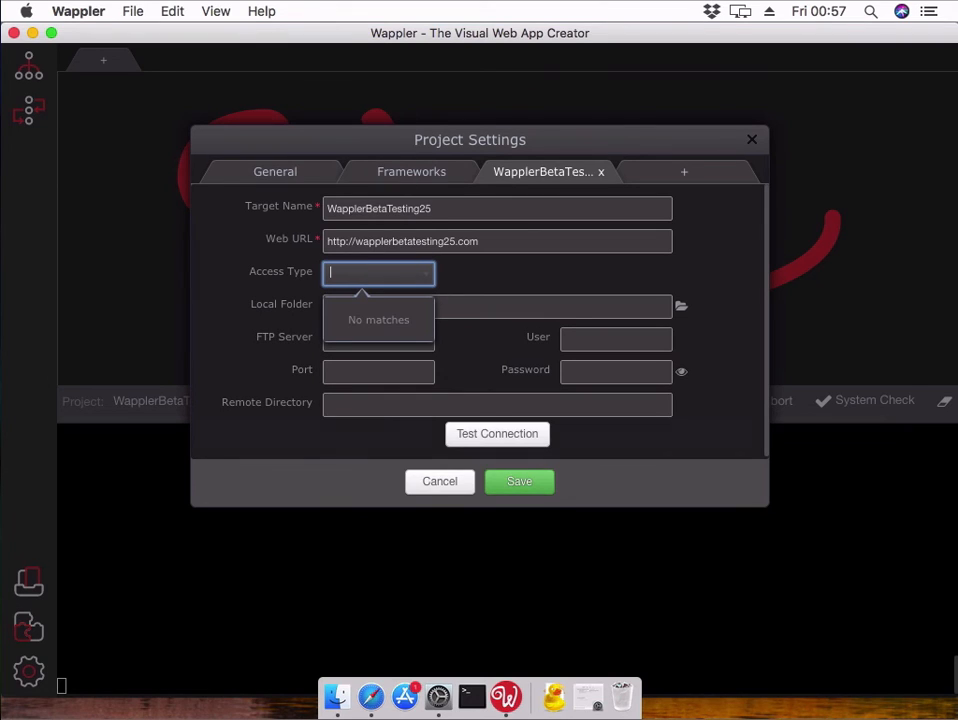
pyautogui.press('BackSpace')
pyautogui.click(378, 340)
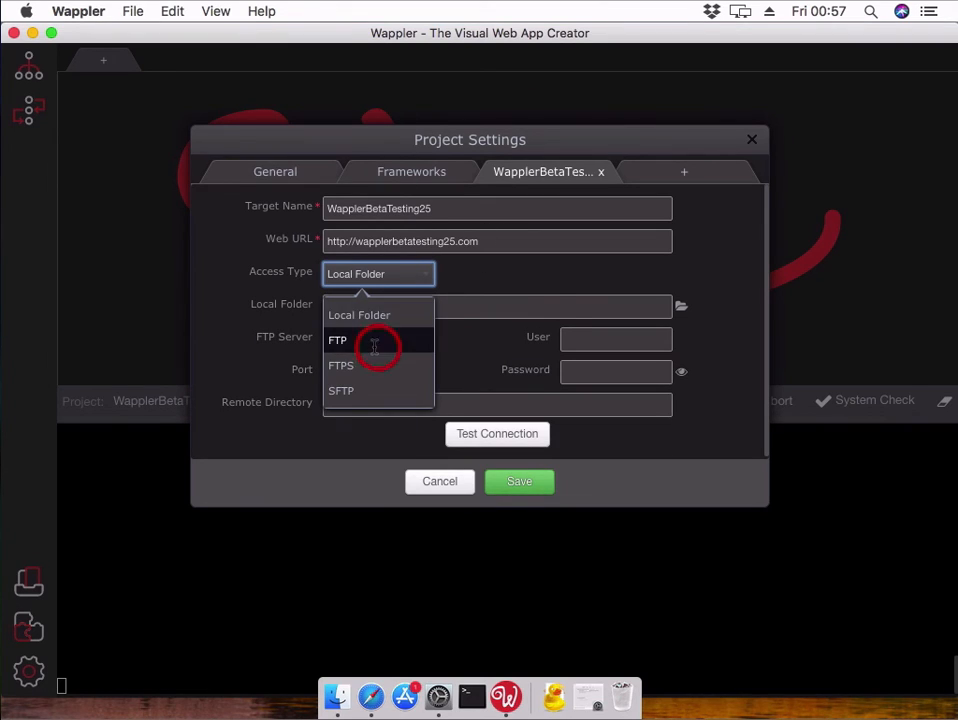
# - Set the FTP server to ftp://wapplerbetatesting25.com on port 21
pyautogui.click(376, 309)
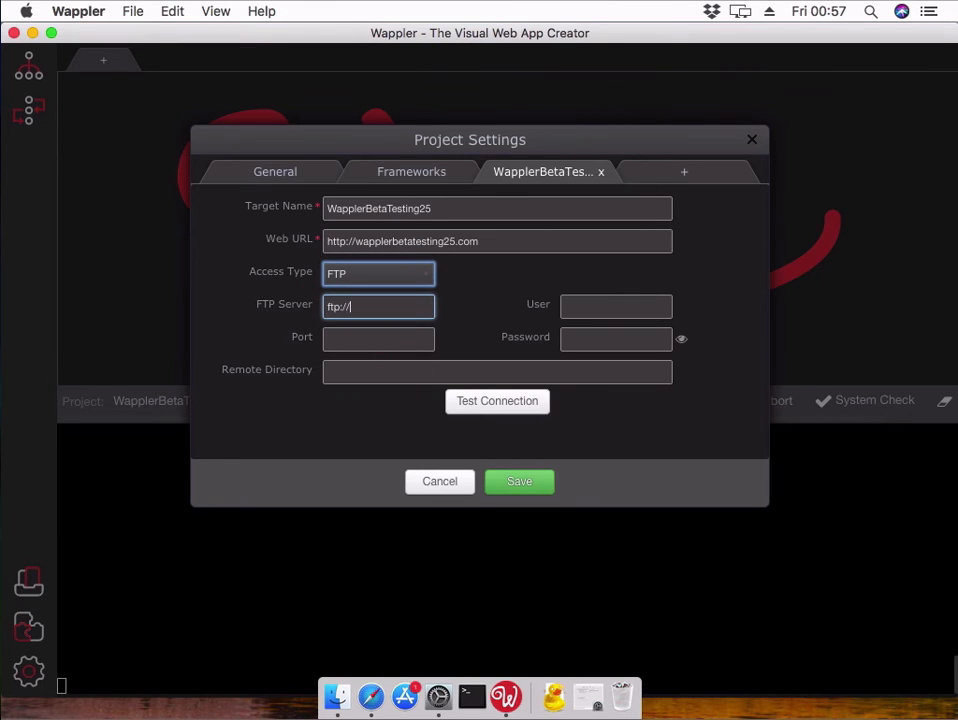
pyautogui.write('ftp://wapplerbetatesting')
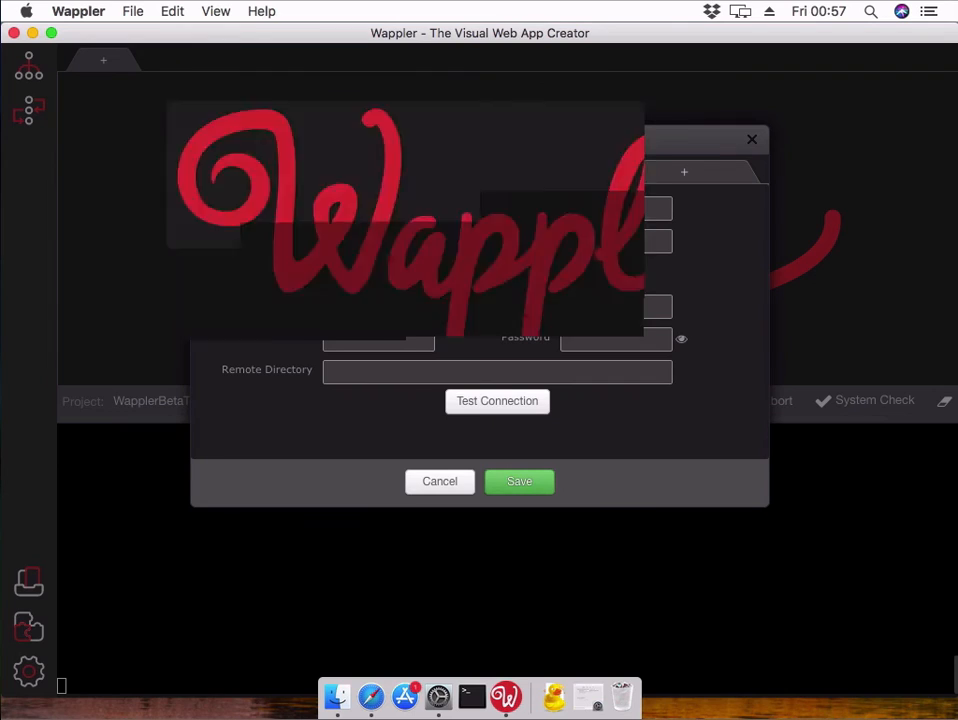
pyautogui.write('25.com')
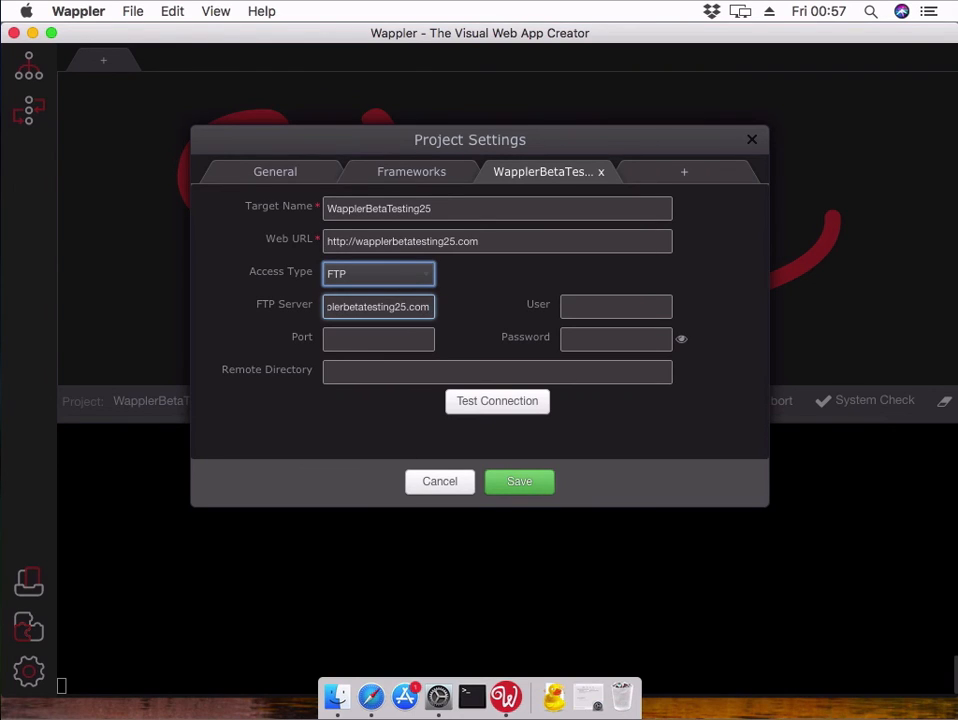
pyautogui.press('Tab')
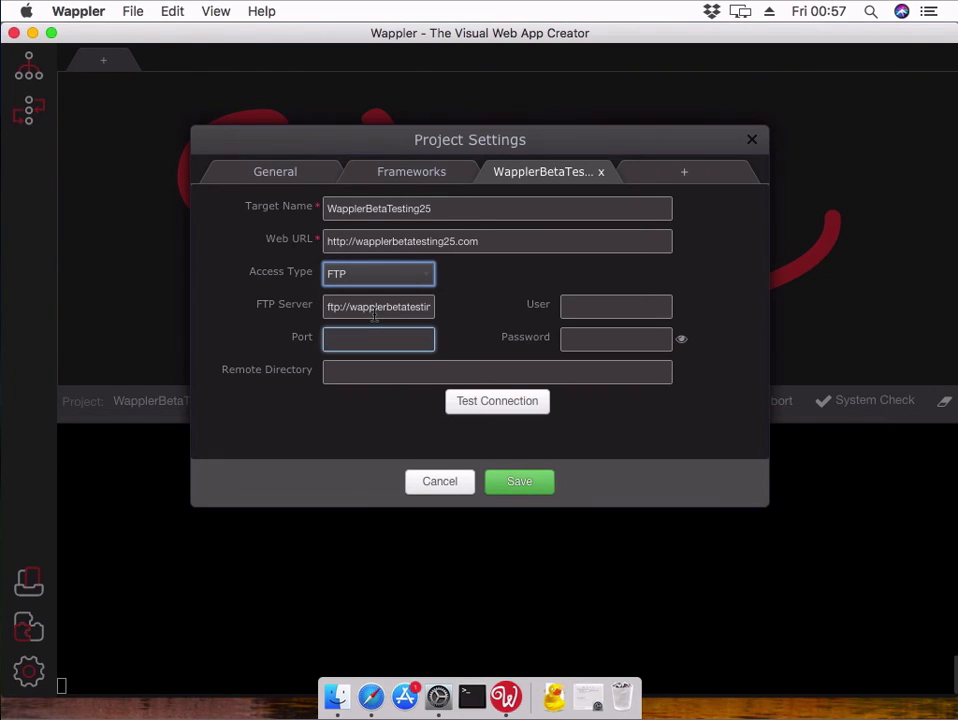
pyautogui.write('21')
pyautogui.press('Tab')
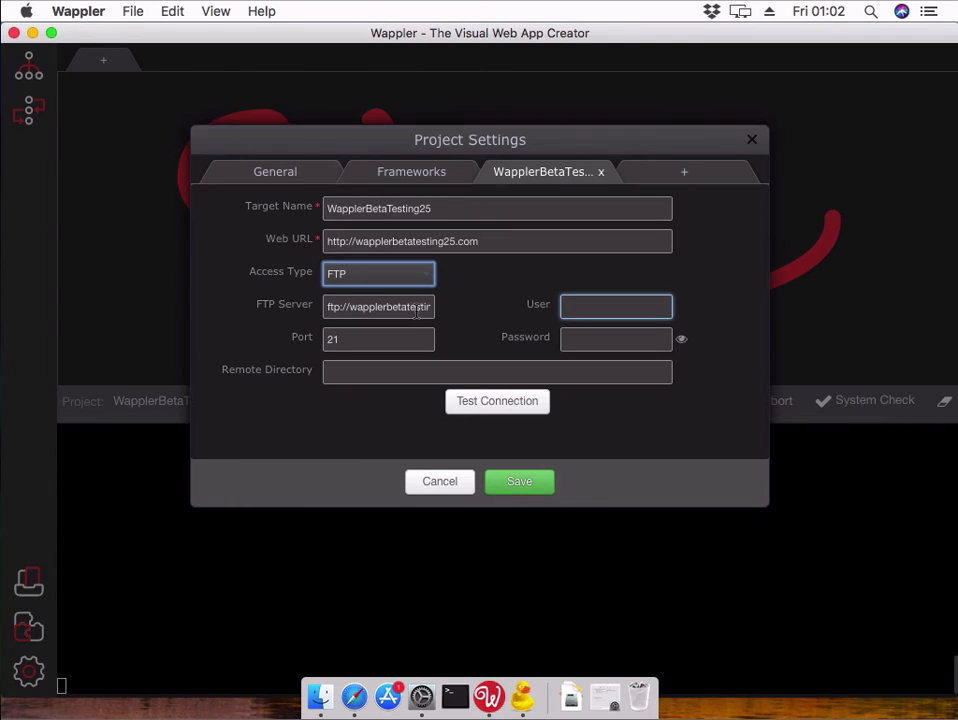
# - Enter the FTP account's user name and password for the target
pyautogui.click(429, 309)
pyautogui.moveTo(429, 309); pyautogui.dragTo(447, 312)
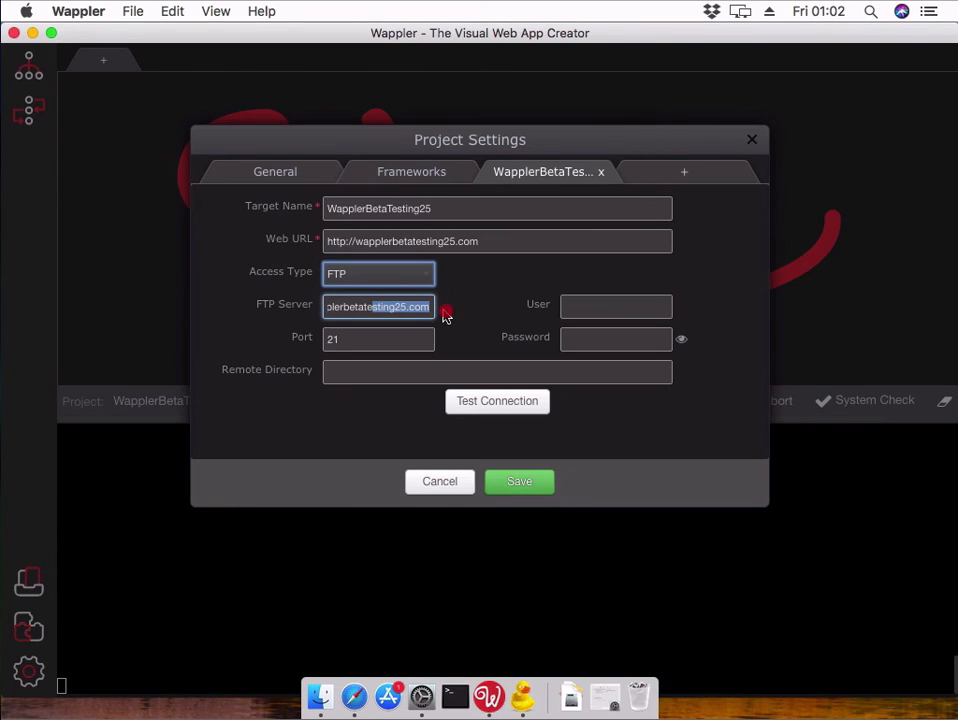
pyautogui.click(594, 310)
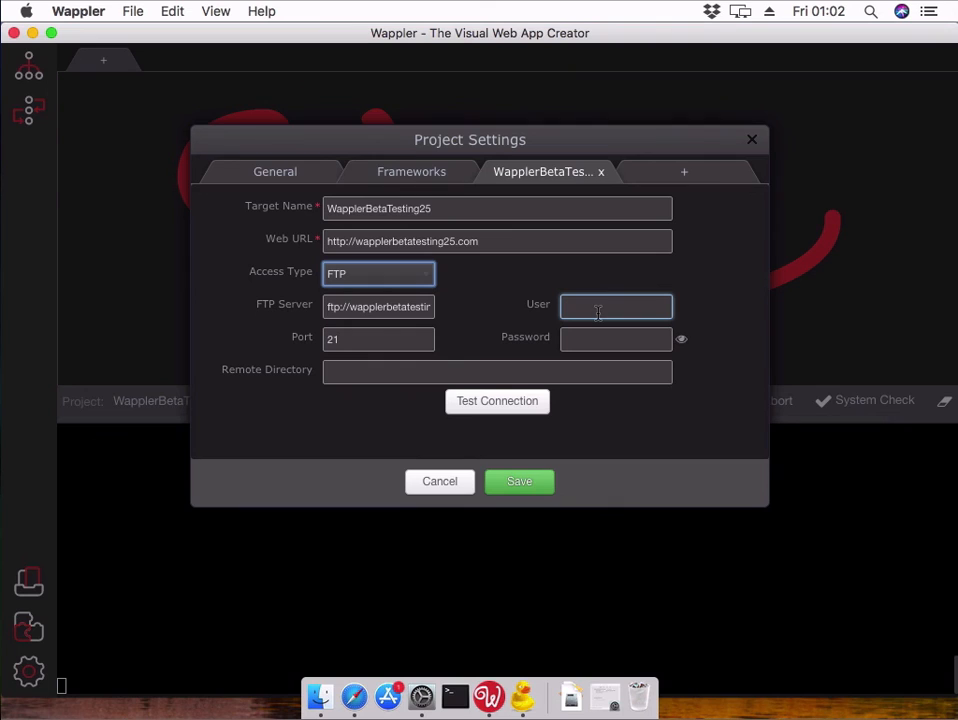
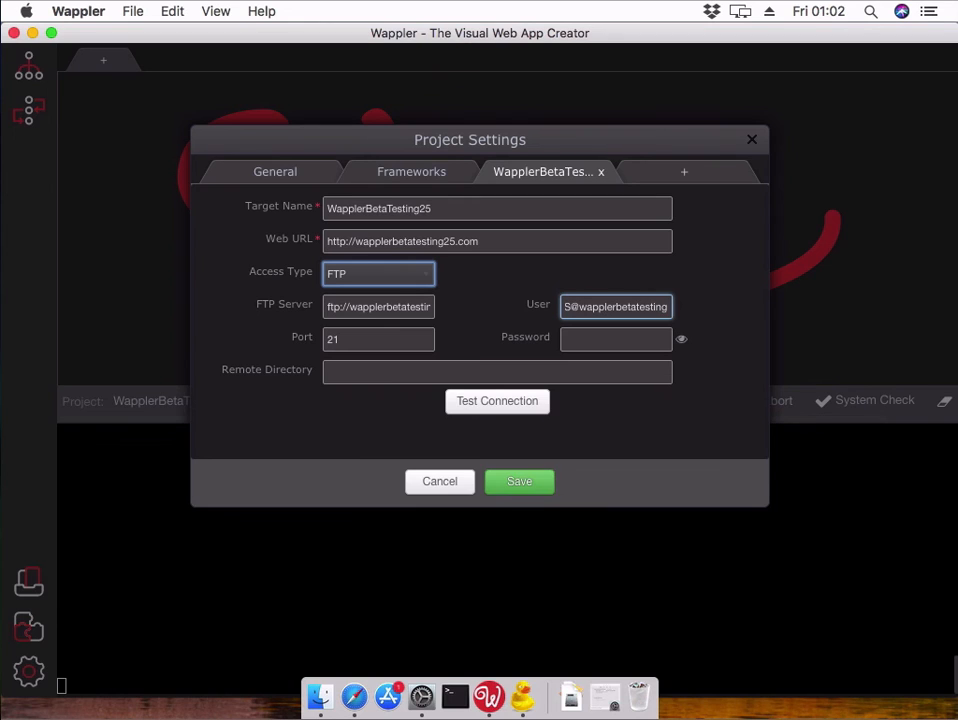
pyautogui.press('Tab')
pyautogui.write('•')
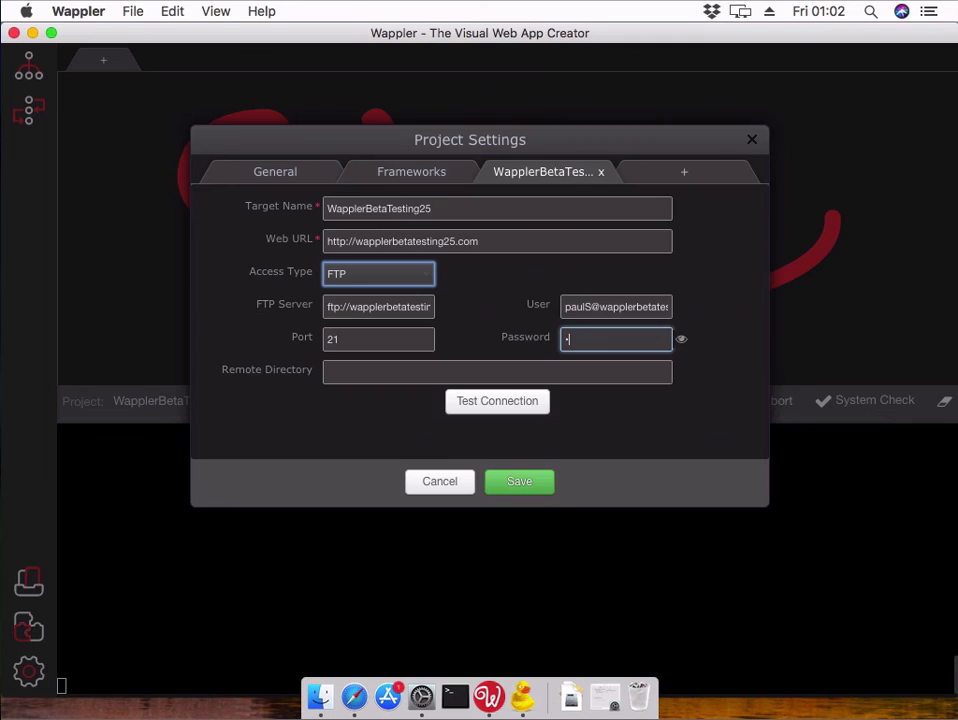
pyautogui.write('••••••••••••')
pyautogui.press('Tab')
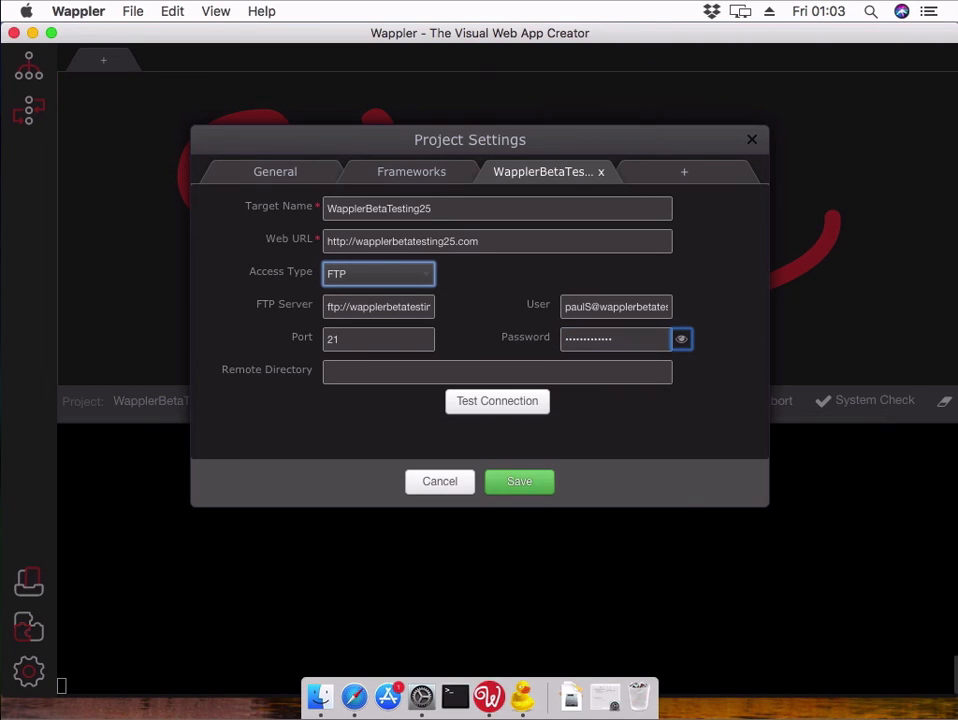
# - Set the remote directory to /public_html and test the FTP connection
pyautogui.click(485, 377)
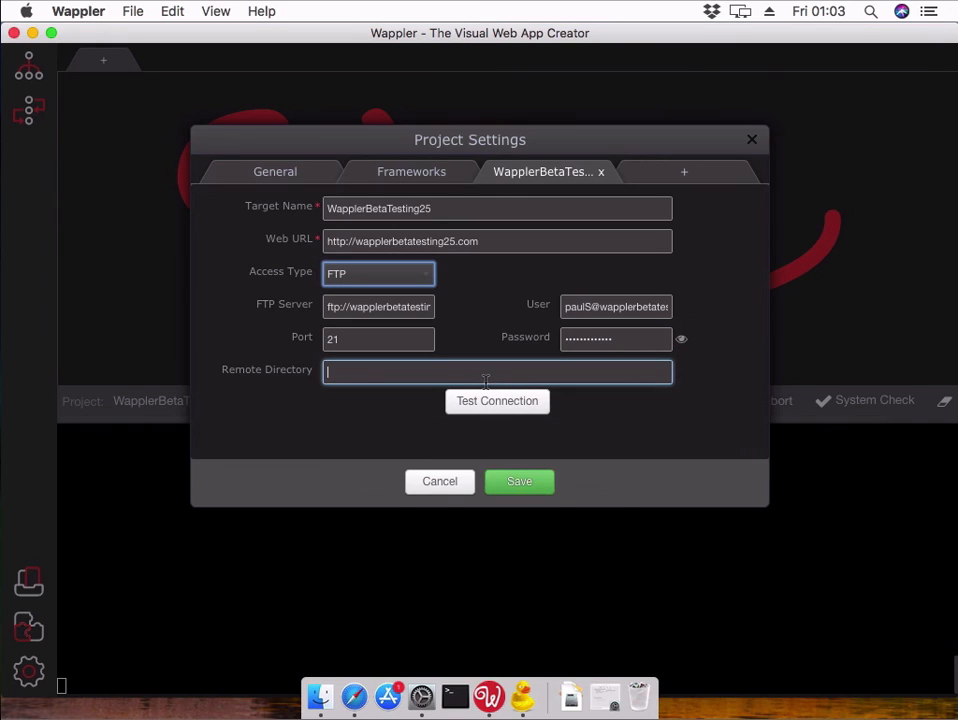
pyautogui.write('/public')
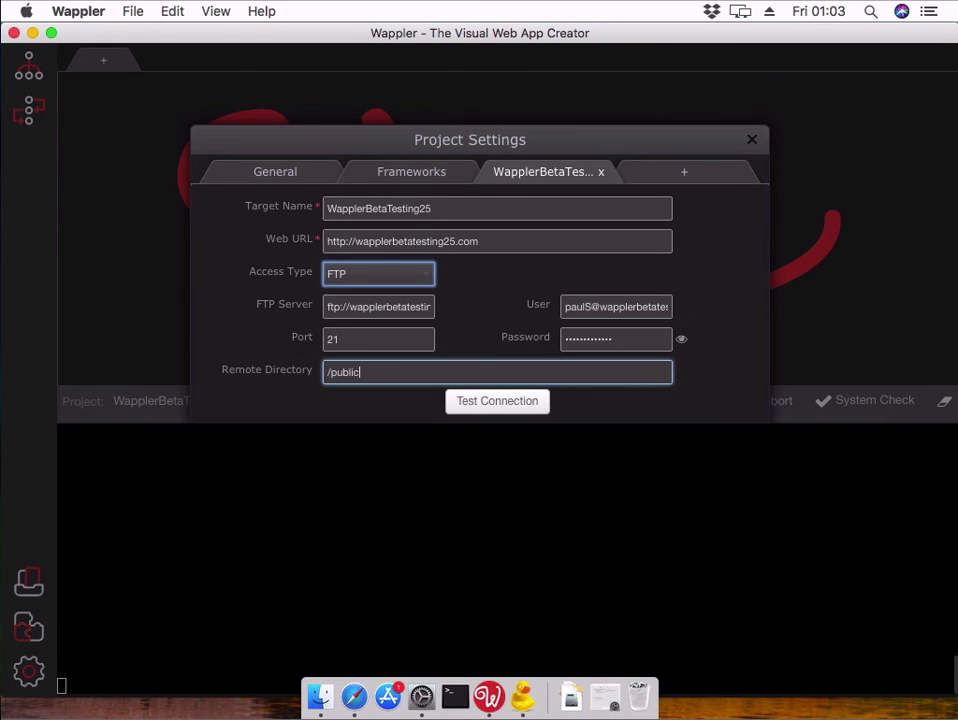
pyautogui.write('_html/')
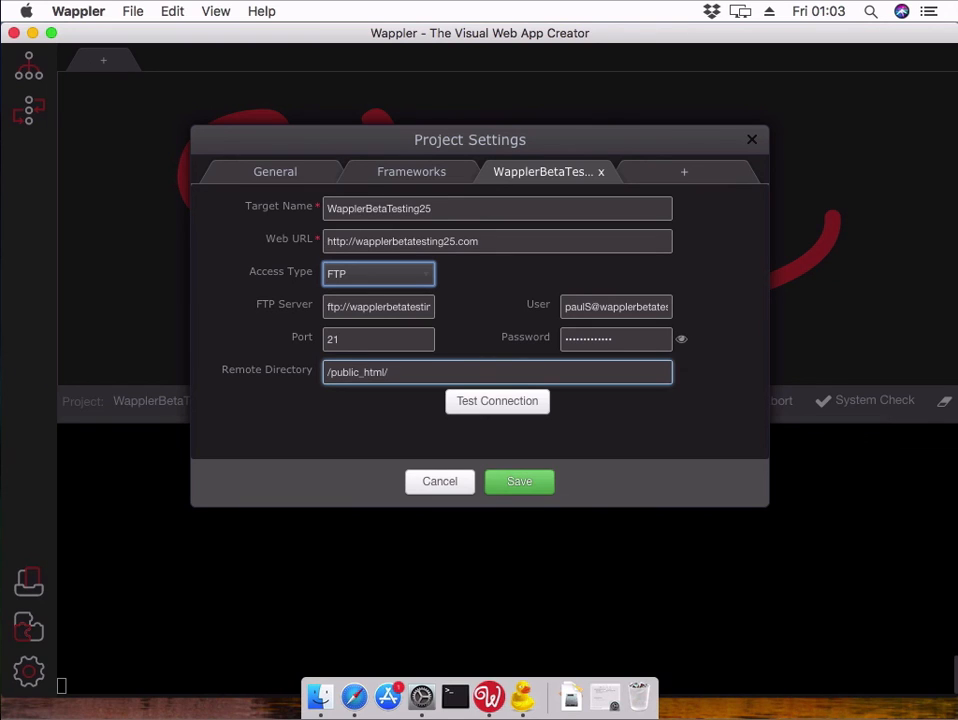
pyautogui.click(392, 375)
pyautogui.moveTo(391, 375); pyautogui.dragTo(386, 376)
pyautogui.press('BackSpace')
pyautogui.click(472, 404)
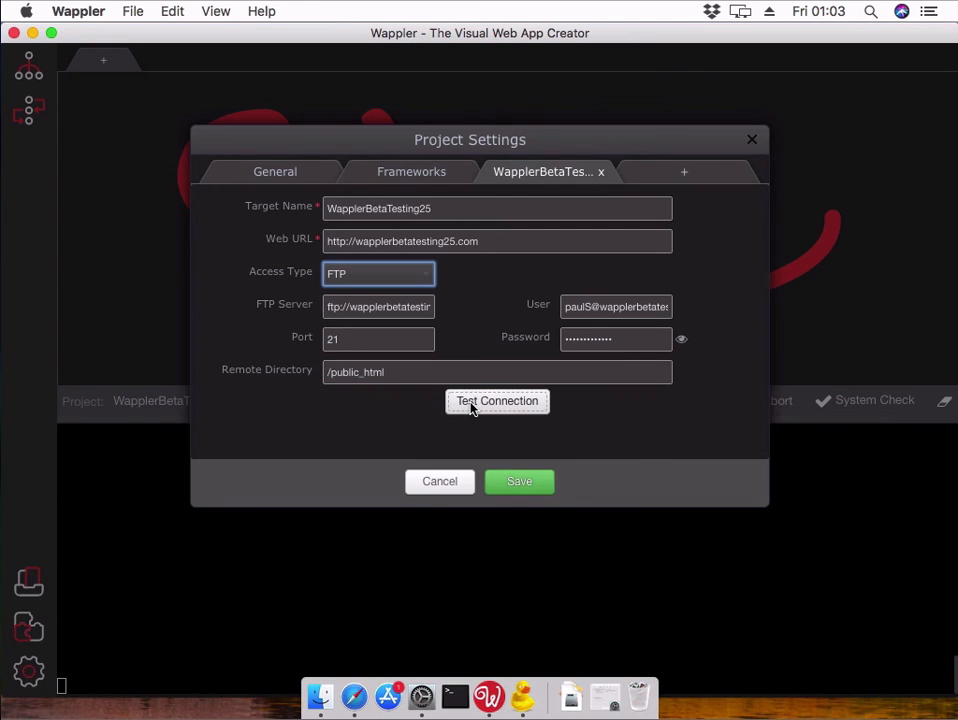